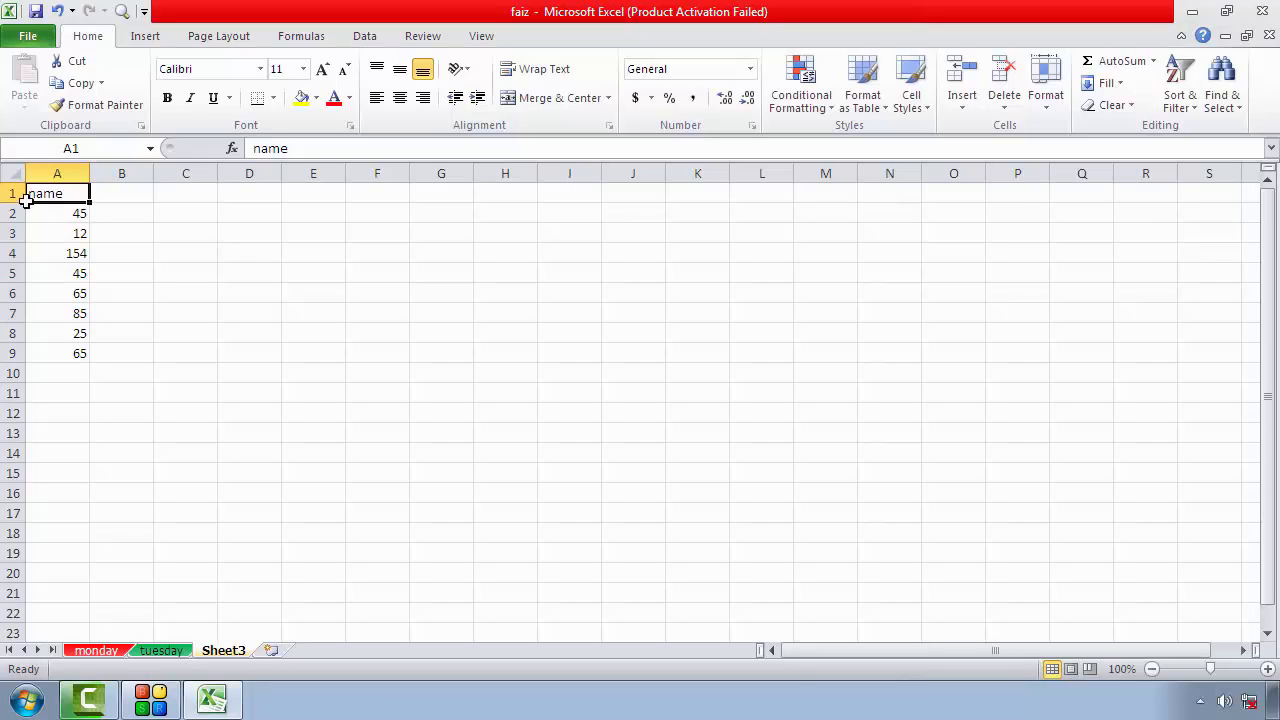
Copy the "name" heading from A1 across row 1 through H1 with the fill handle
left_click(93, 195)
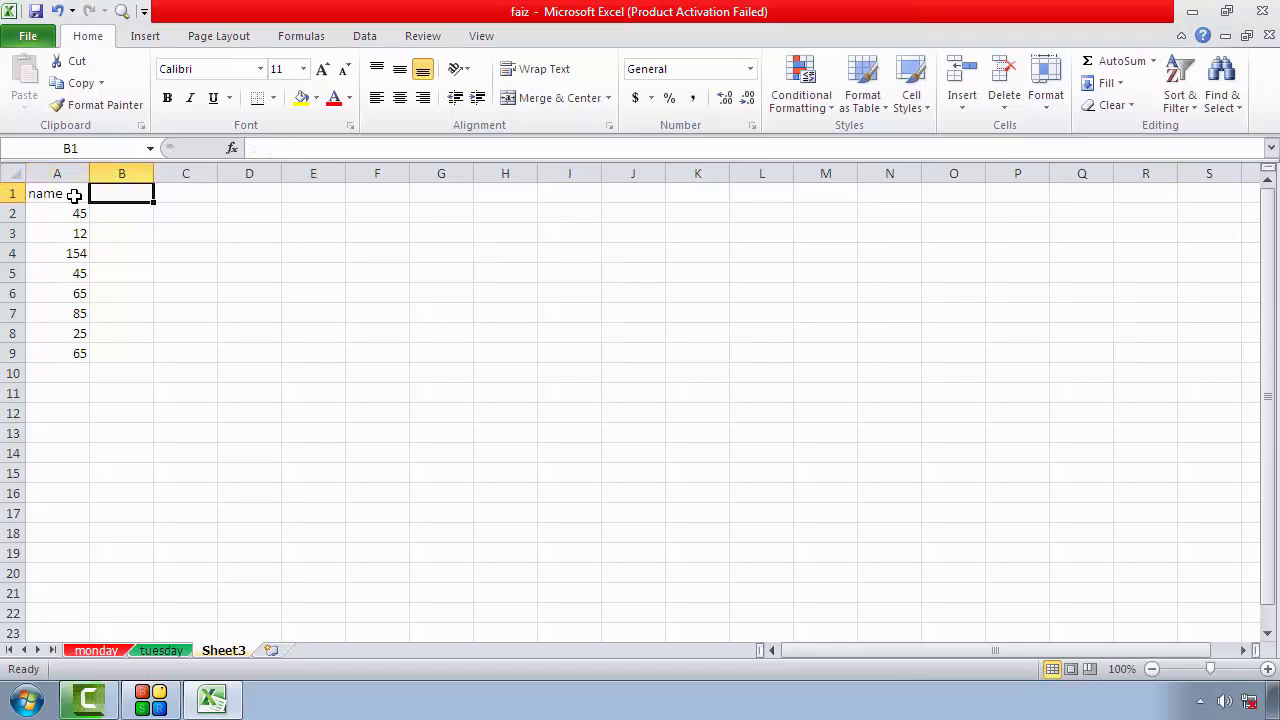
left_click(74, 195)
left_click_drag(92, 206, 528, 198)
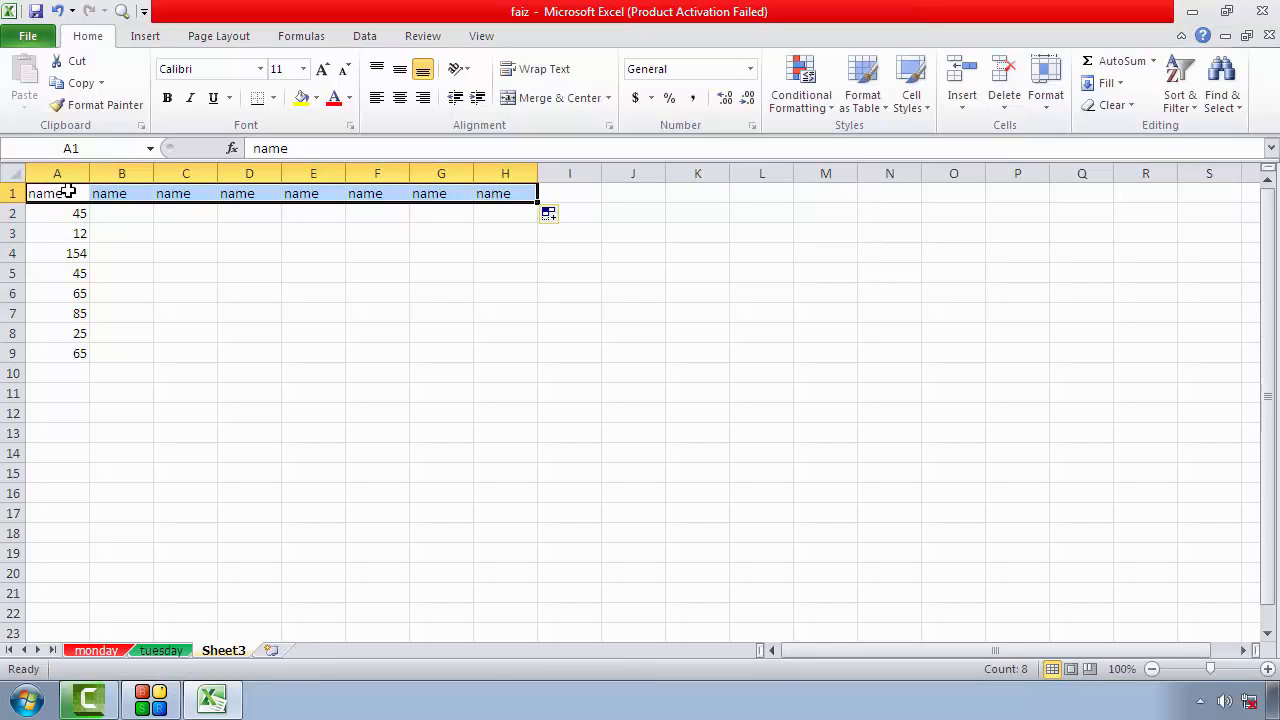
Clear the copied headings from B1:H1
left_click_drag(115, 193, 480, 191)
key("Delete")
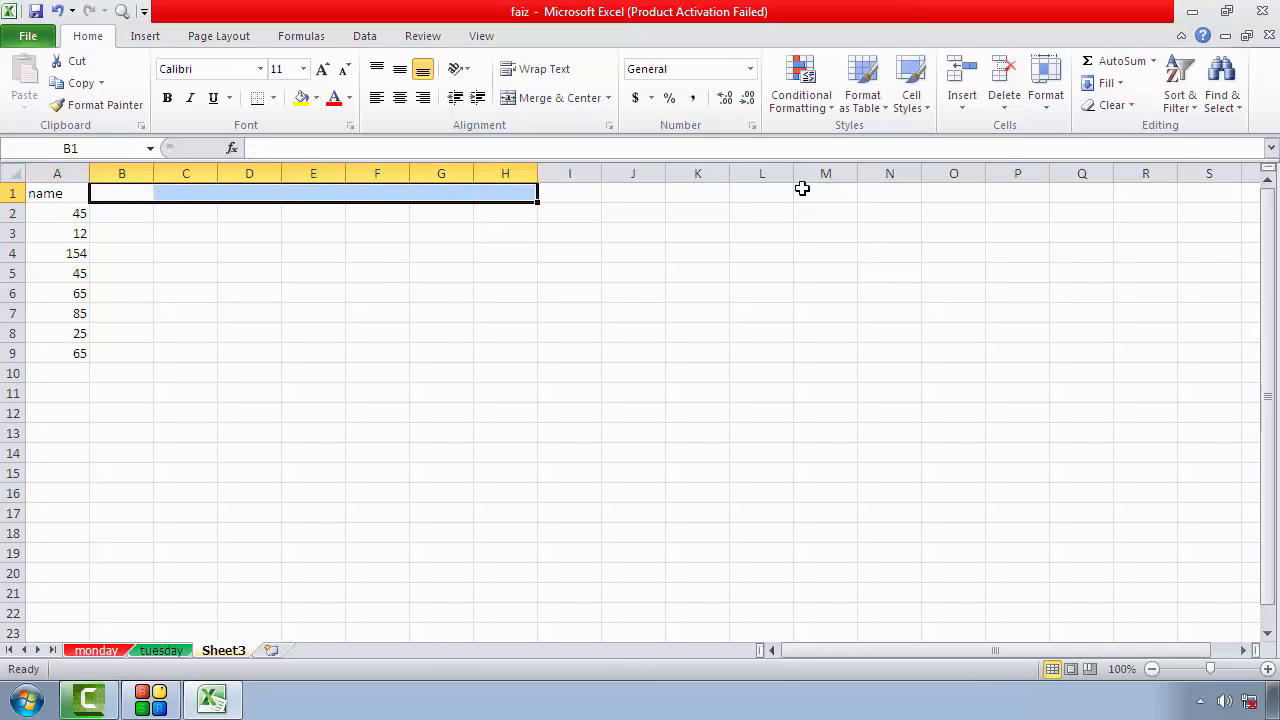
left_click(825, 273)
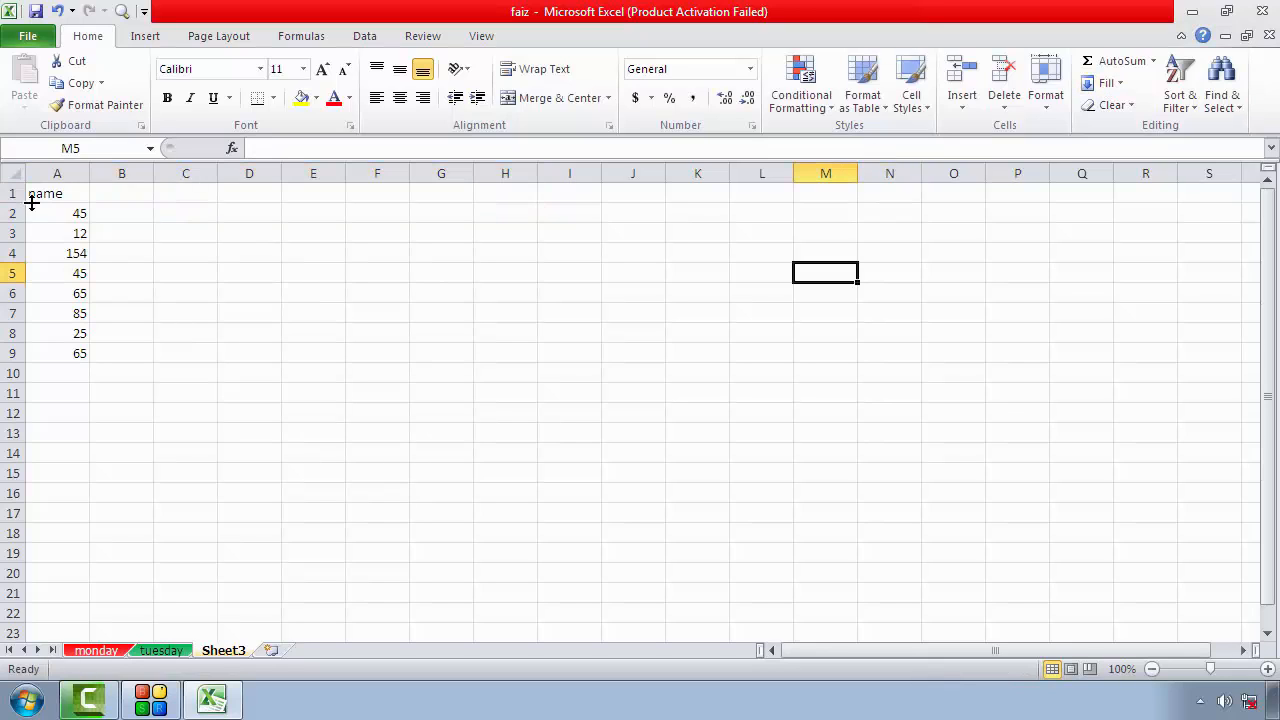
Fill the whole of row 1 rightward with the "name" heading from A1
left_click(8, 193)
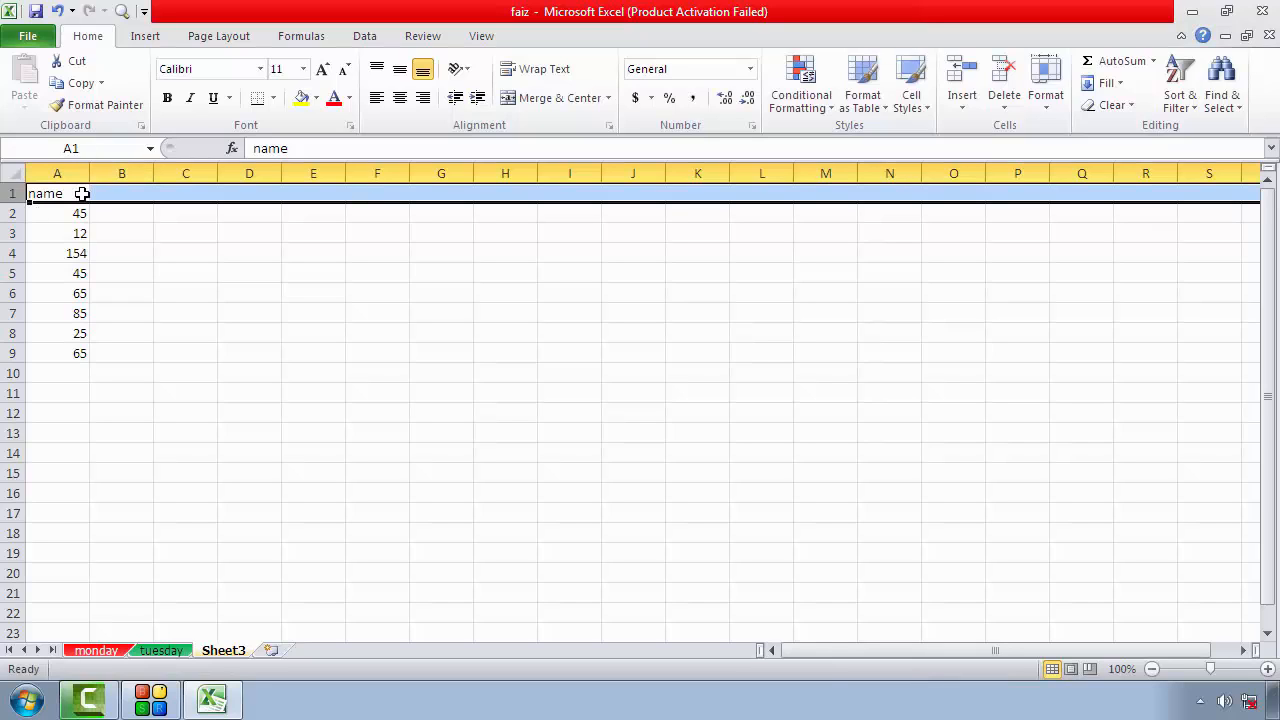
left_click(14, 193)
left_click(1118, 86)
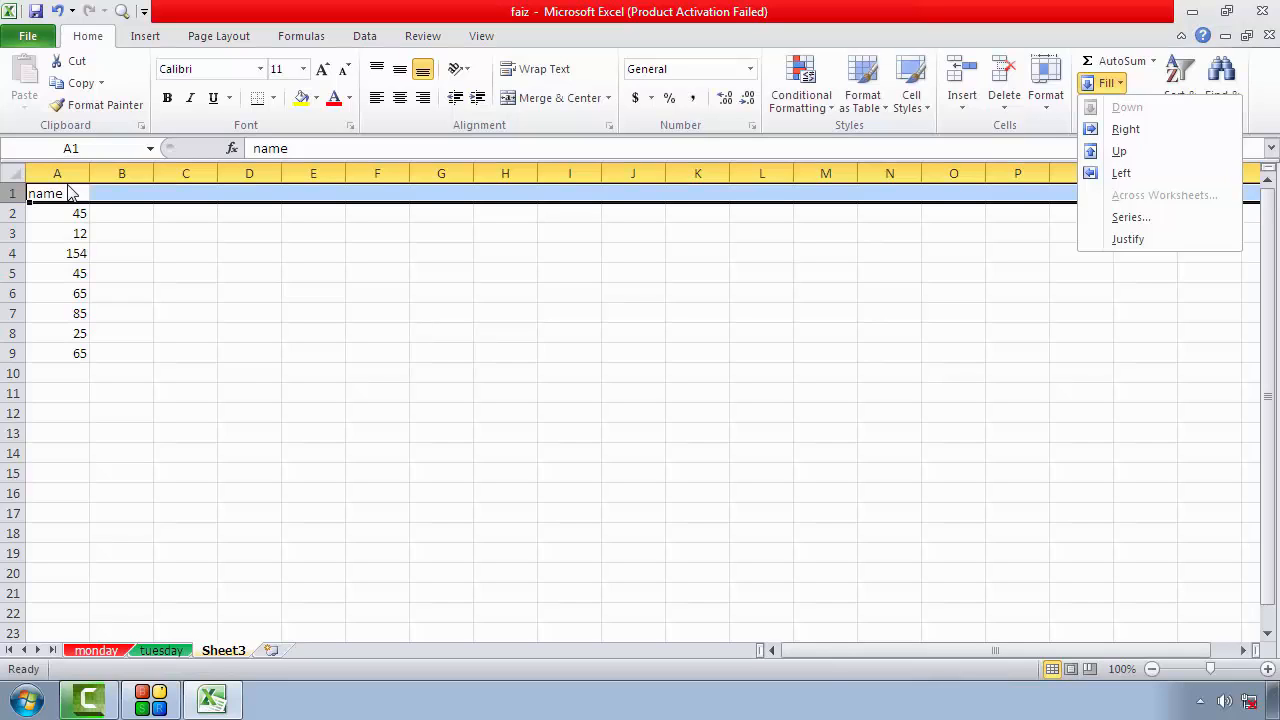
left_click(1122, 129)
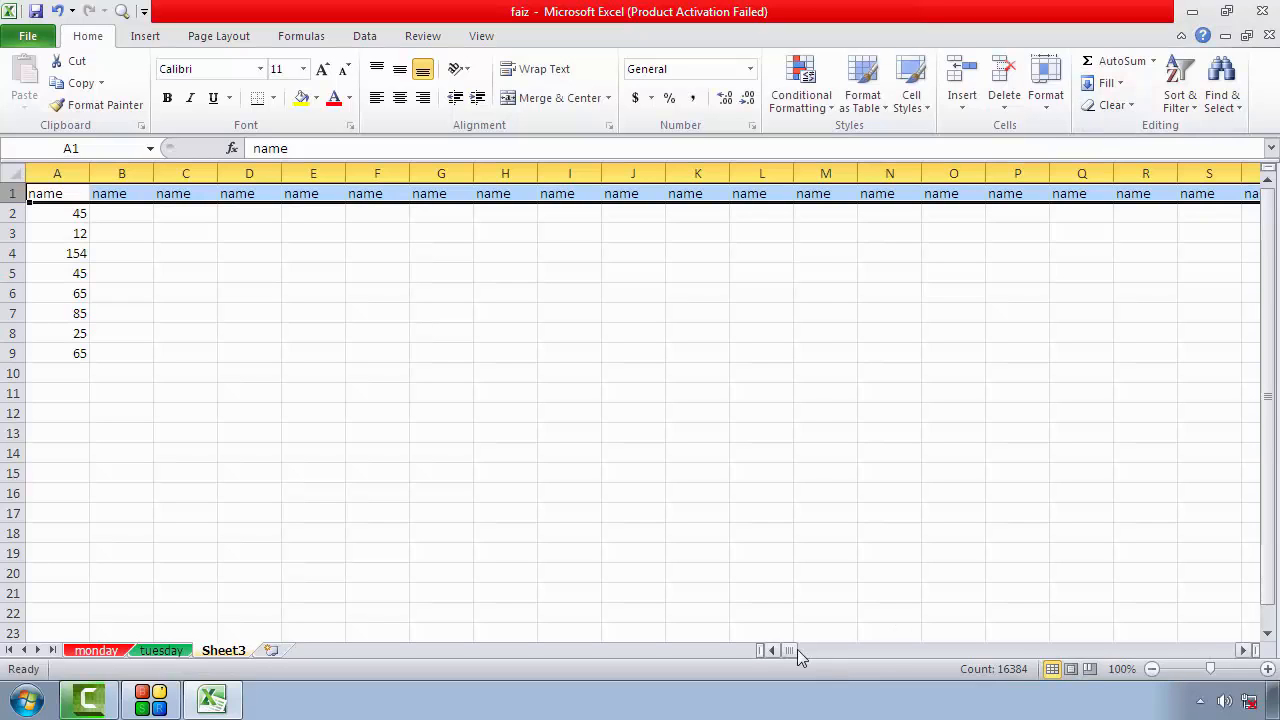
mouse_move(793, 649)
left_mouse_down()
mouse_move(1260, 652)
mouse_move(790, 650)
left_mouse_up()
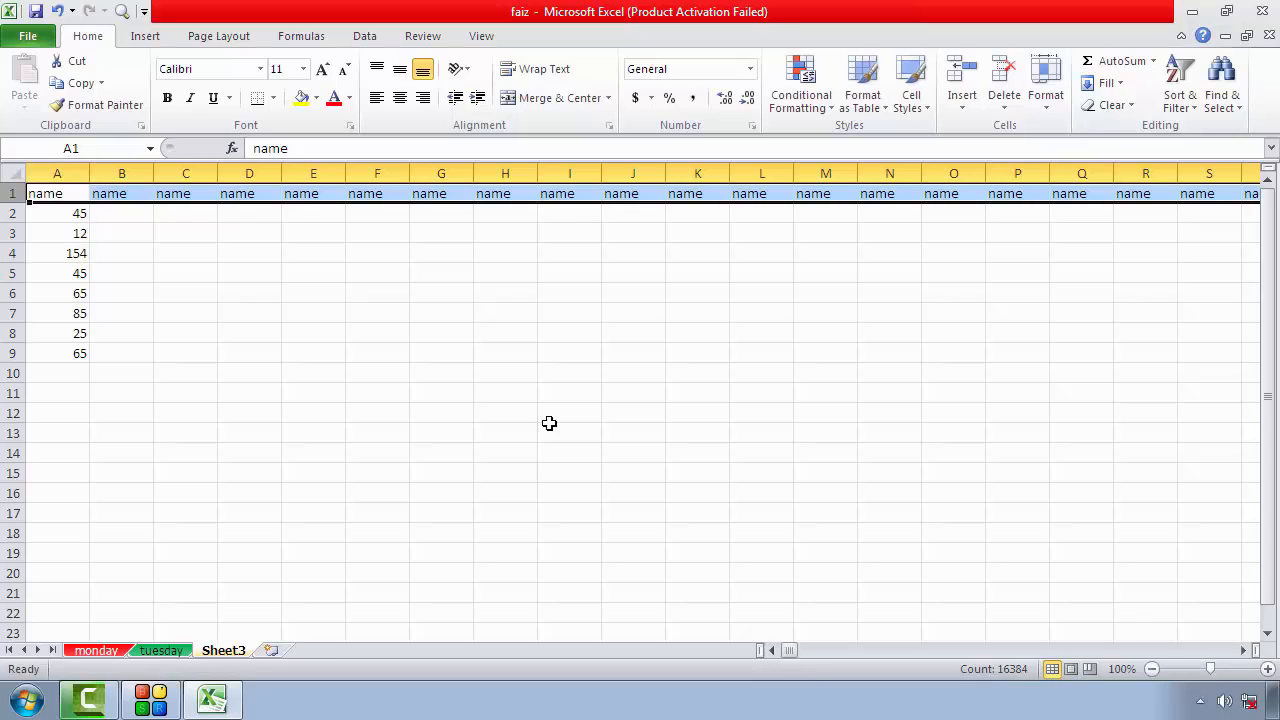
Clear the number in cell A2, directly below the heading
left_click(195, 276)
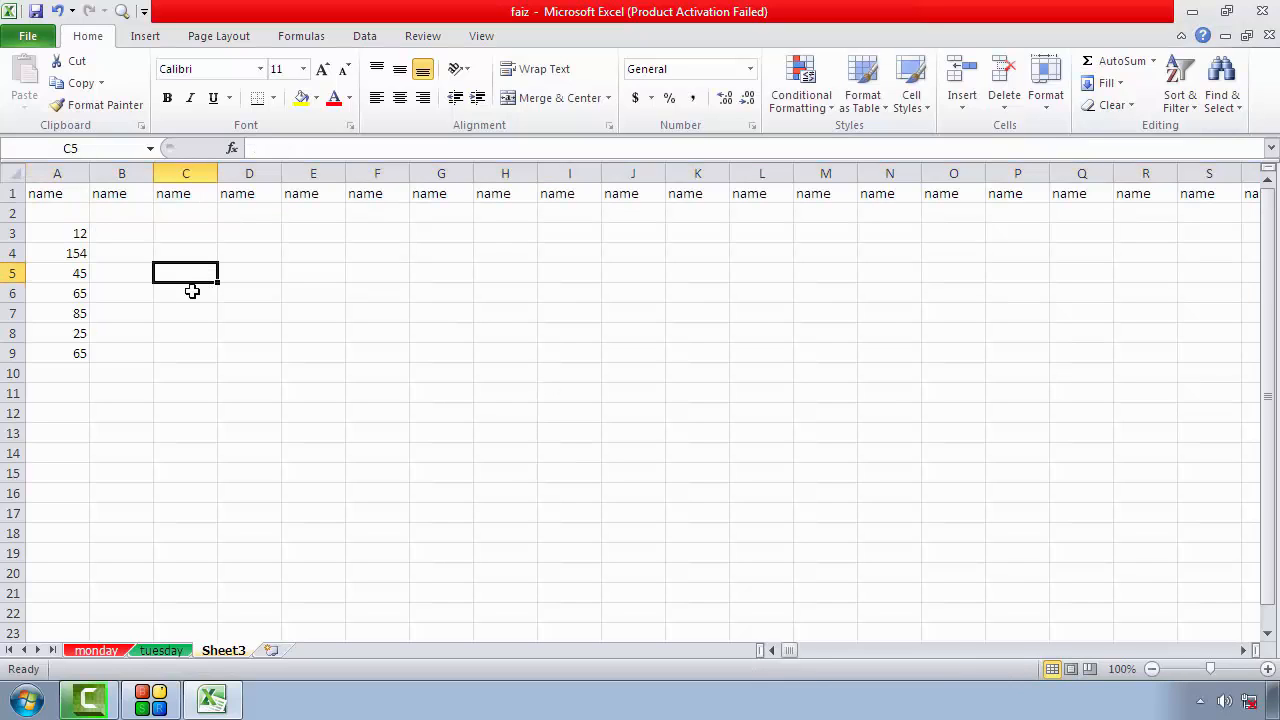
left_click(276, 360)
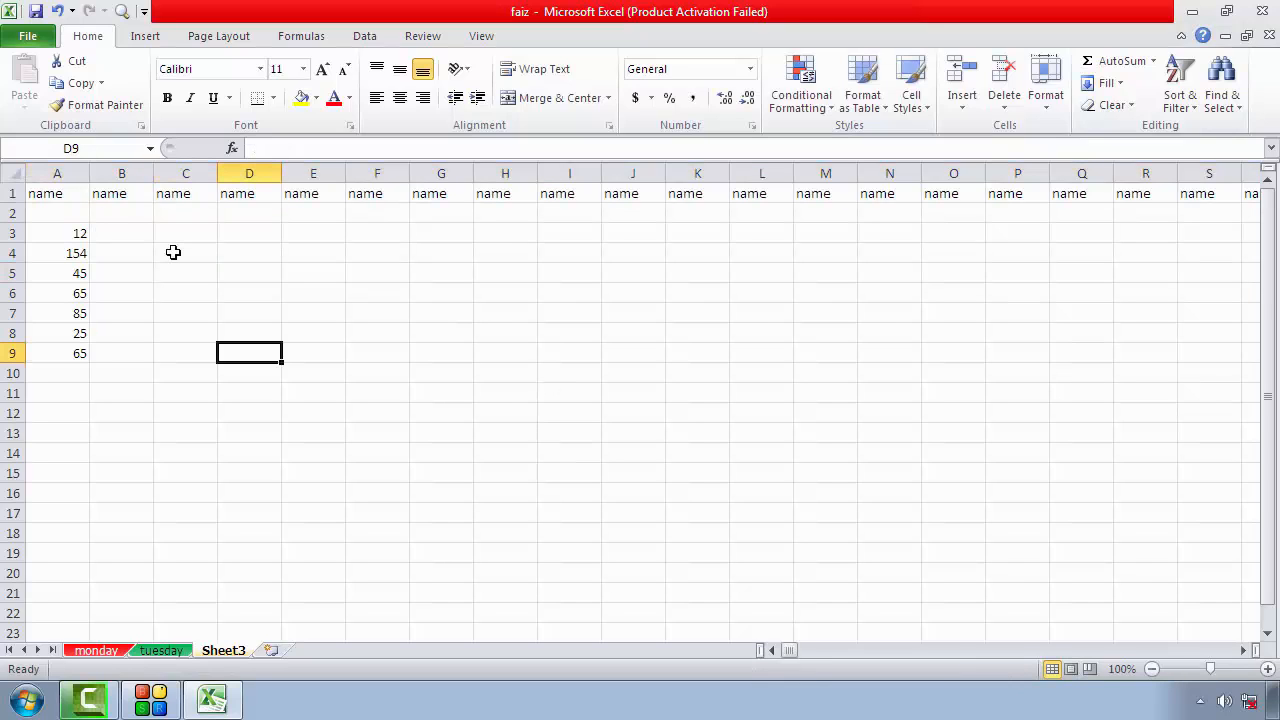
left_click(373, 214)
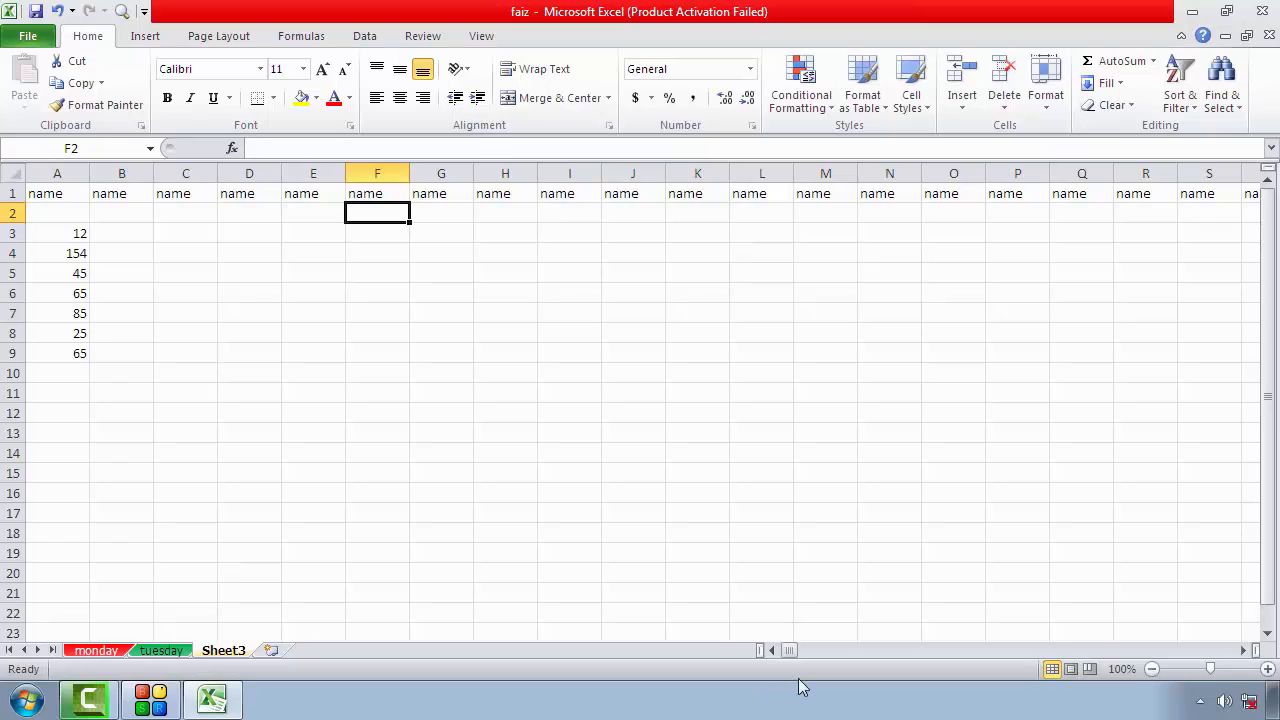
Enter "class" in row 2 of the sheet's last column, cell XFD2
left_click_drag(792, 650, 1225, 650)
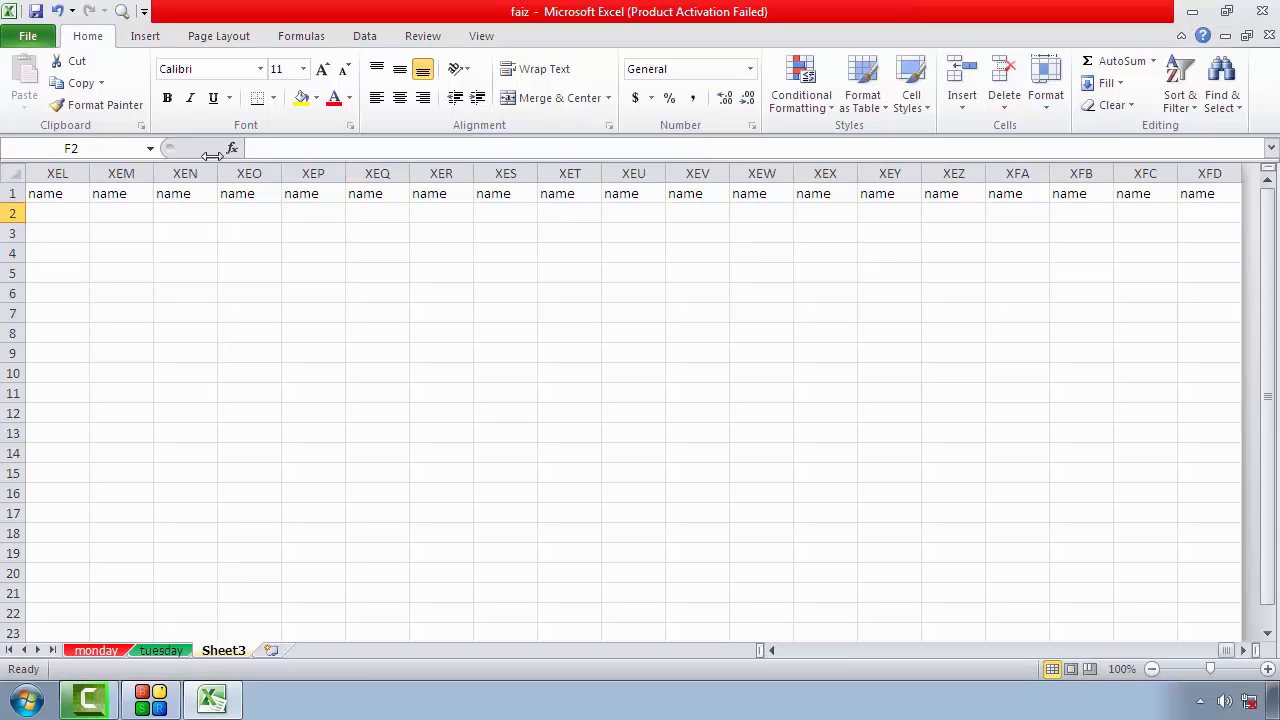
left_click(1198, 215)
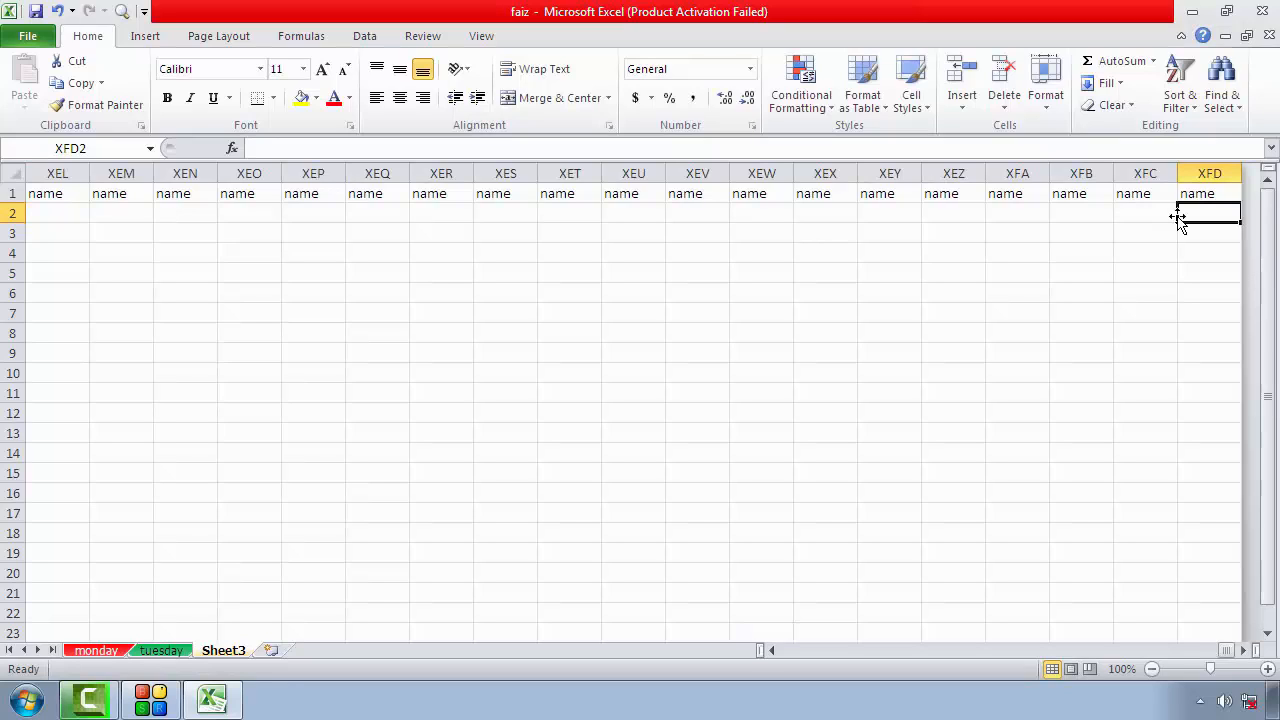
type("cl")
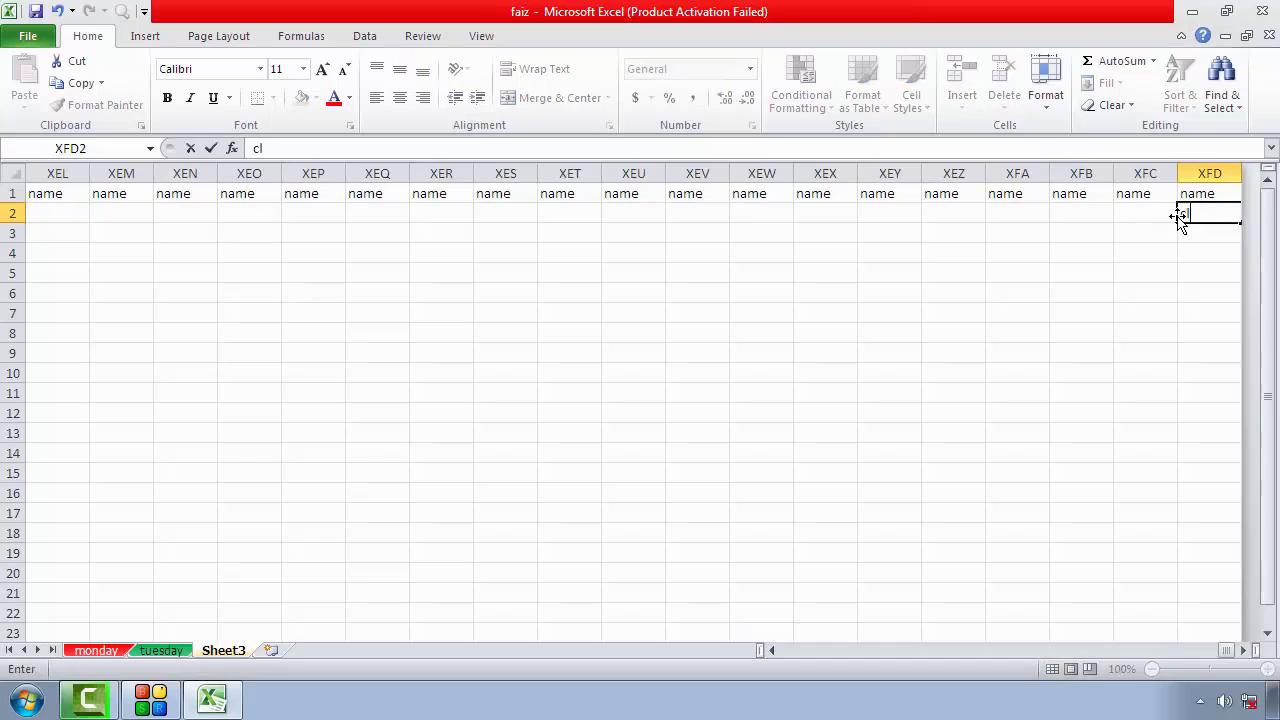
type("ass")
key("Return")
key("Return")
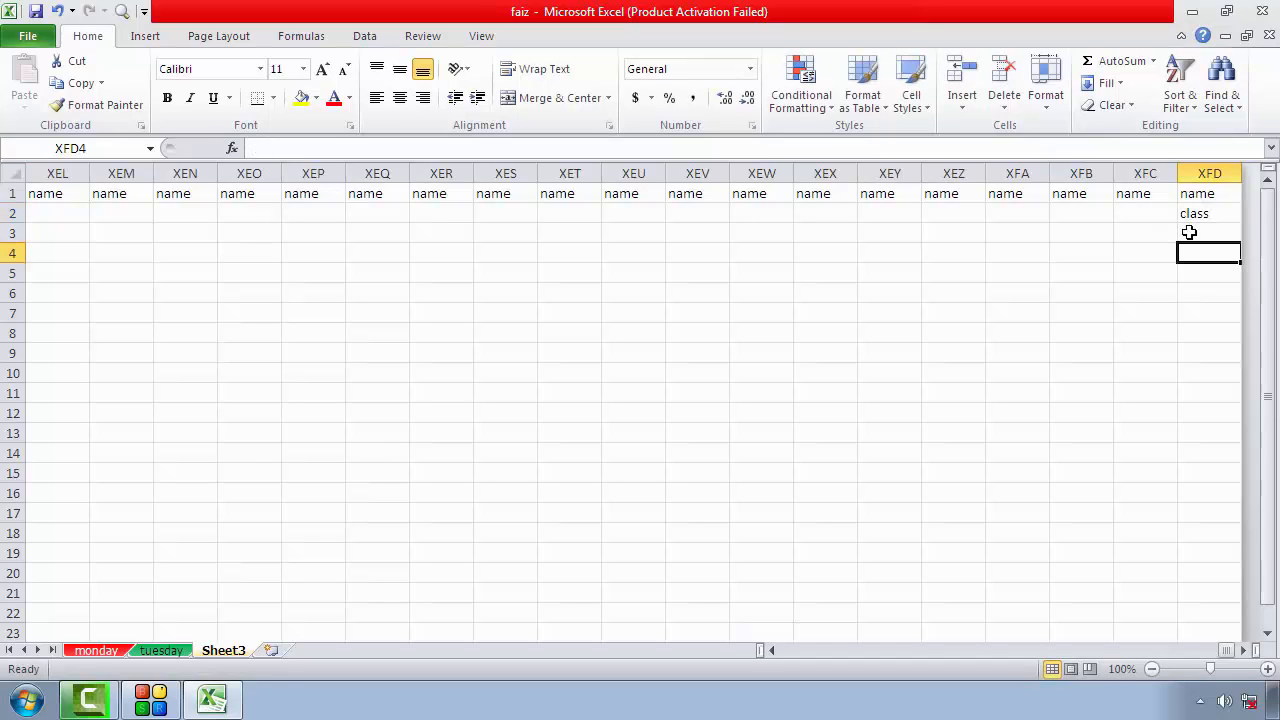
Fill the whole of row 2 leftward with "class" from XFD2 back to column A
left_click(1202, 216)
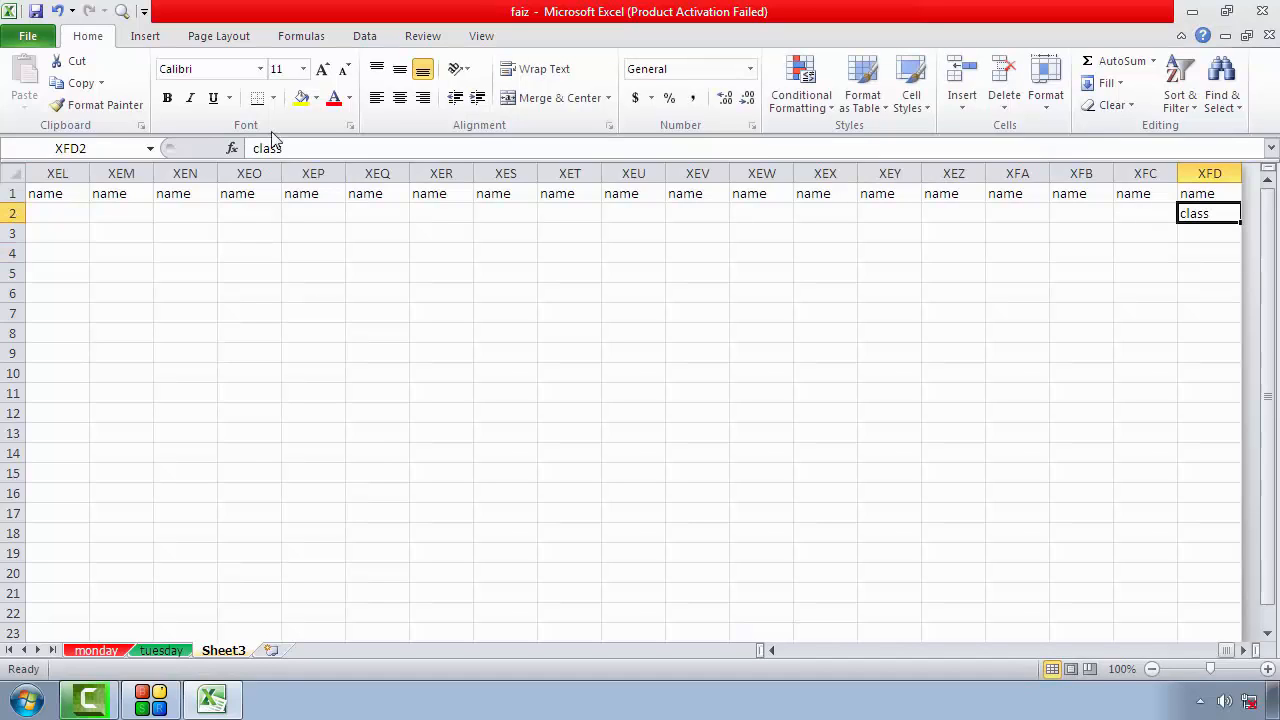
left_click(8, 213)
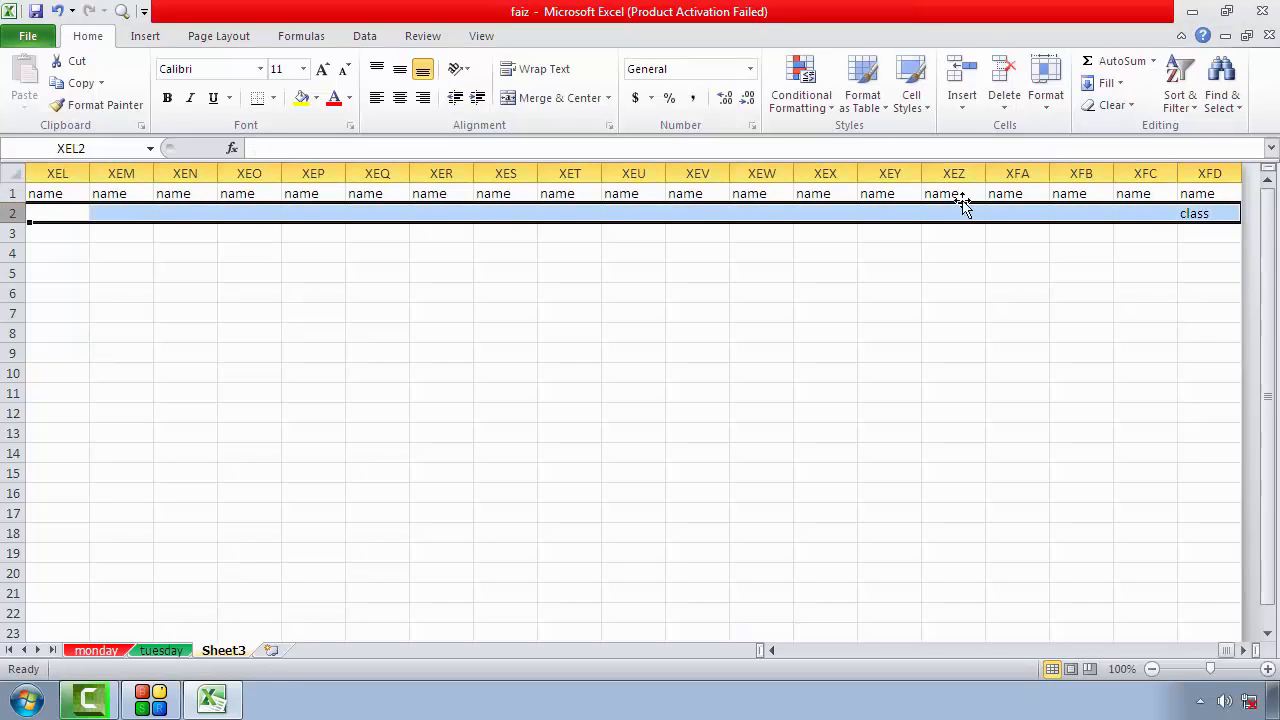
left_click(1106, 83)
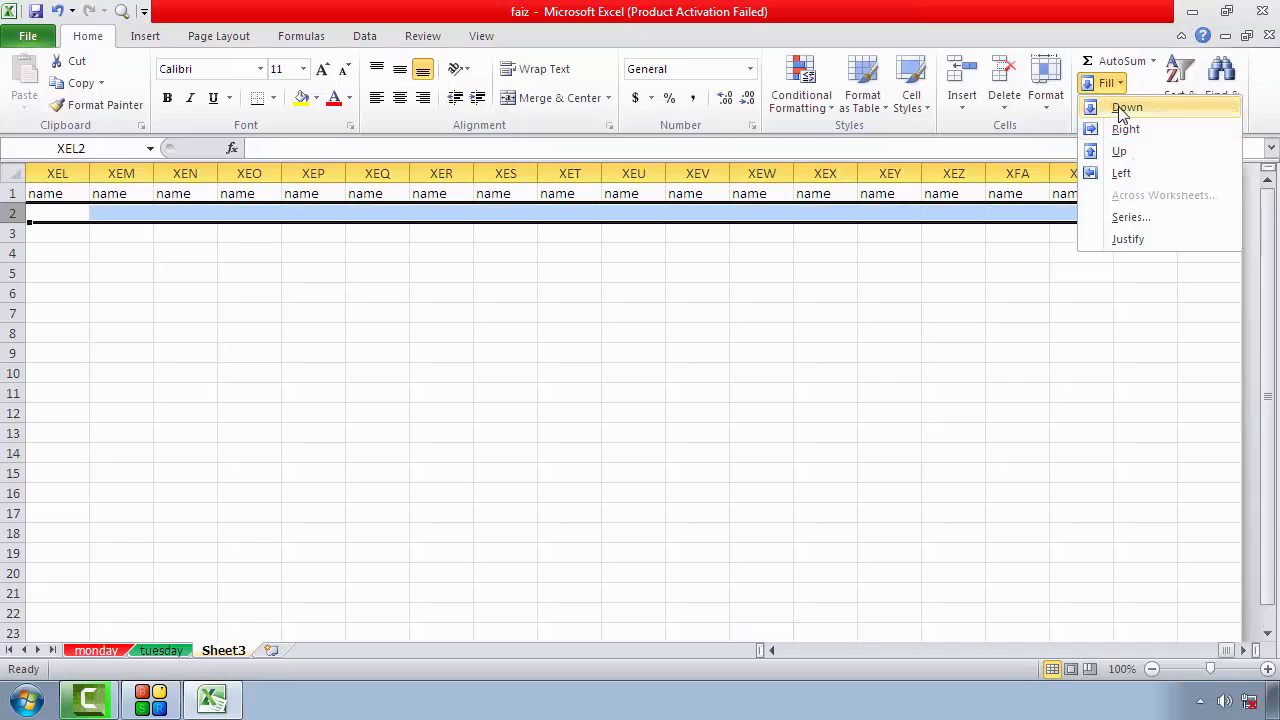
left_click(1121, 172)
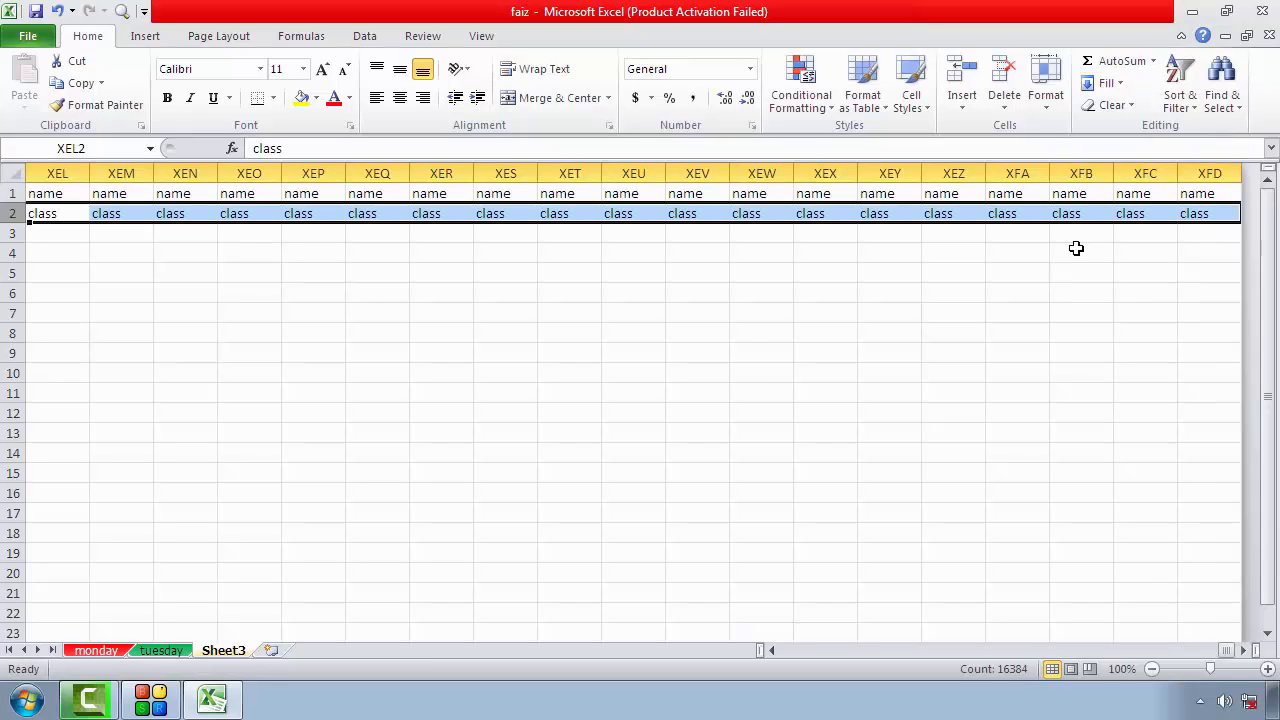
left_click_drag(1165, 650, 744, 643)
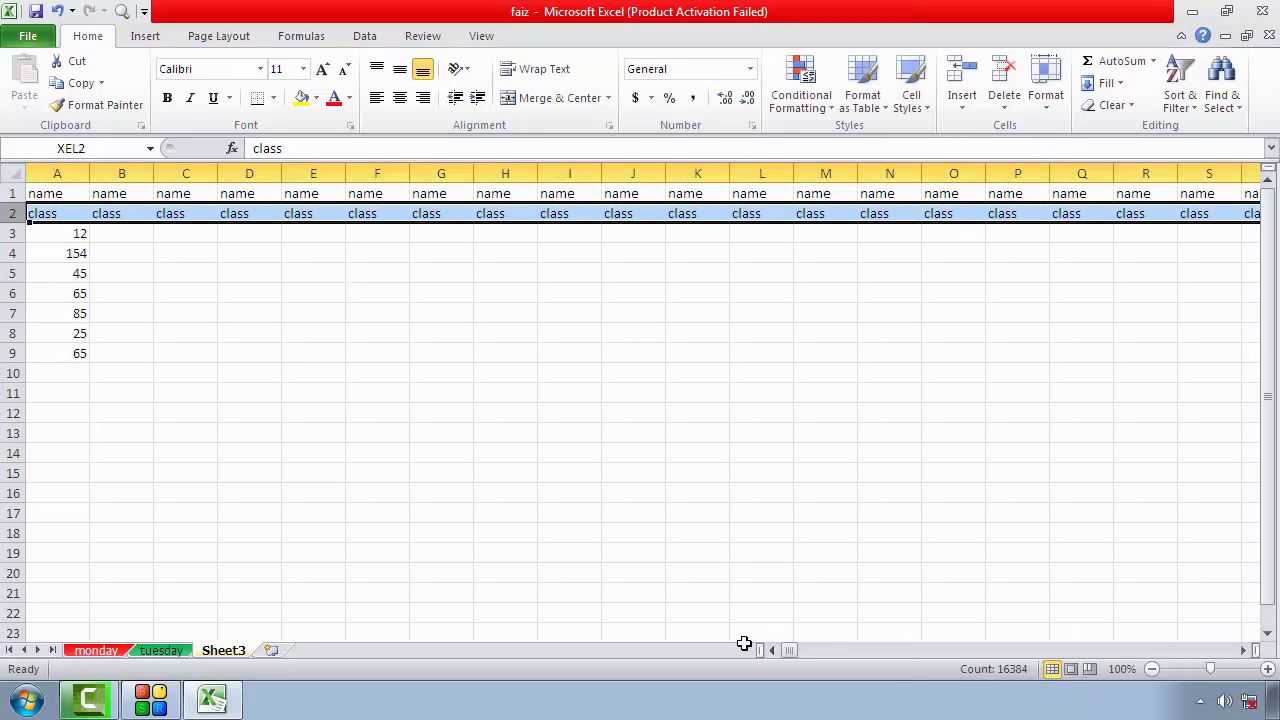
left_click(93, 218)
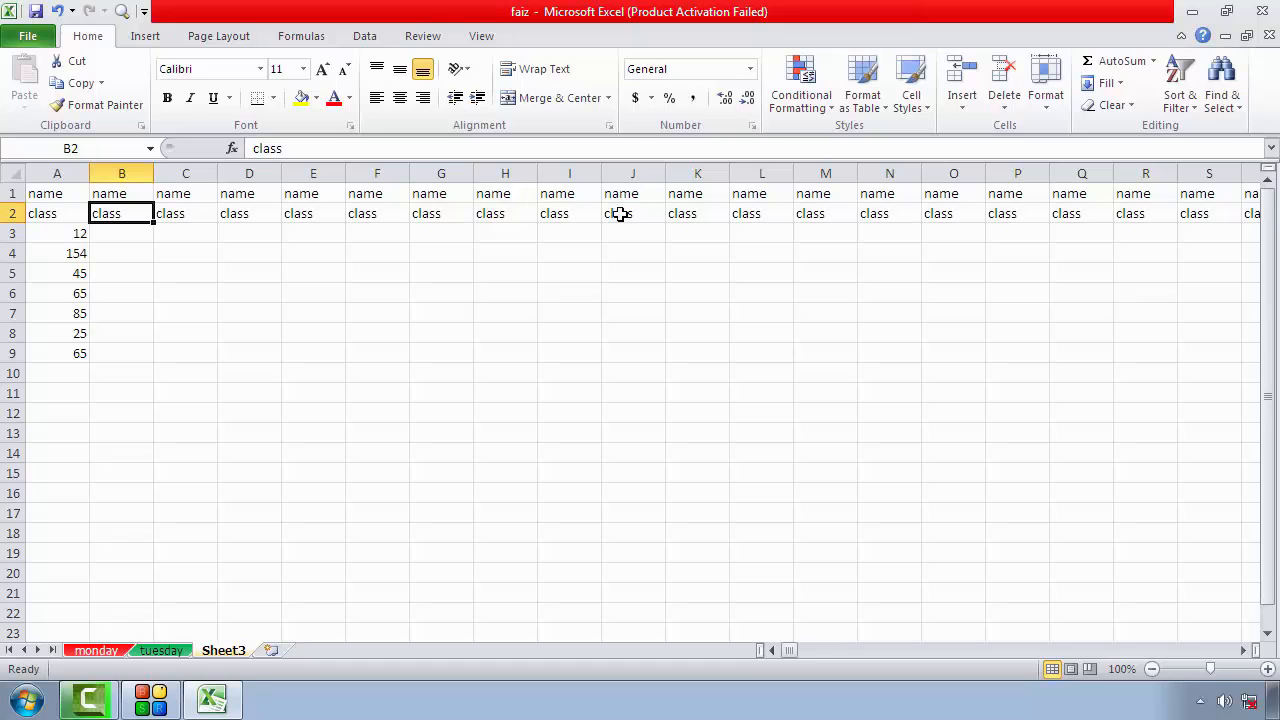
left_click(12, 213)
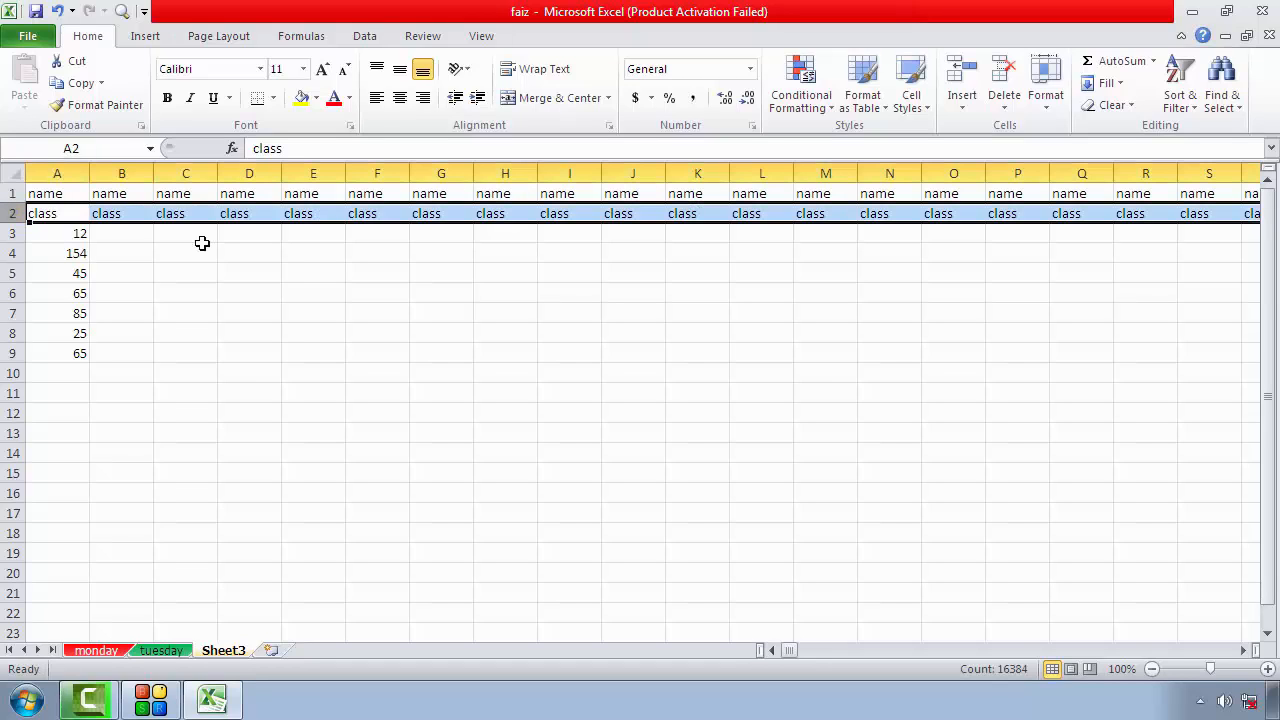
Fill the whole of column A downward with the "name" heading from A1
left_click(64, 192)
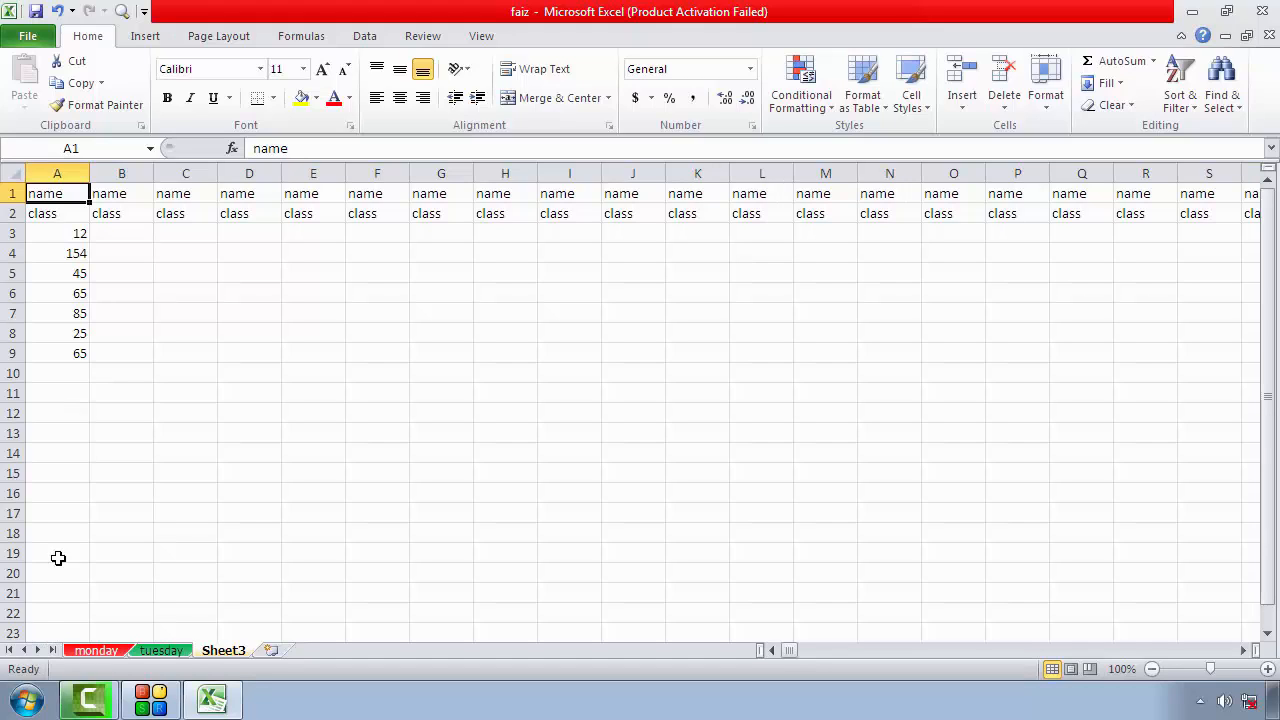
left_click(60, 172)
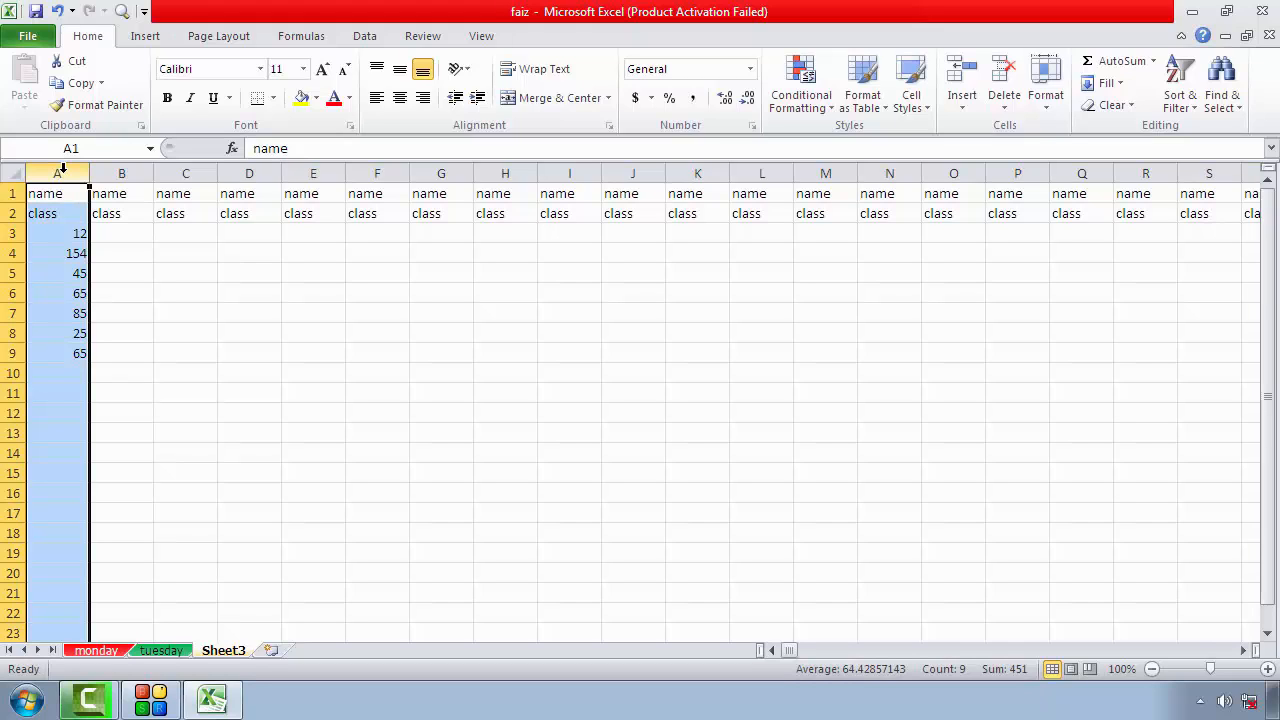
left_click(1124, 86)
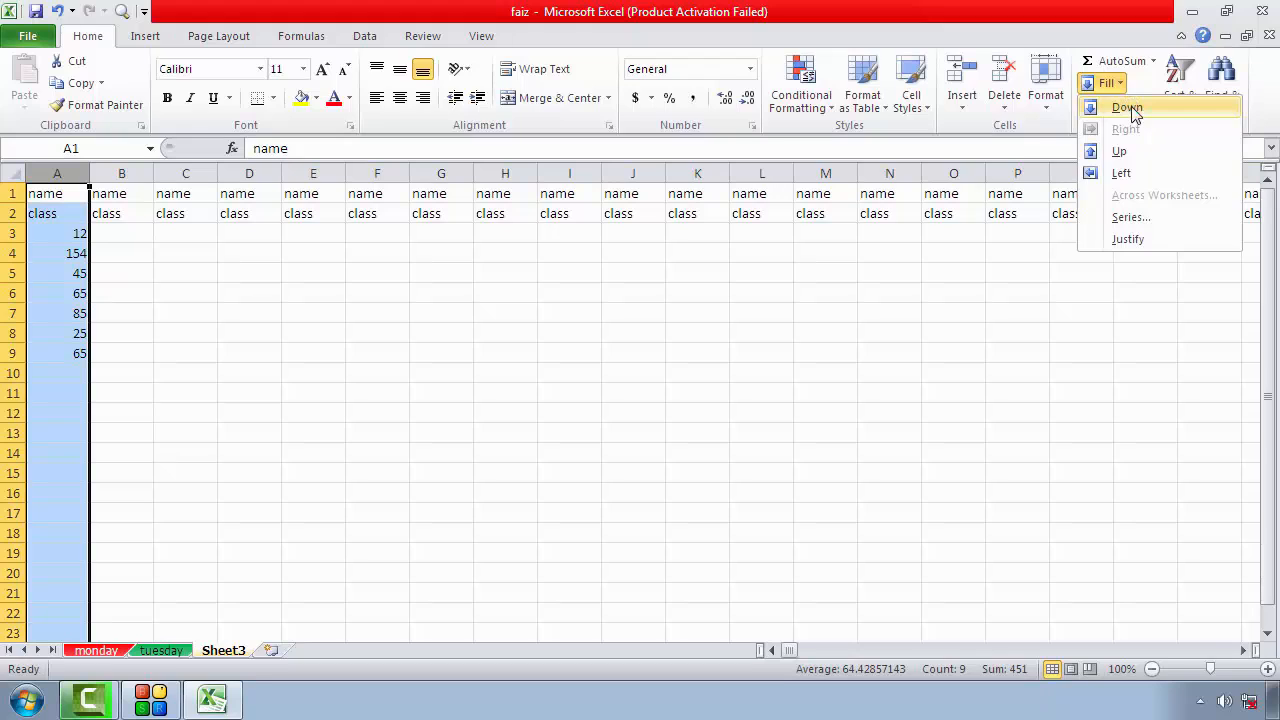
left_click(1128, 108)
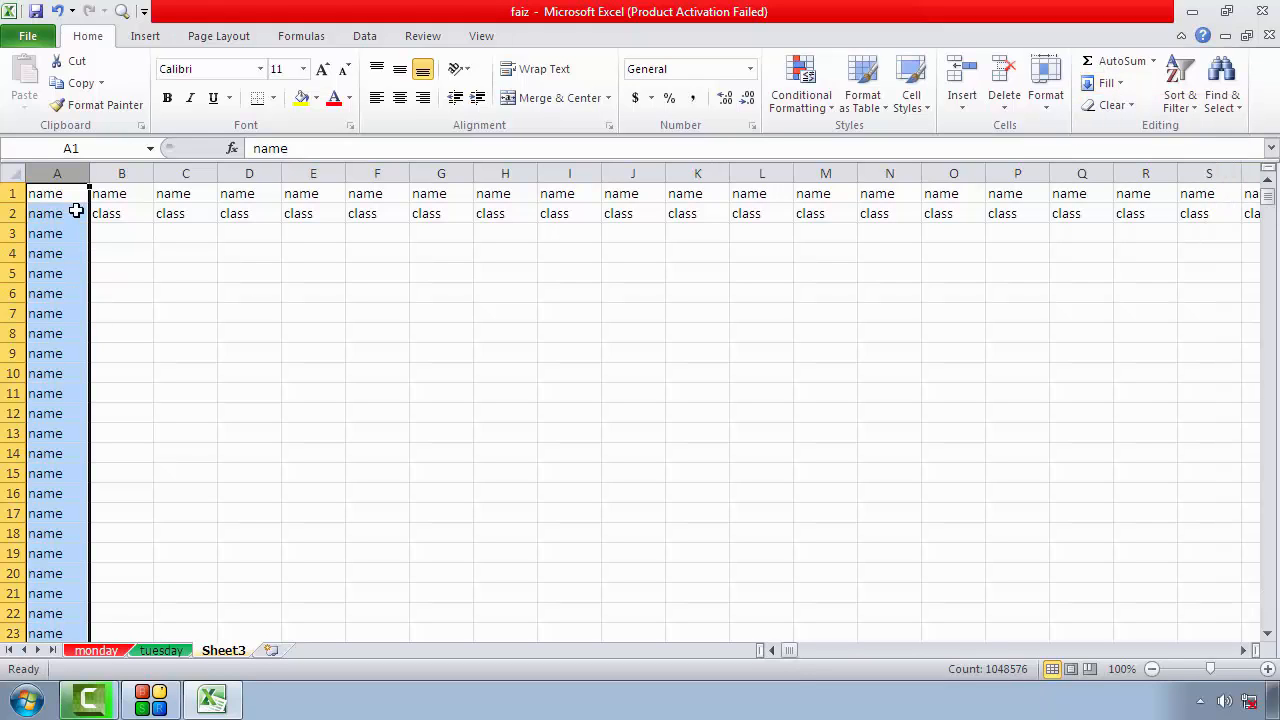
scroll(84, 413, "down", 16)
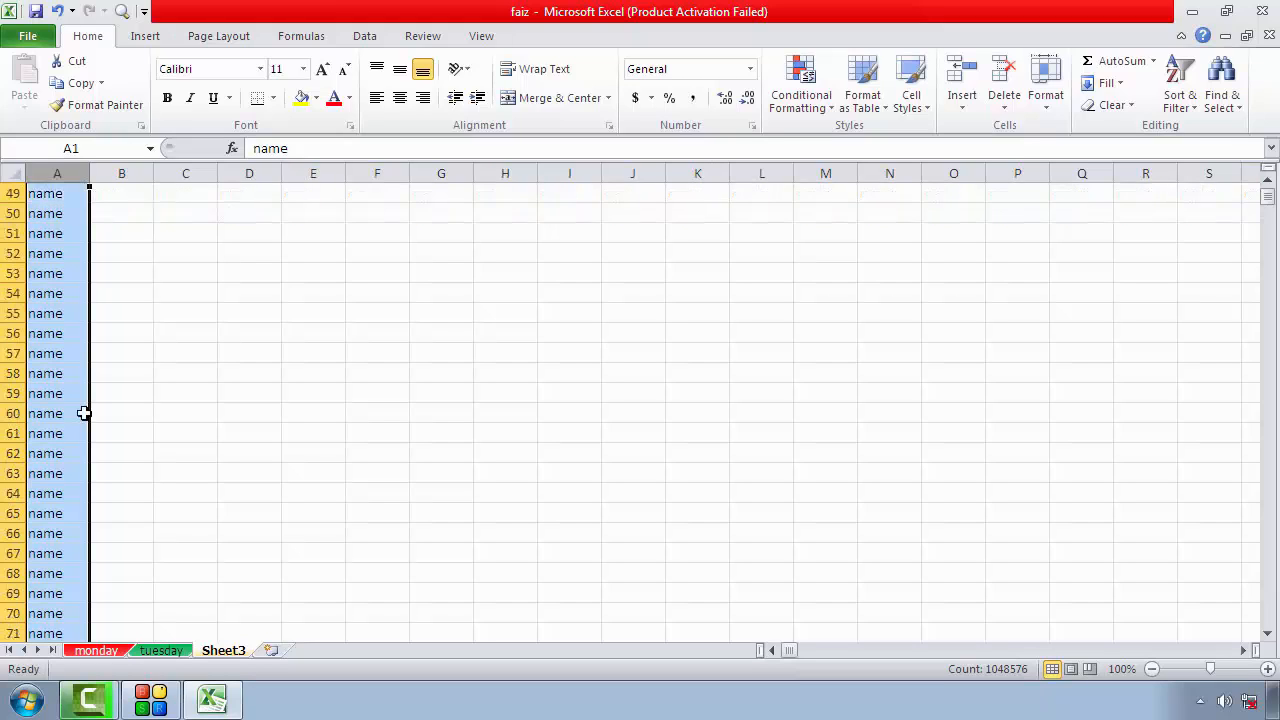
scroll(84, 413, "up", 16)
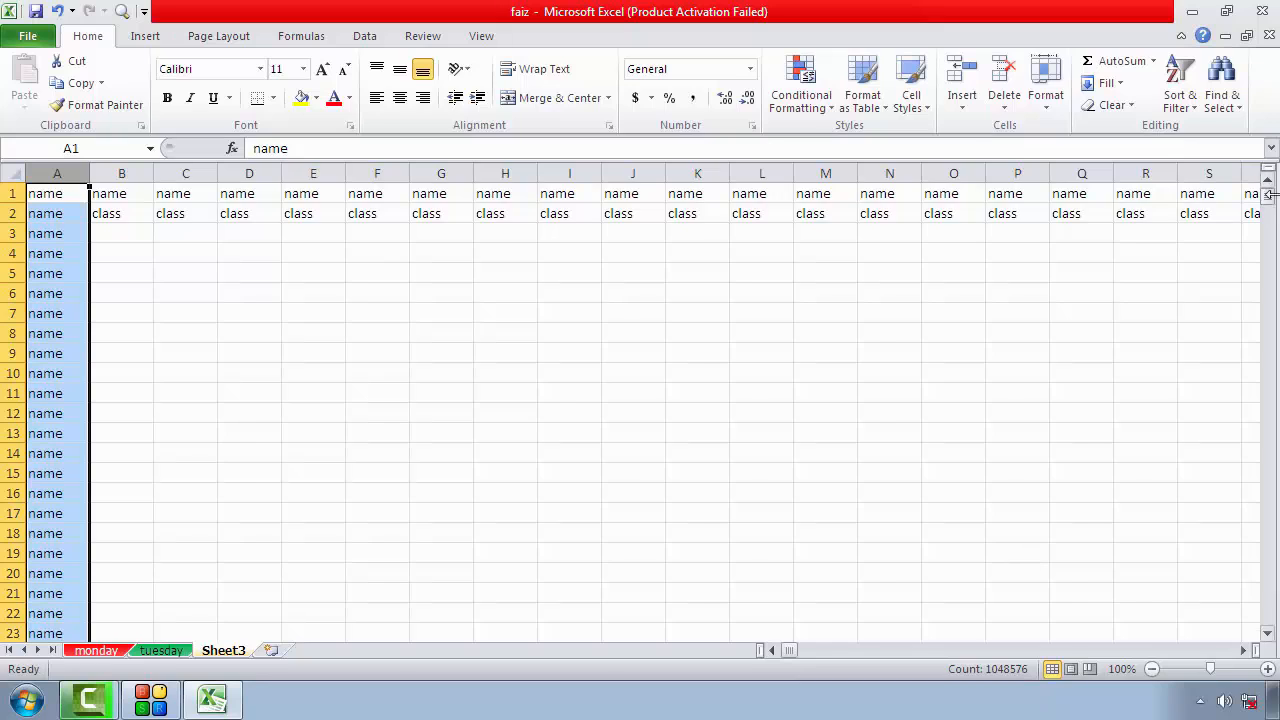
Enter the person's name in the last row of column B, cell B1048576
left_click_drag(1268, 199, 1268, 616)
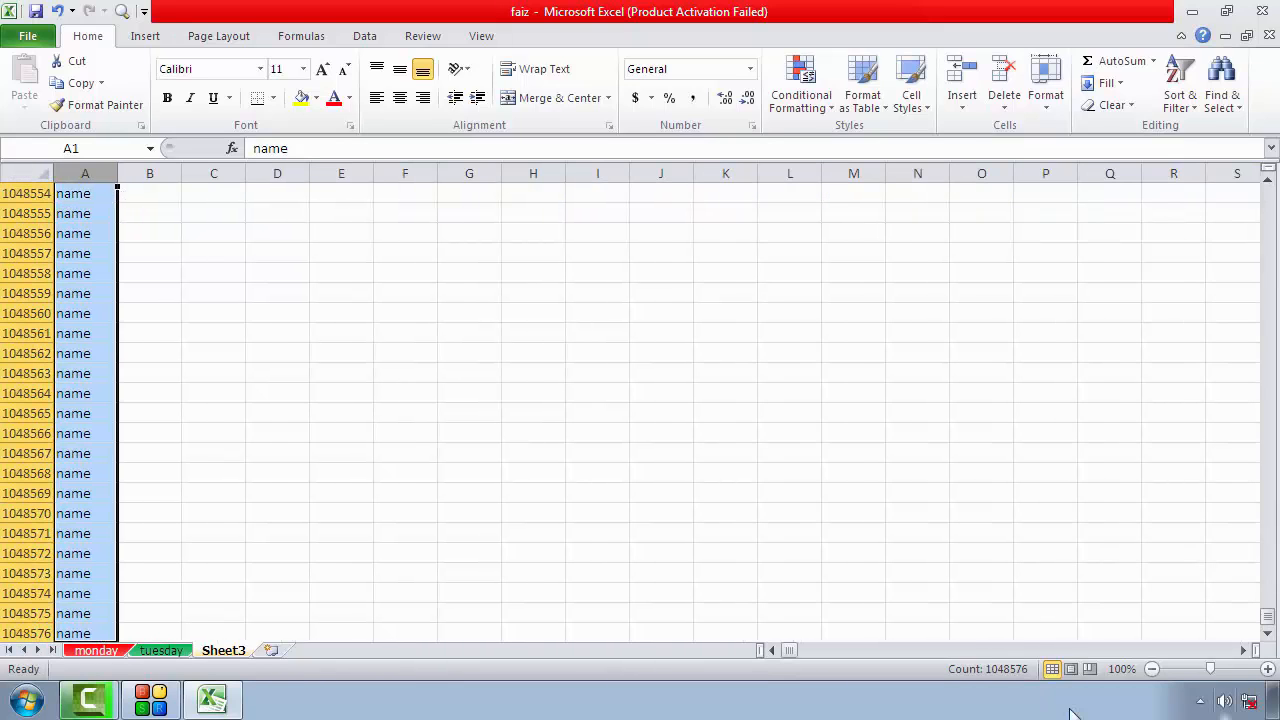
left_click(79, 633)
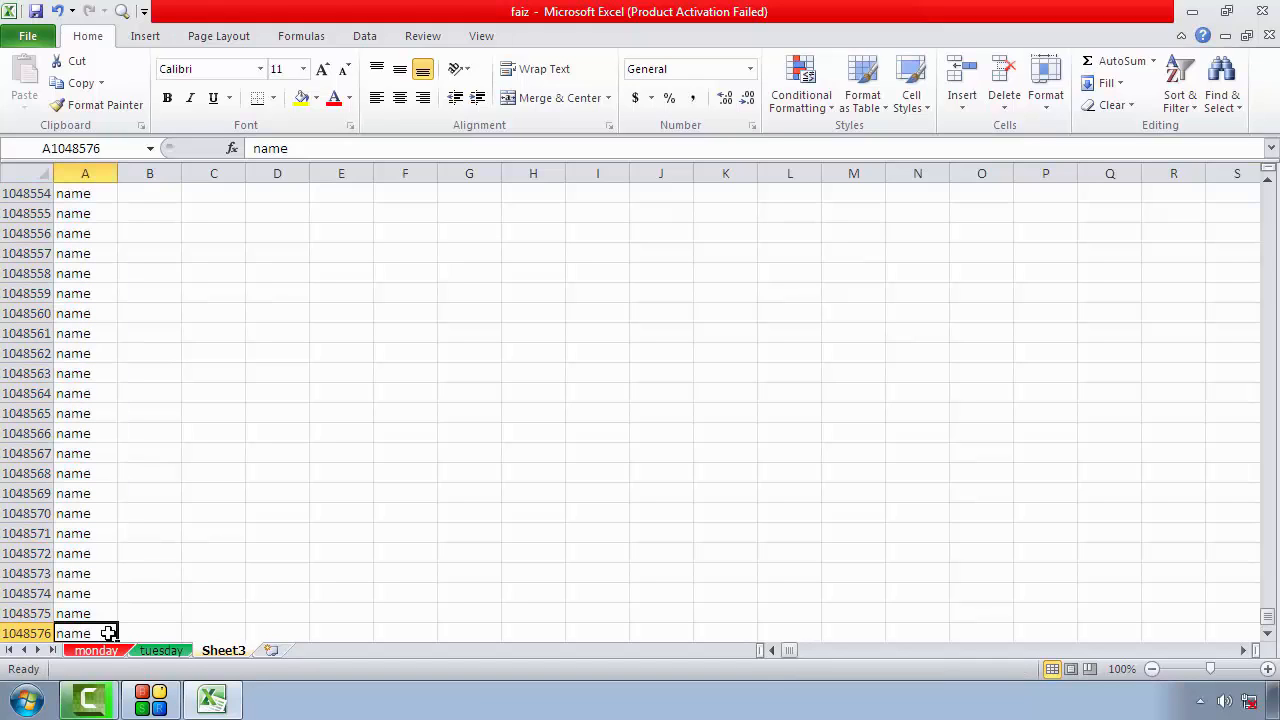
left_click(169, 631)
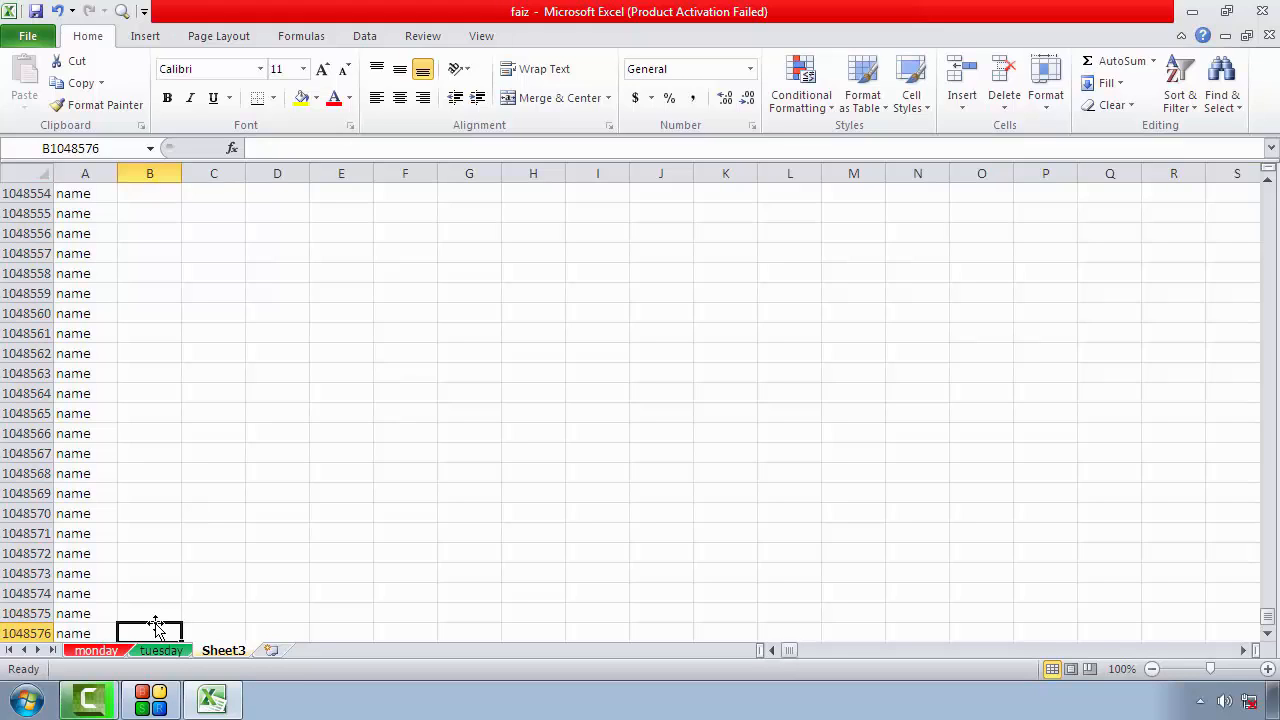
type("faiz")
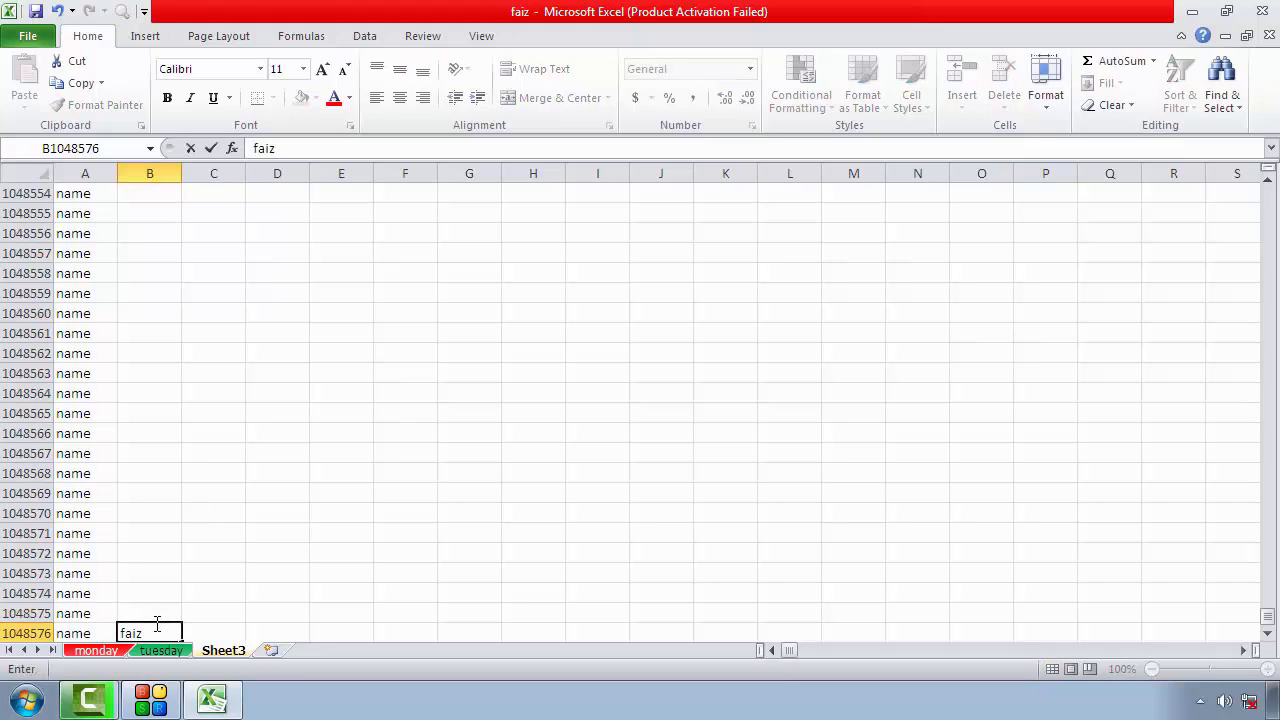
left_click(194, 571)
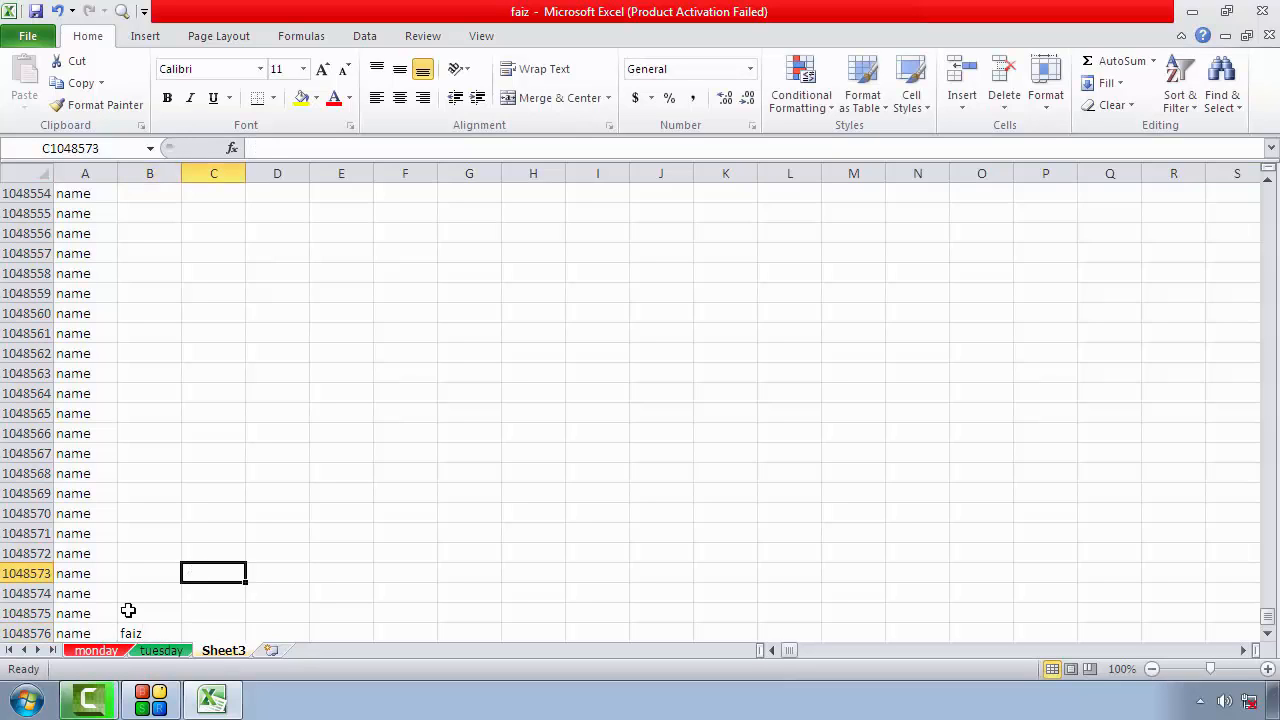
Fill the whole of column B upward with the name from the last row, cell B1048576
left_click(130, 632)
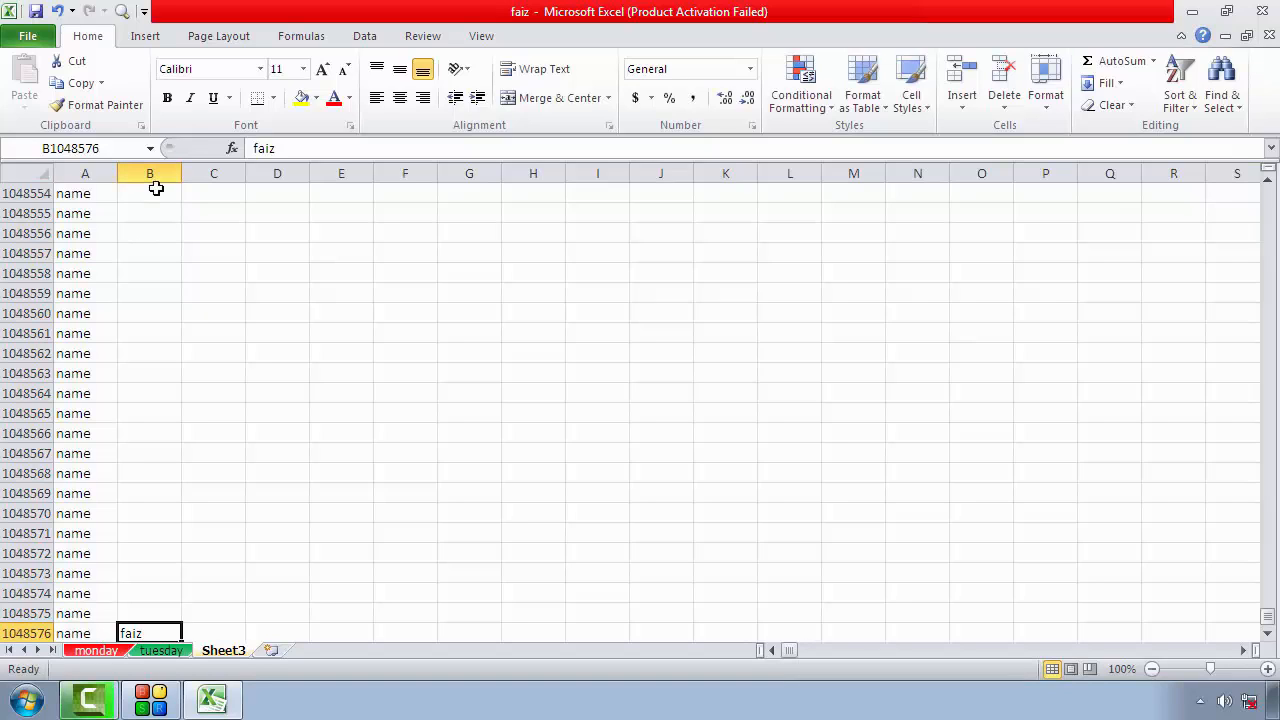
left_click(122, 173)
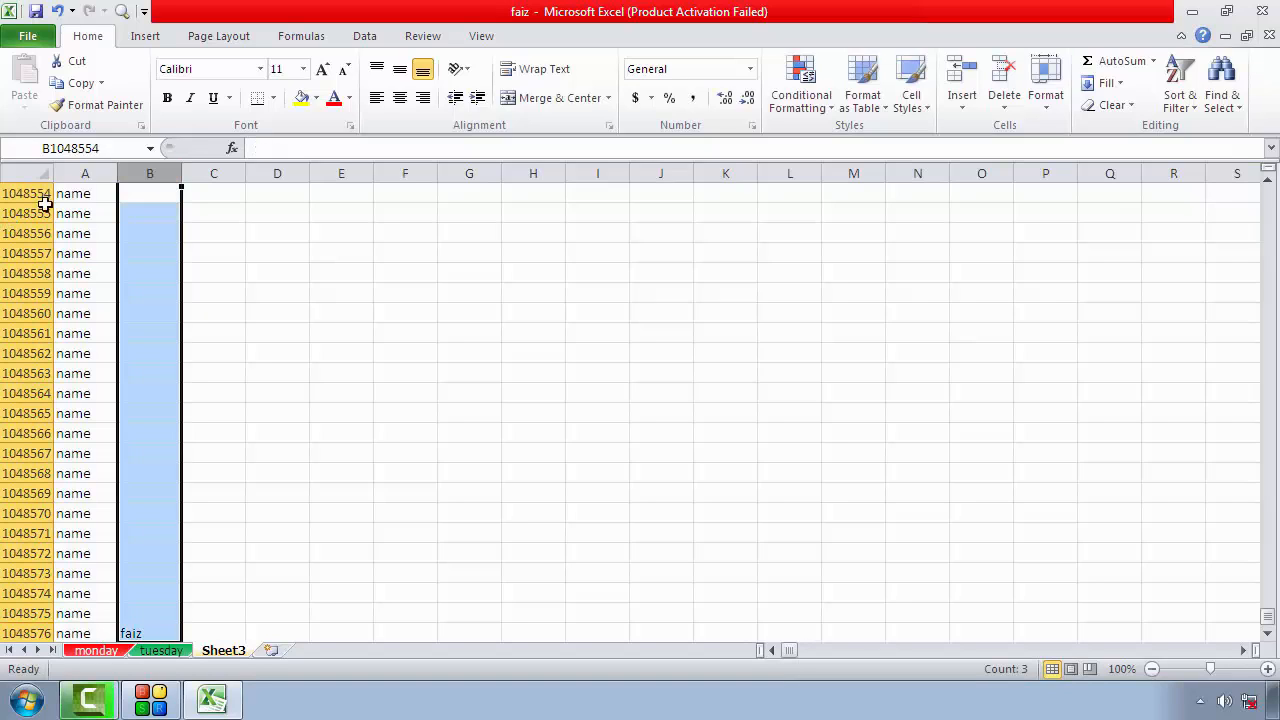
left_click(10, 213)
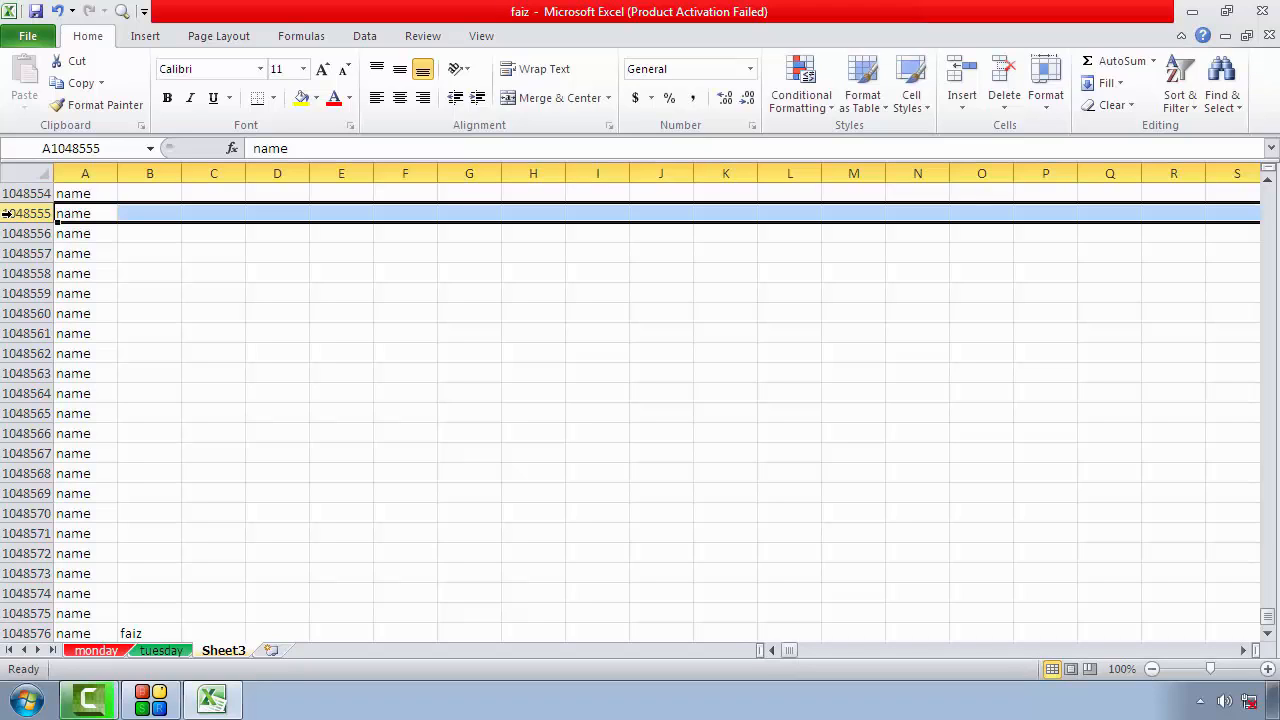
left_click(142, 173)
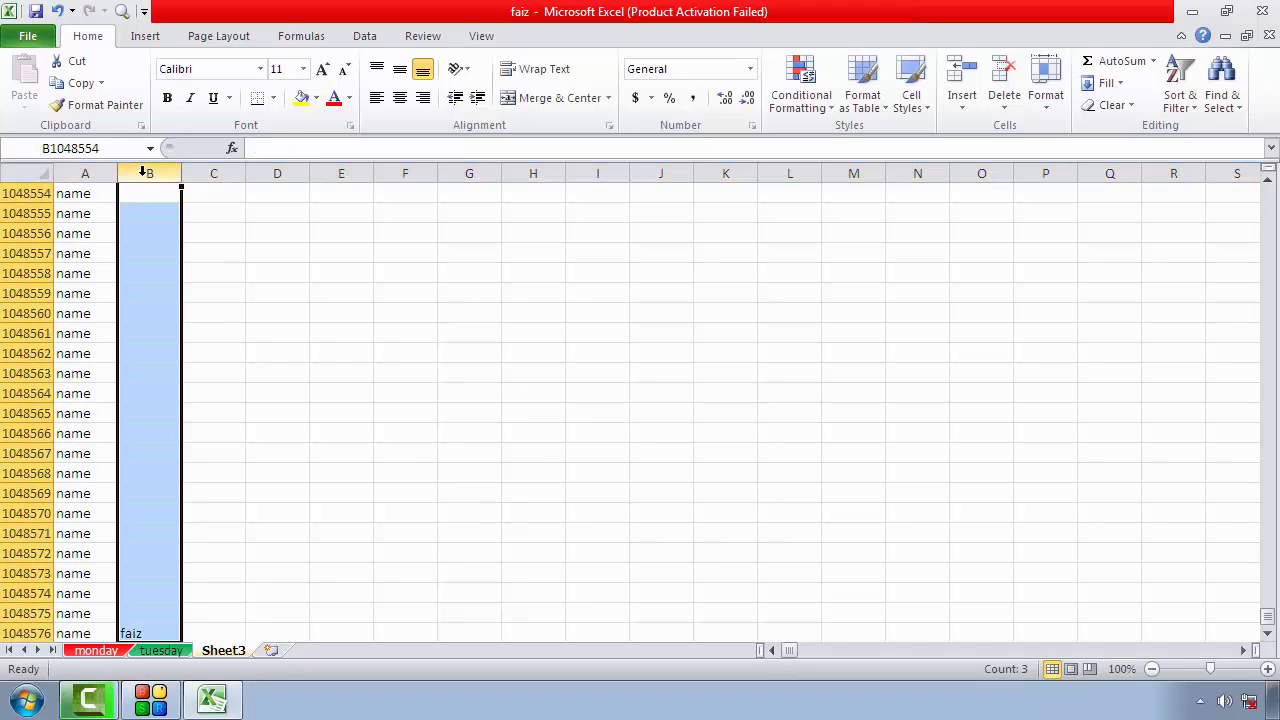
left_click(1120, 83)
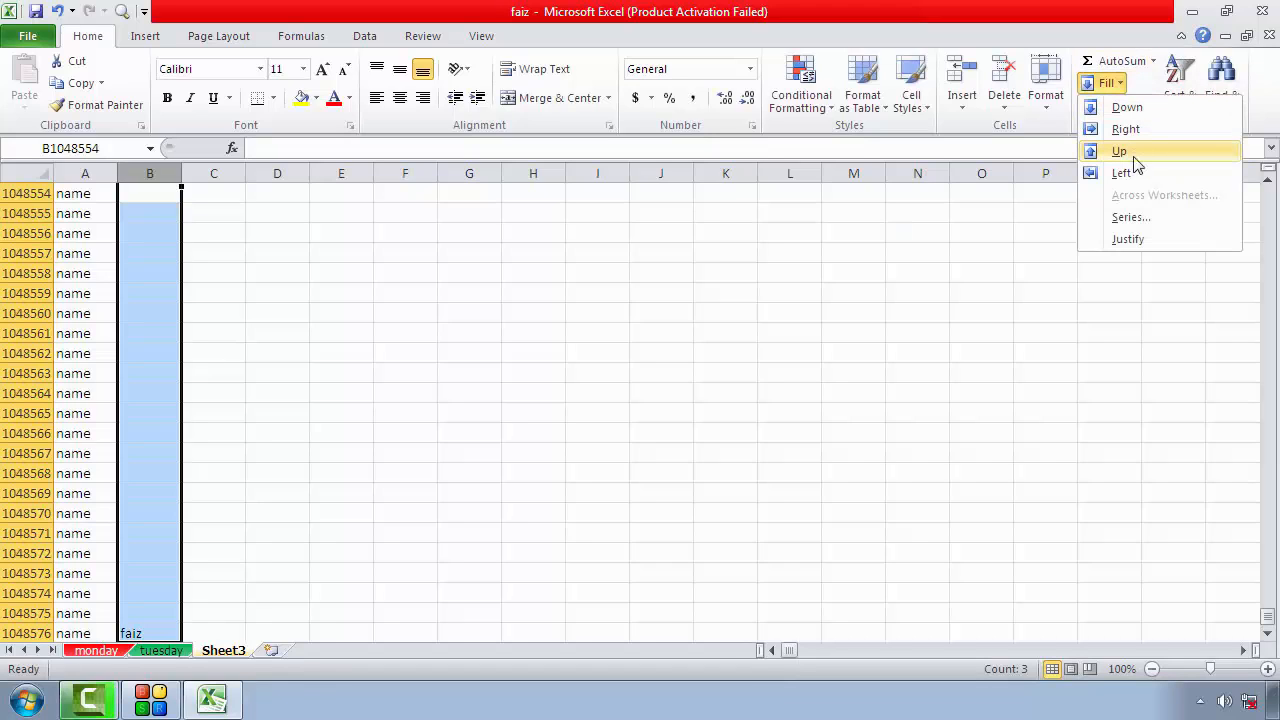
left_click(1137, 160)
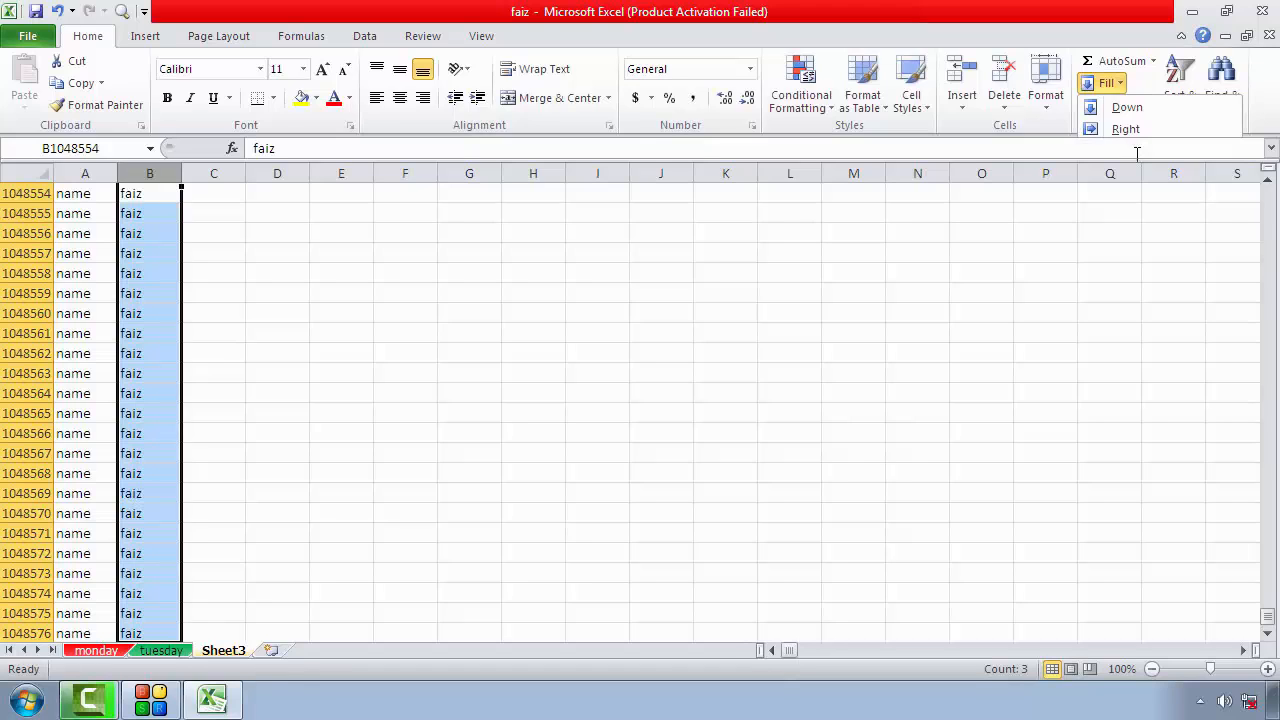
Check the filled name entries in column B from the end of the sheet back up to row 1
scroll(275, 447, "up", 2)
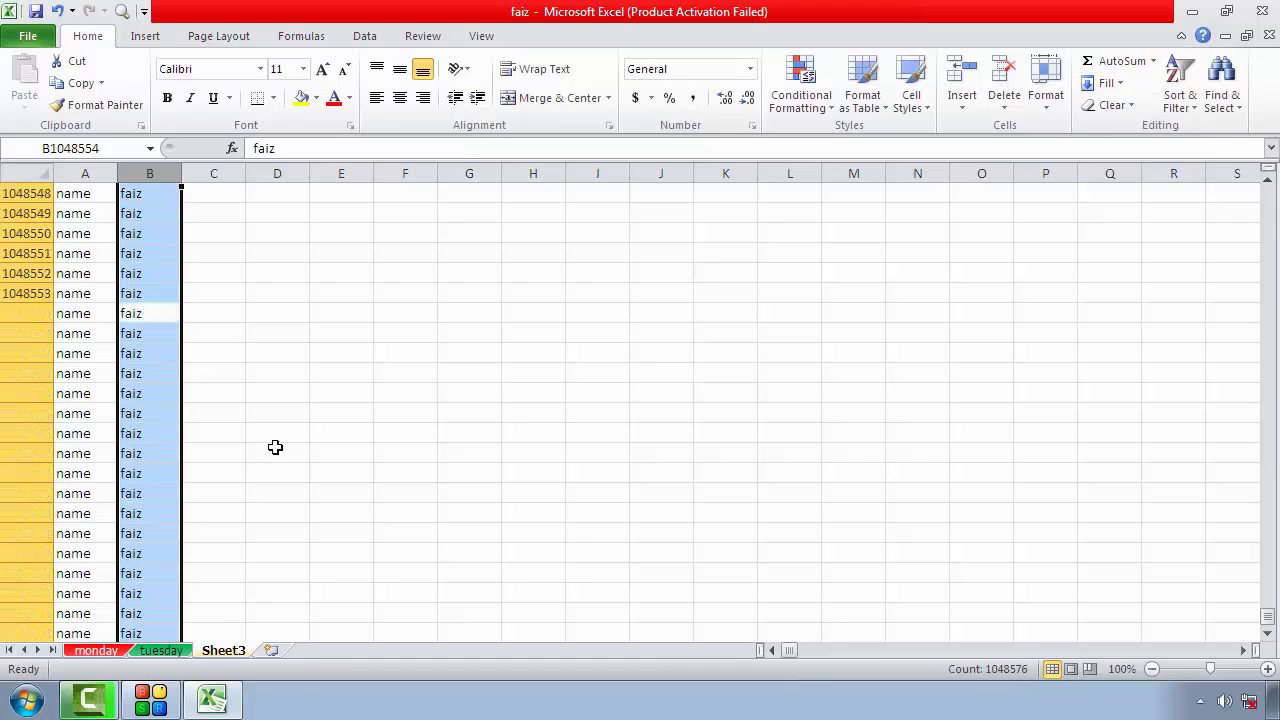
scroll(275, 447, "up", 18)
left_click(175, 289)
scroll(176, 285, "up", 16)
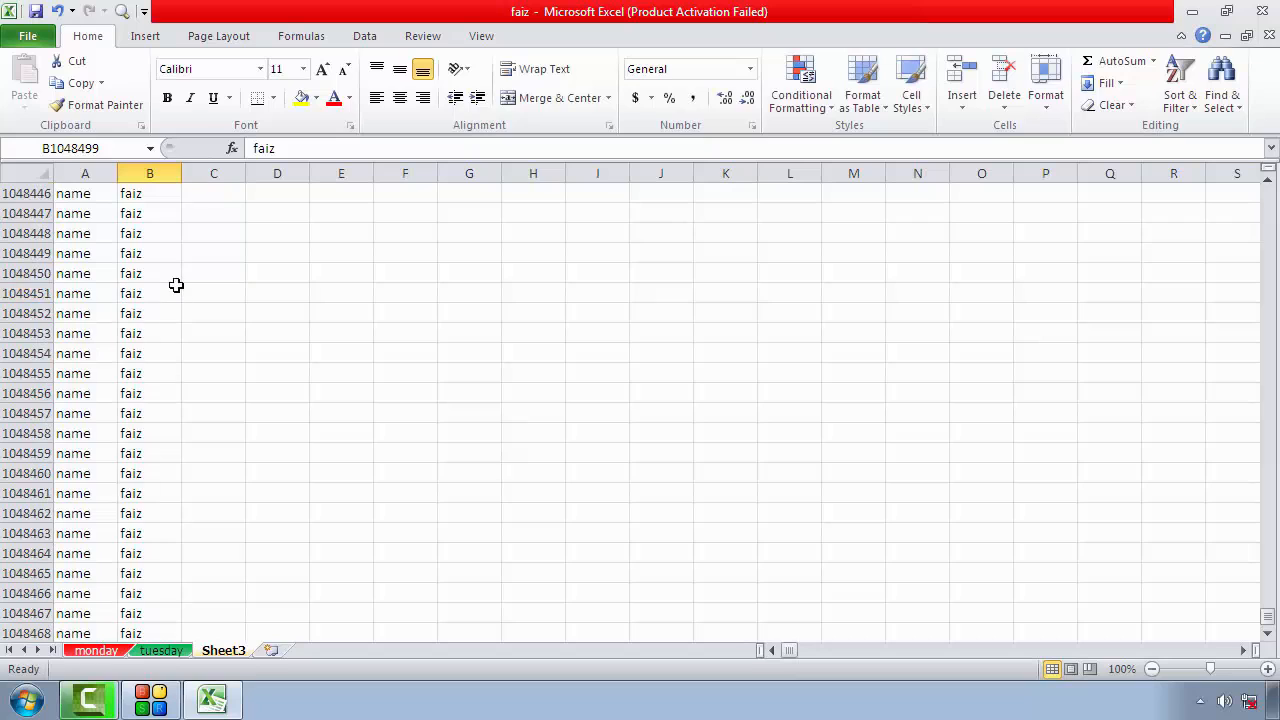
scroll(176, 285, "up", 13)
scroll(166, 255, "up", 20)
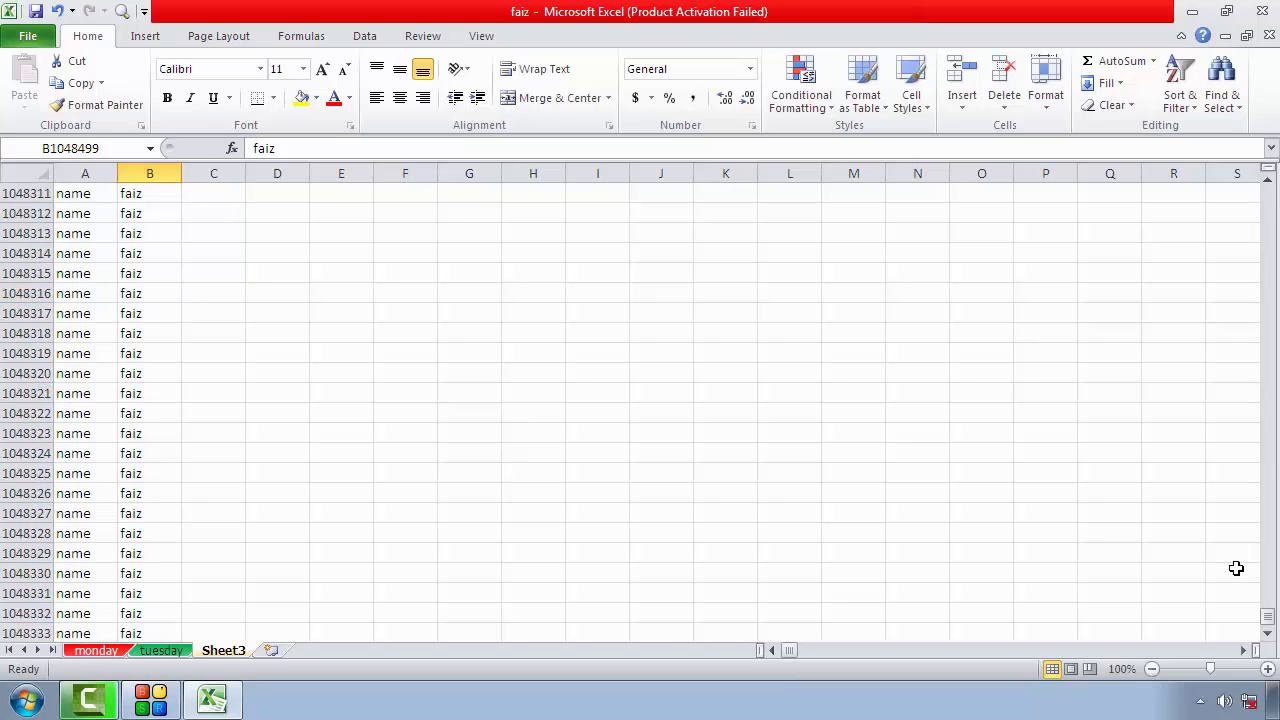
left_click_drag(1267, 616, 1273, 148)
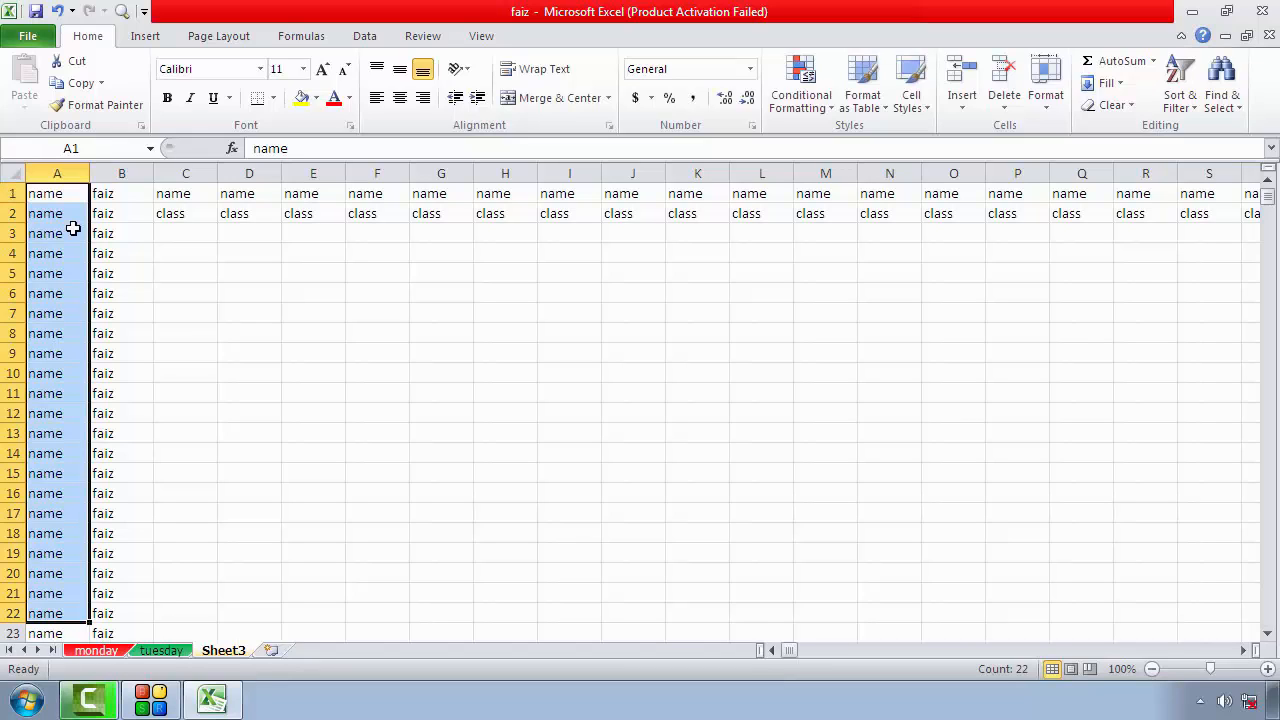
Clear the contents of the entire sheet and select cell A1
left_click(11, 175)
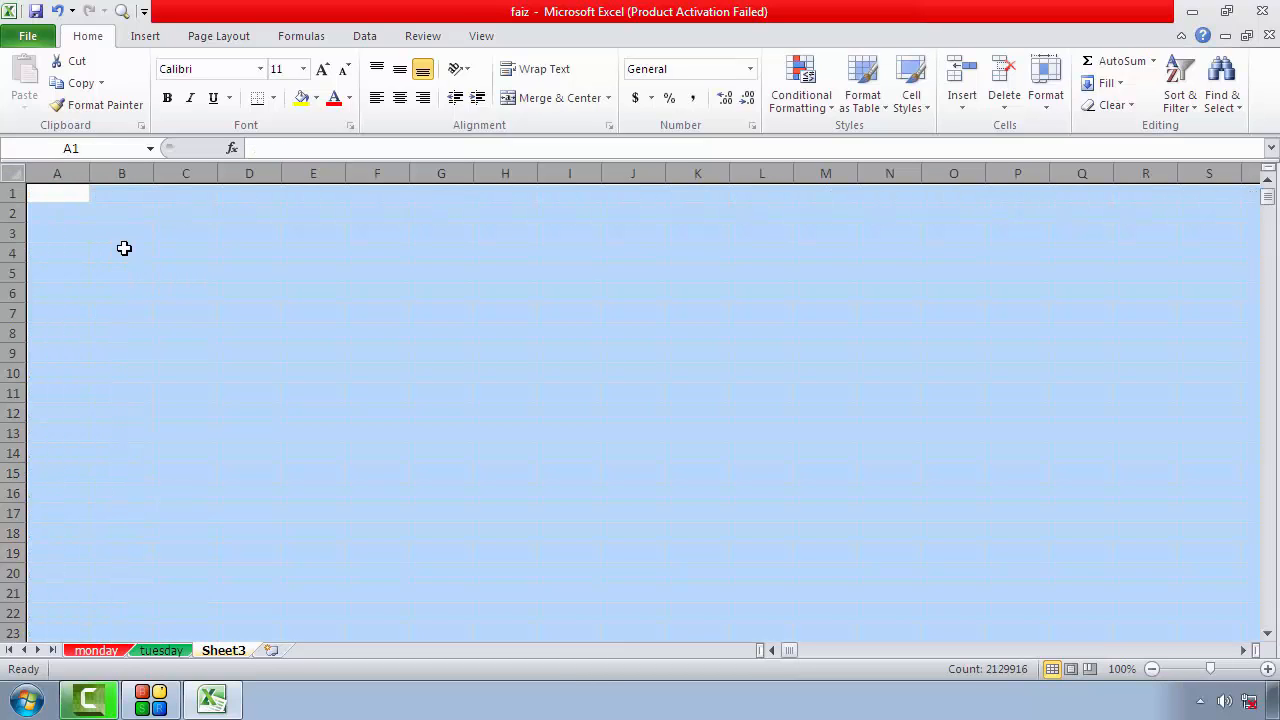
left_click(114, 232)
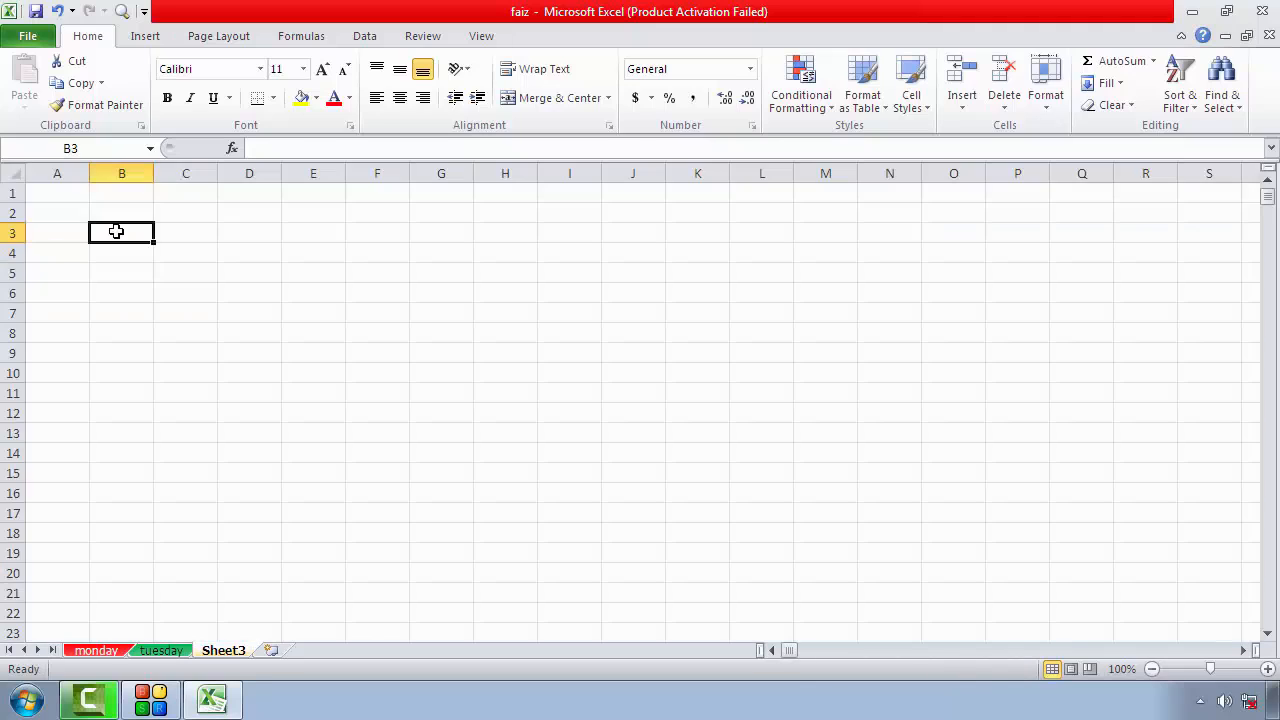
left_click(77, 194)
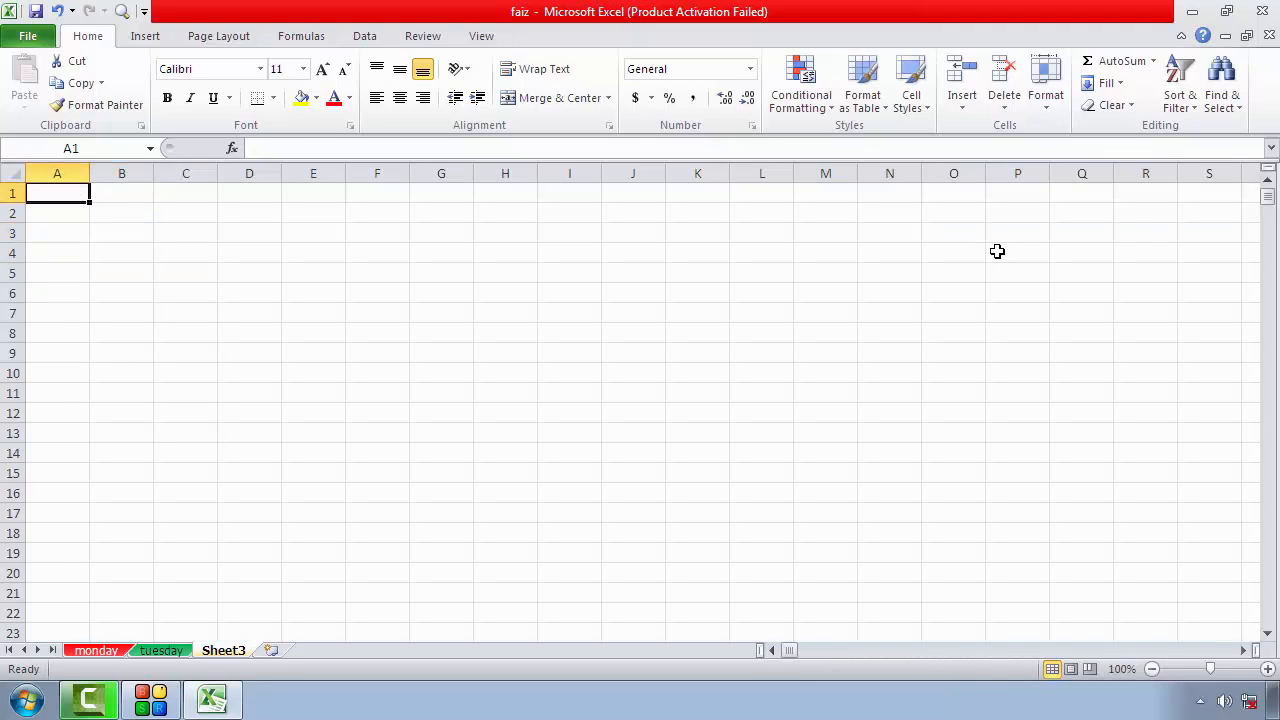
left_click(1106, 83)
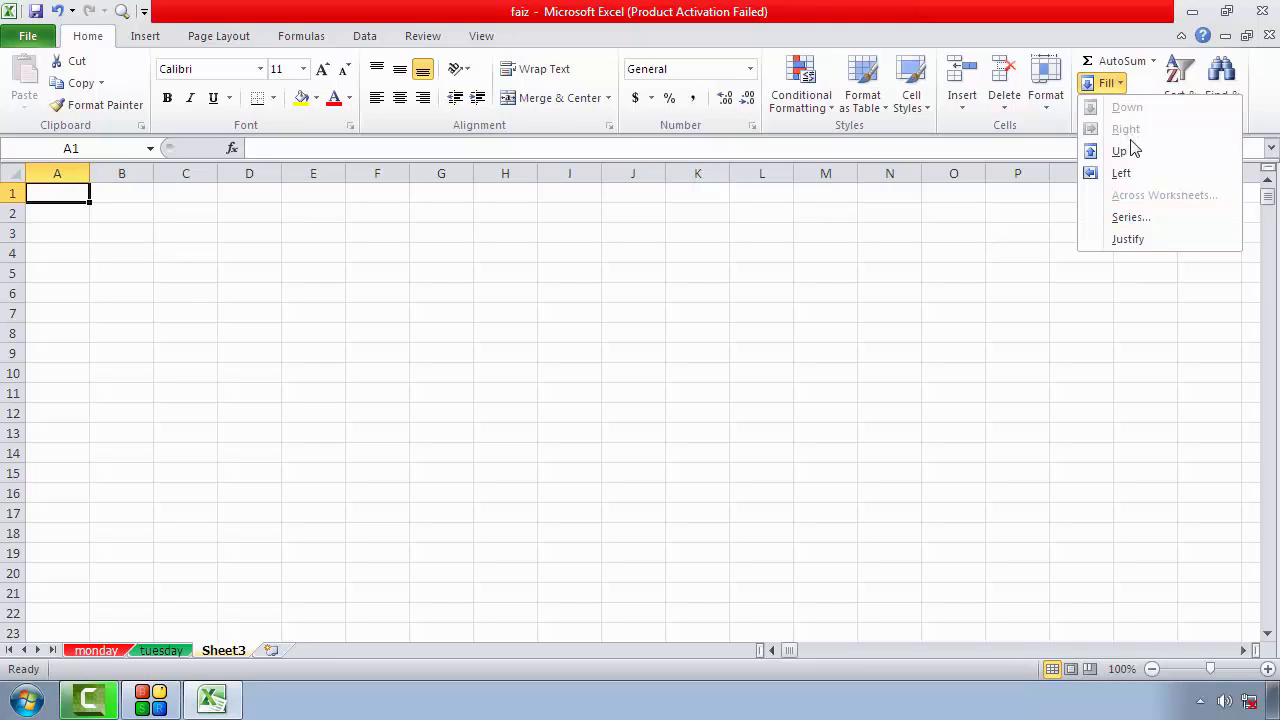
left_click(966, 208)
left_click(1107, 84)
Enter 1 in cell A1 and 2 in cell A2 as the start of a number series
left_click(69, 195)
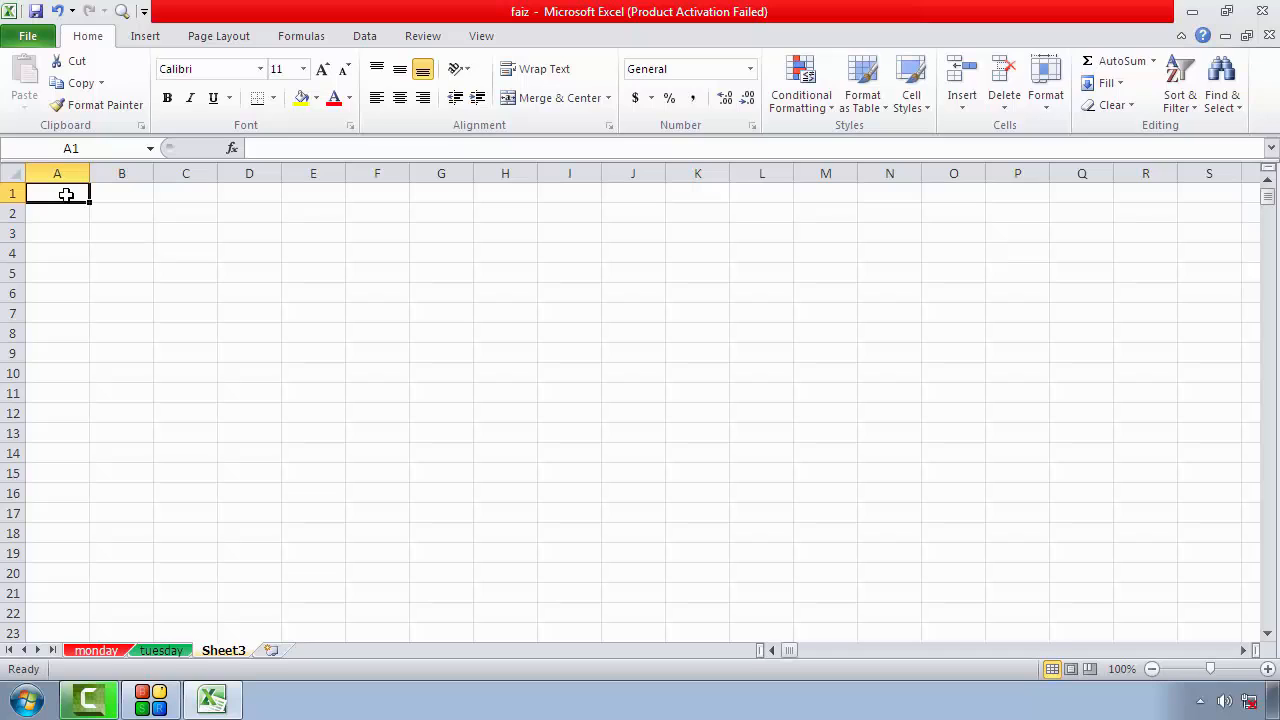
type("1")
key("Return")
type("2")
key("Return")
left_click(166, 250)
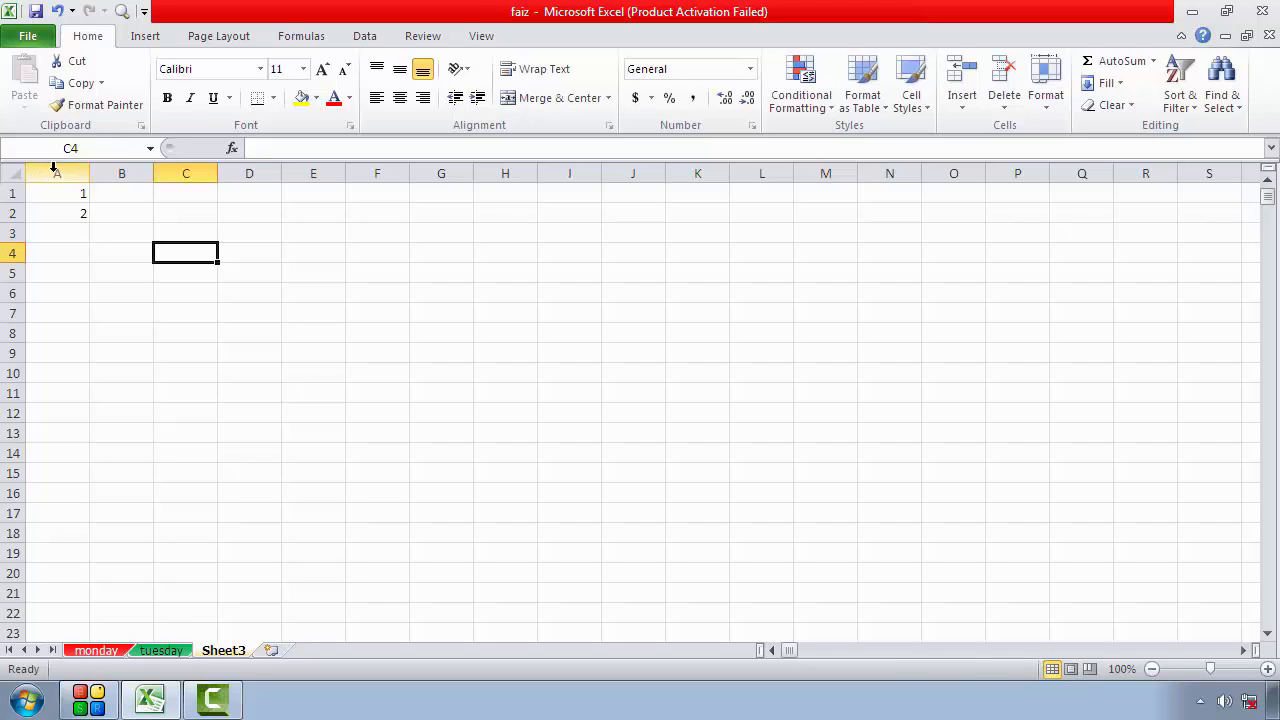
Fill column A with a linear series in columns, using step value 1 and stop value 800
left_click(53, 168)
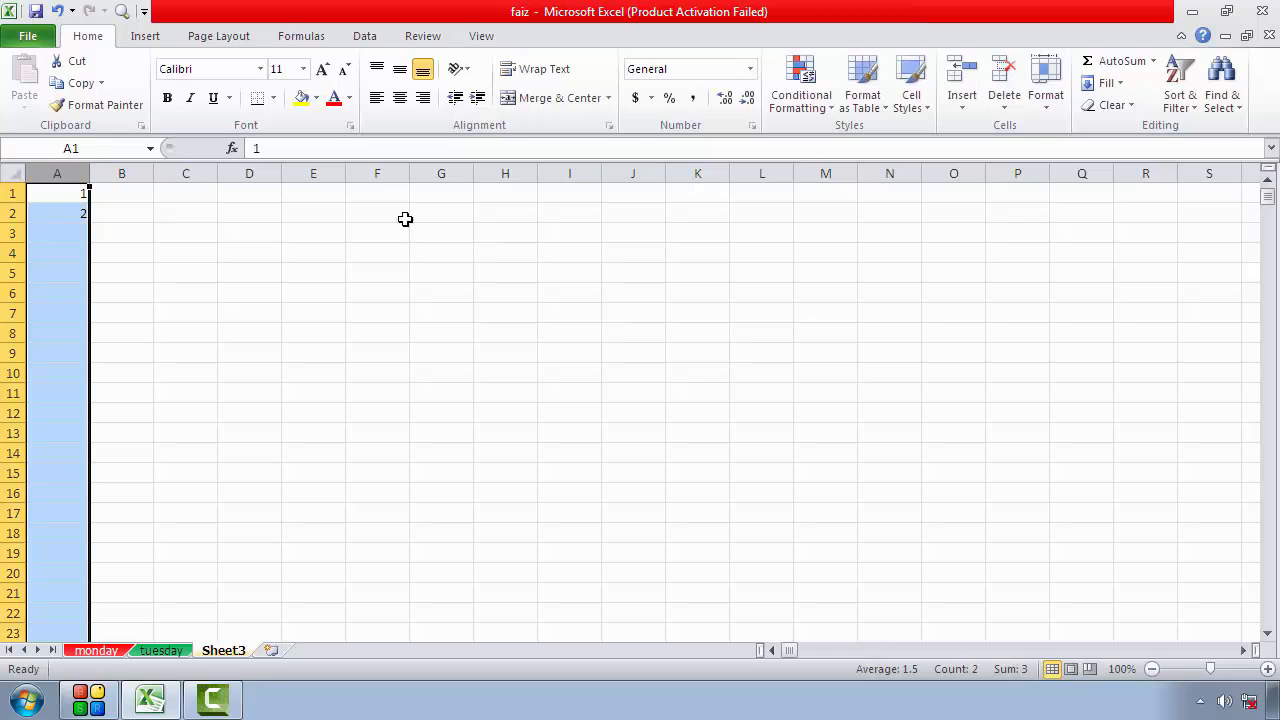
left_click(1112, 84)
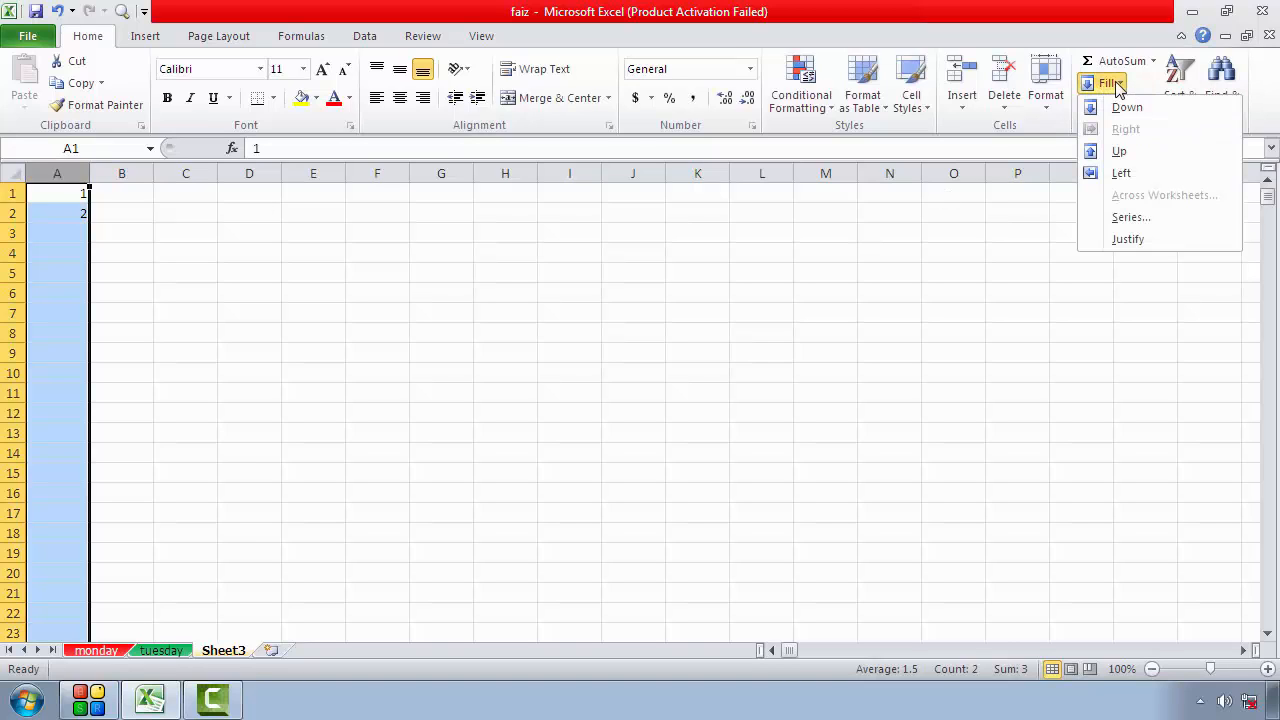
left_click(1140, 222)
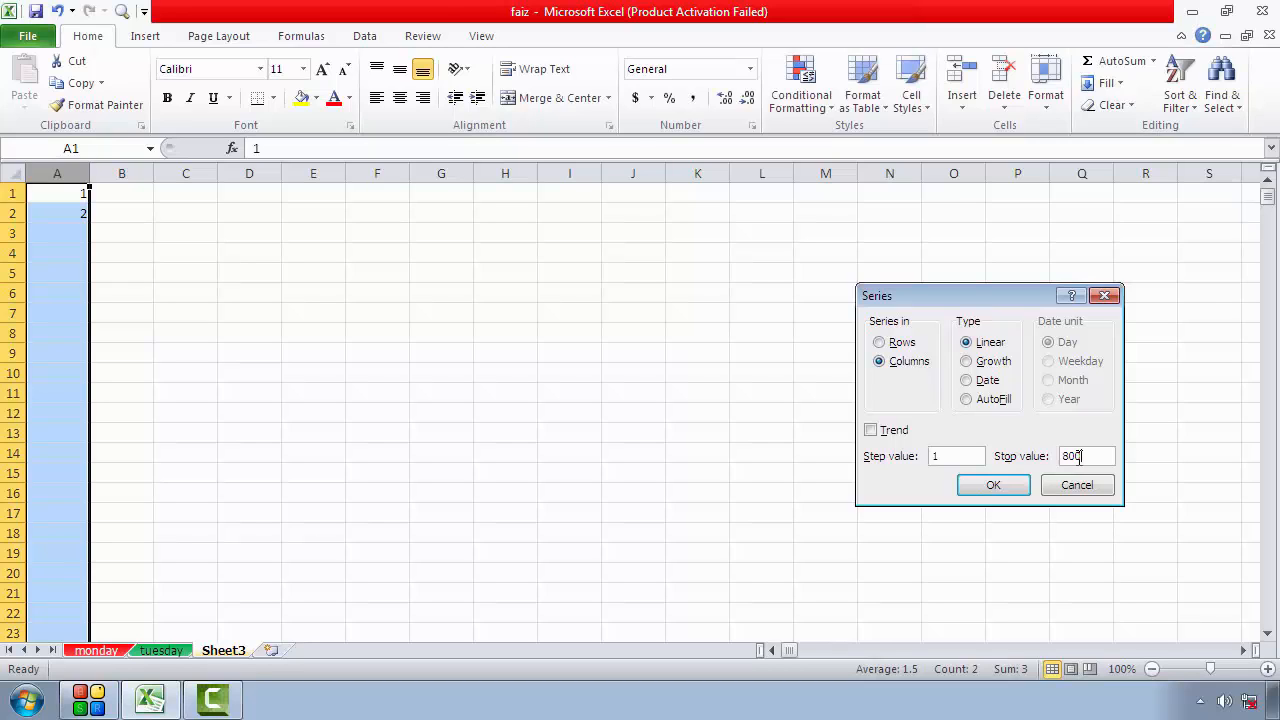
left_click(1016, 490)
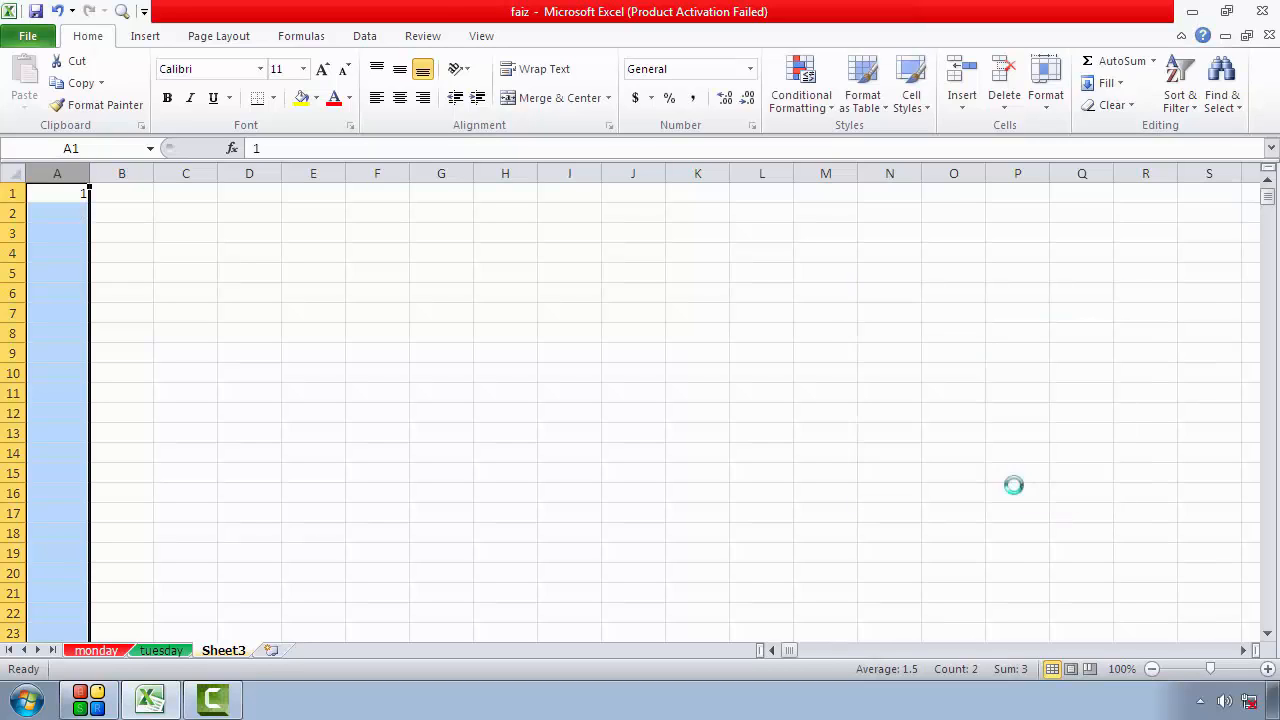
Look through the upper part of the number series in column A and return to row 1
scroll(149, 482, "down", 7)
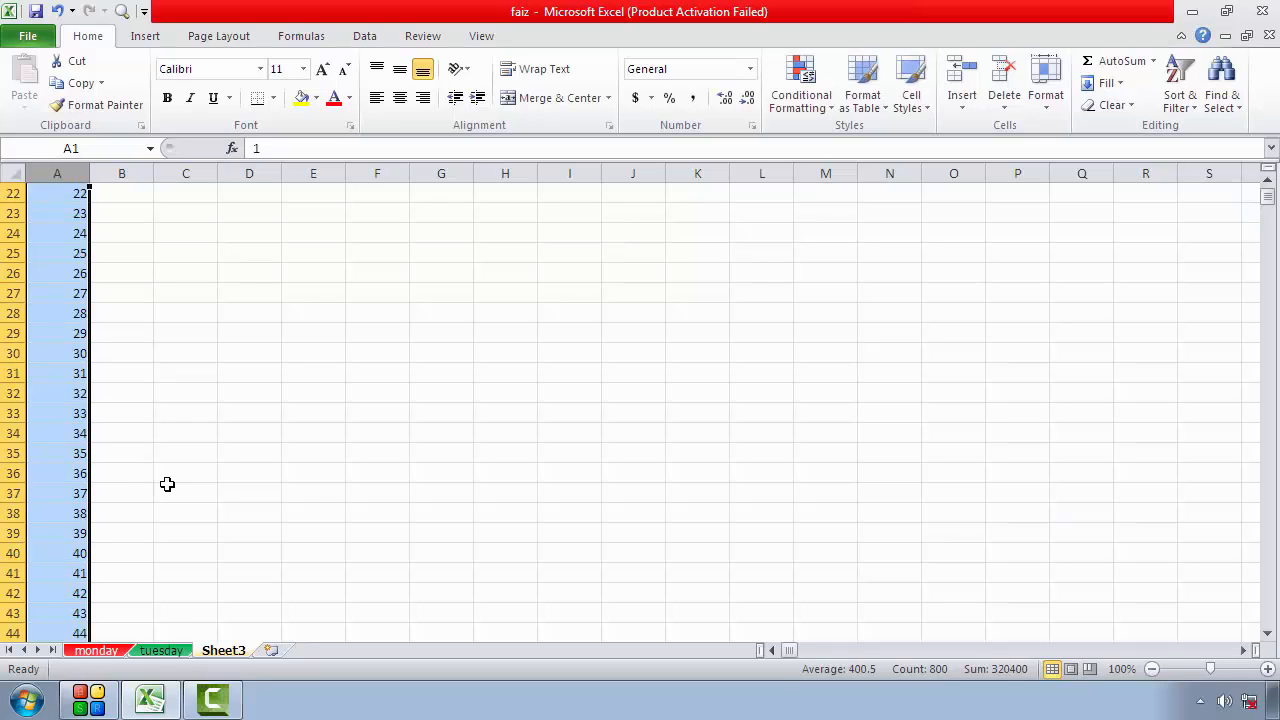
scroll(166, 484, "down", 7)
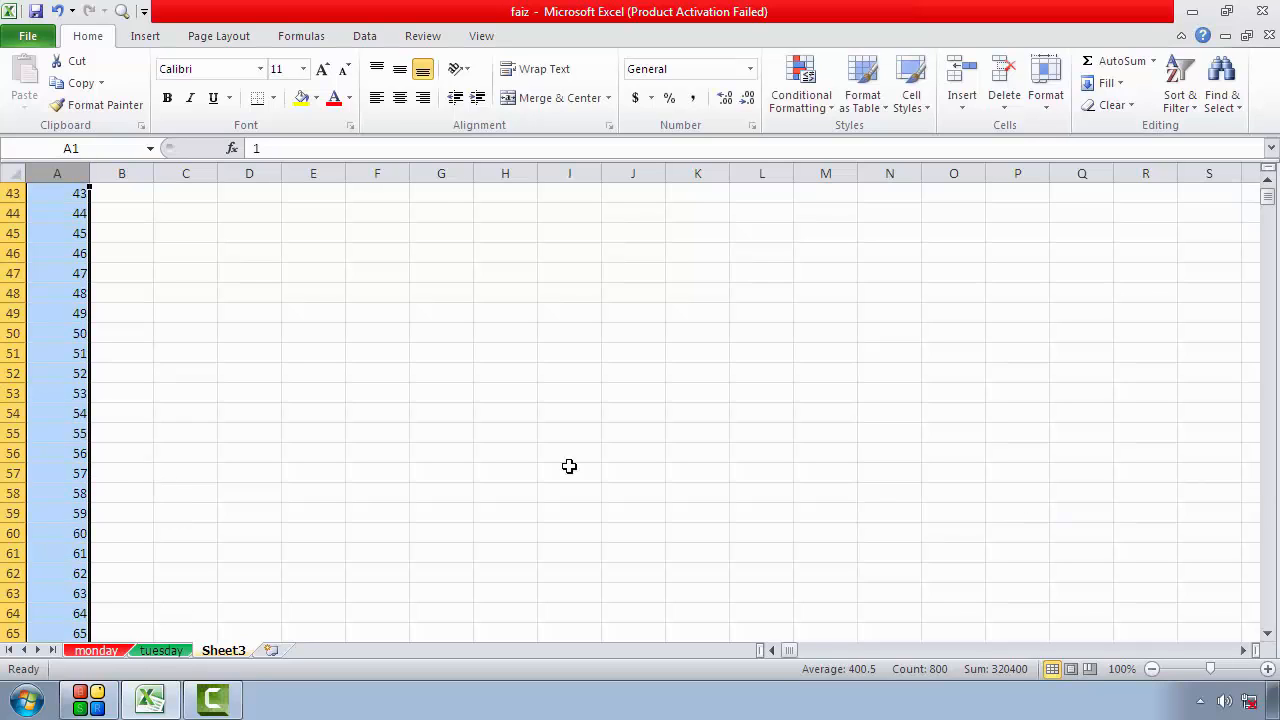
scroll(139, 447, "down", 7)
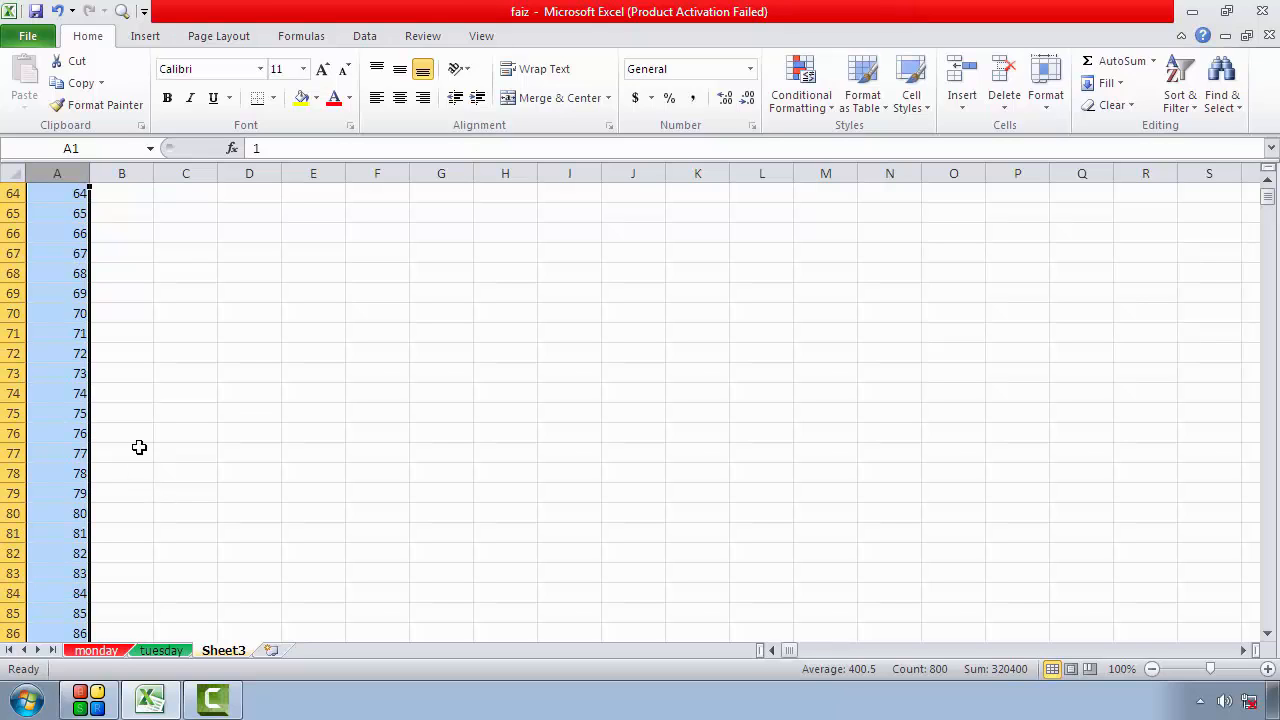
scroll(139, 446, "down", 20)
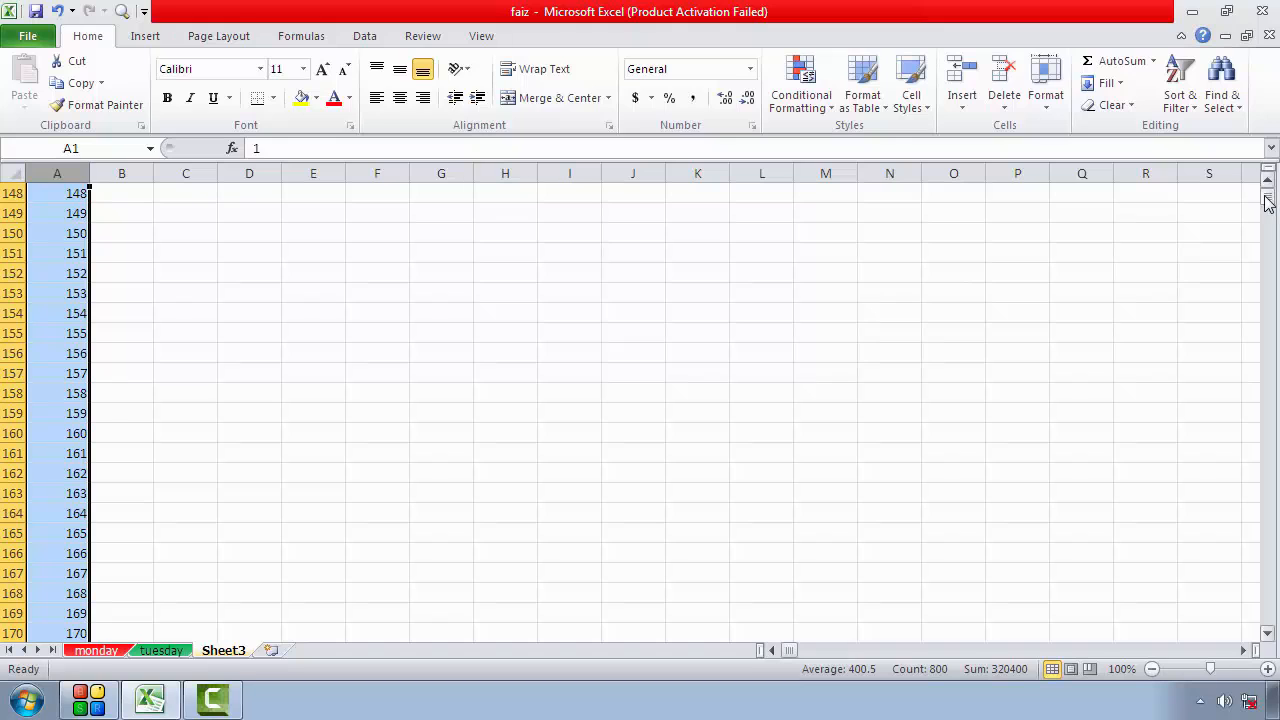
left_click_drag(1269, 200, 1266, 190)
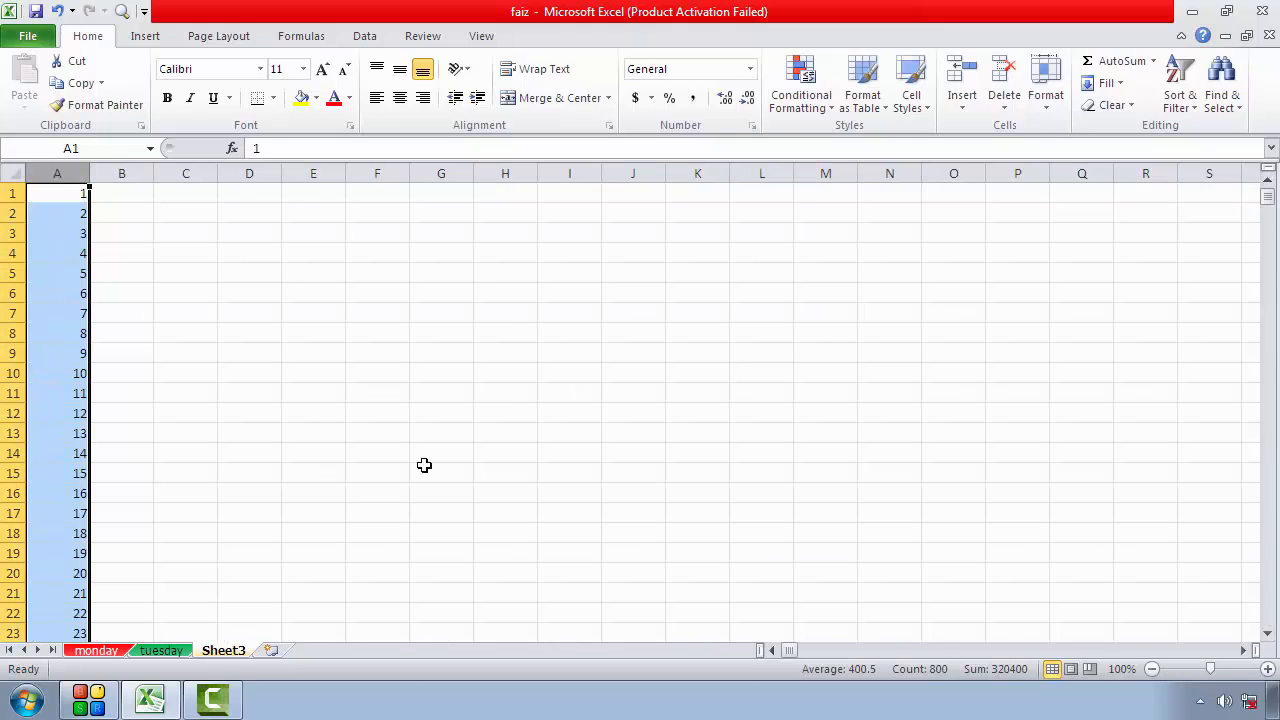
Jump from cell A1 to the last entry of the series and examine where the numbers end in column A
left_click(76, 193)
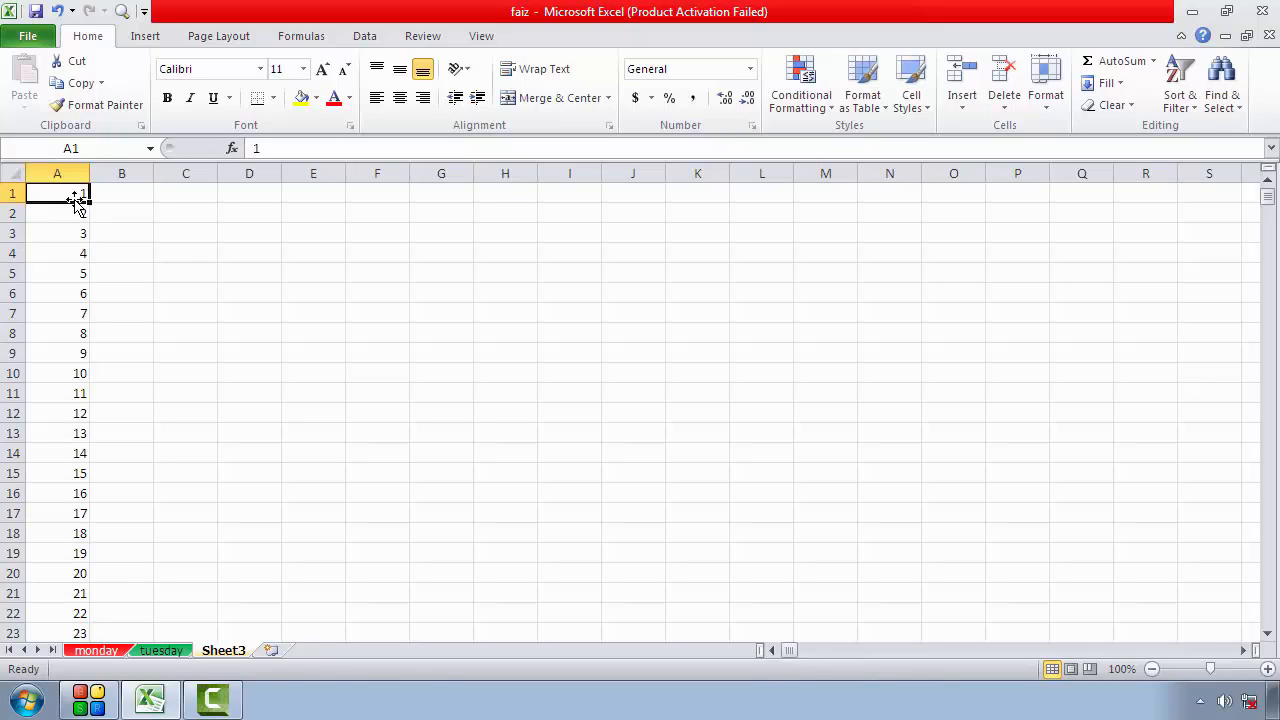
double_click(76, 202)
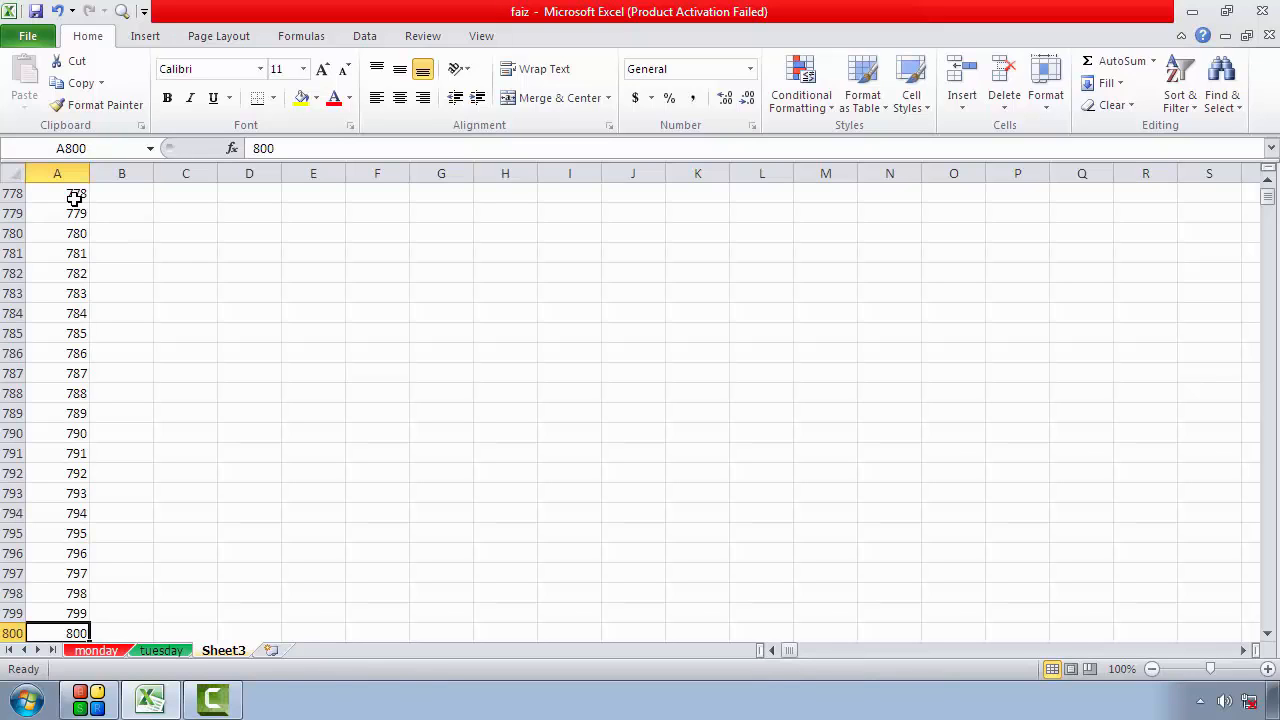
scroll(45, 460, "down", 4)
left_click(72, 410)
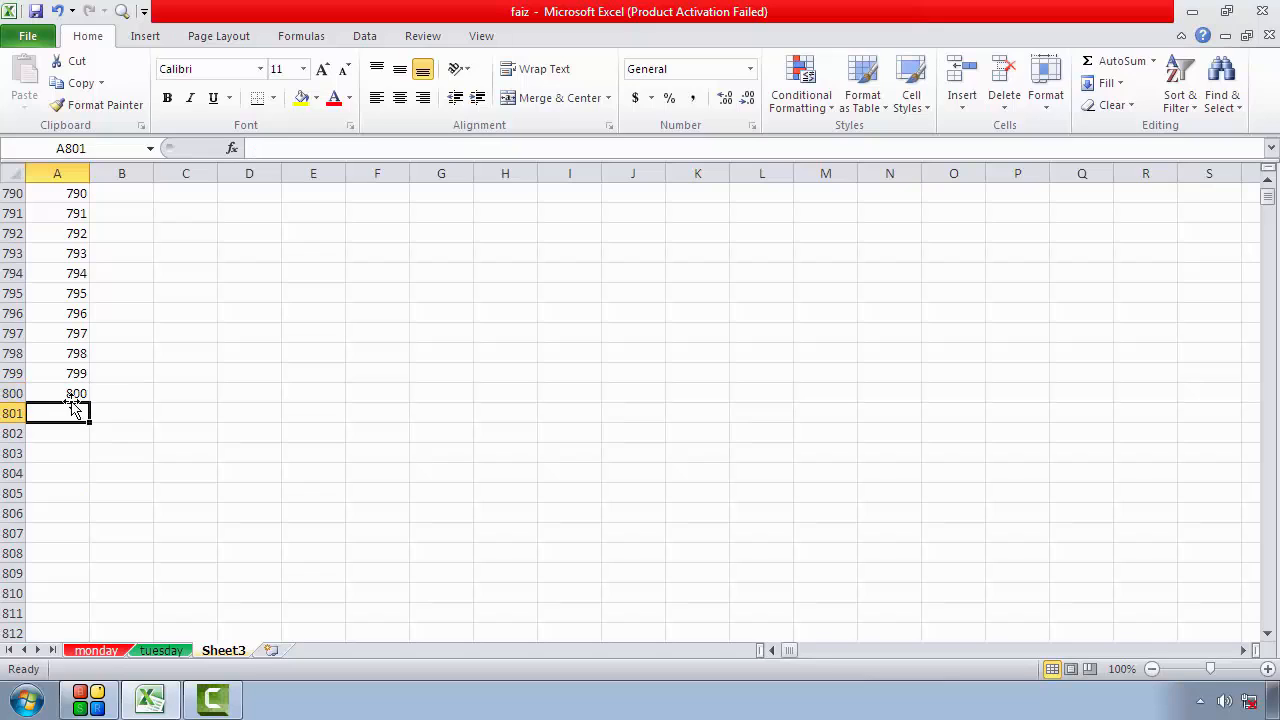
left_click(74, 397)
left_click(74, 411)
Review the number series in column A from its end back up toward the first rows
scroll(138, 368, "up", 15)
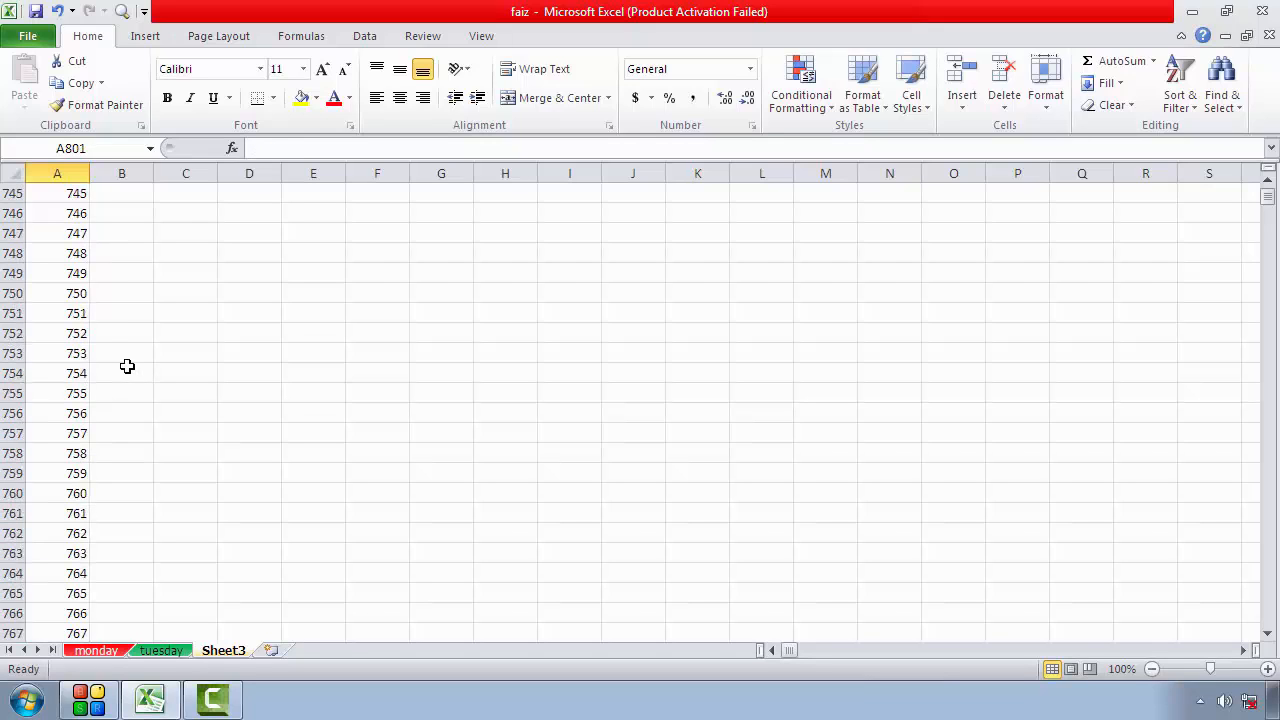
scroll(125, 362, "up", 20)
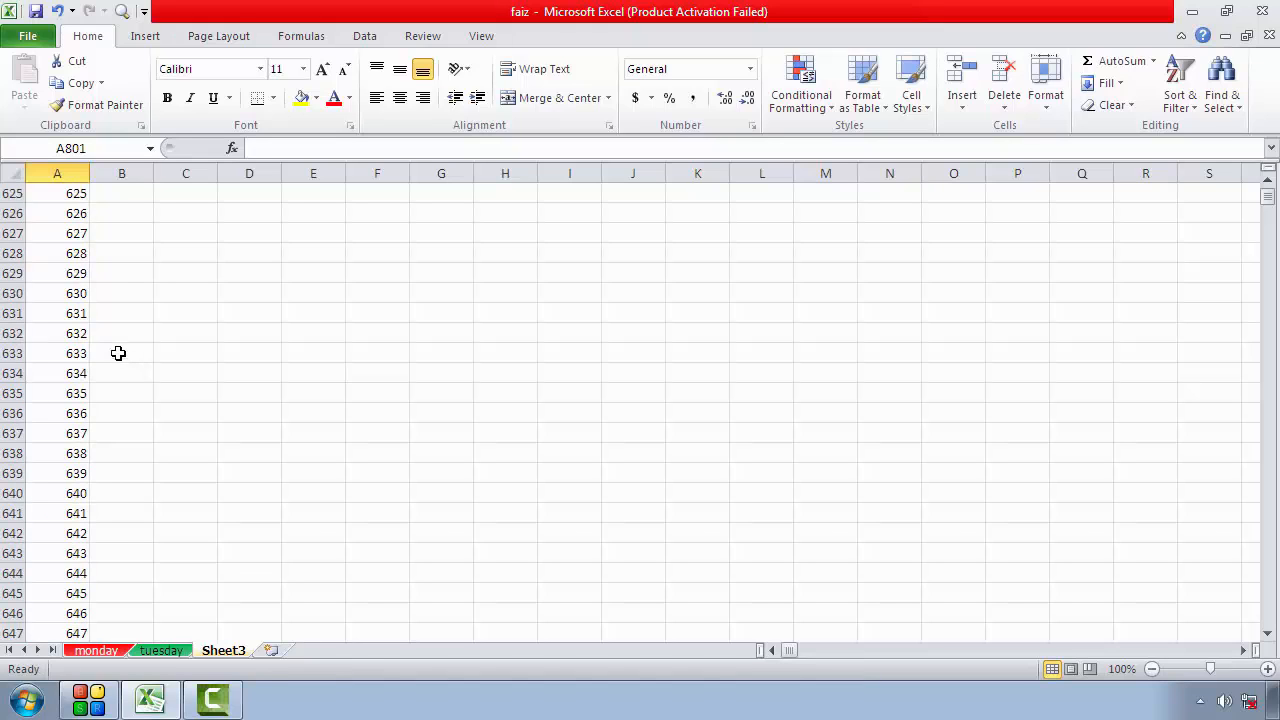
scroll(118, 353, "up", 20)
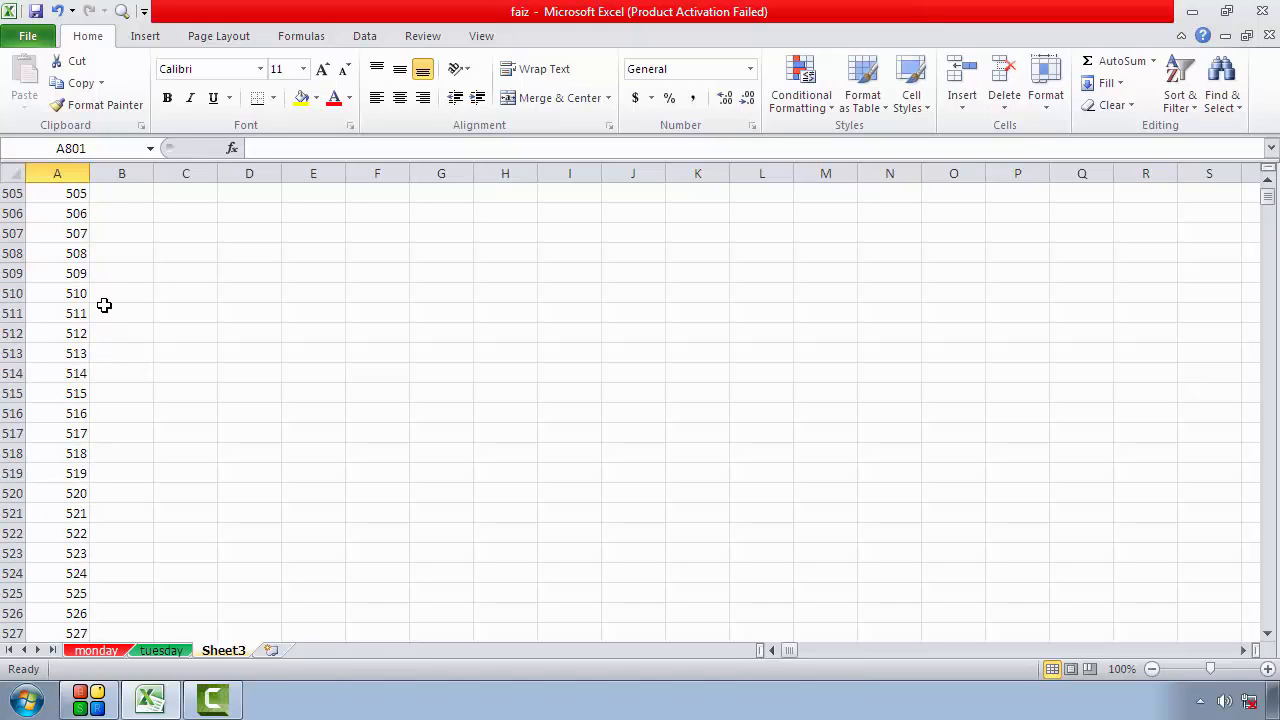
scroll(104, 305, "up", 20)
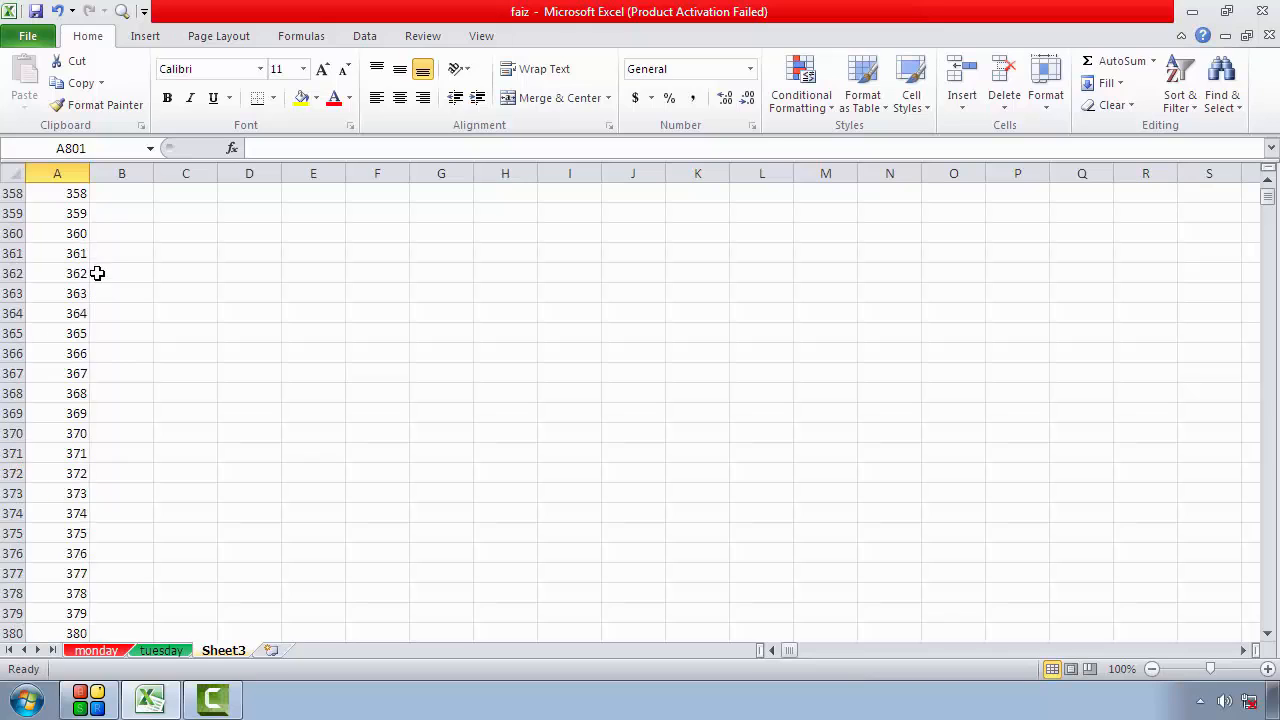
scroll(100, 270, "up", 20)
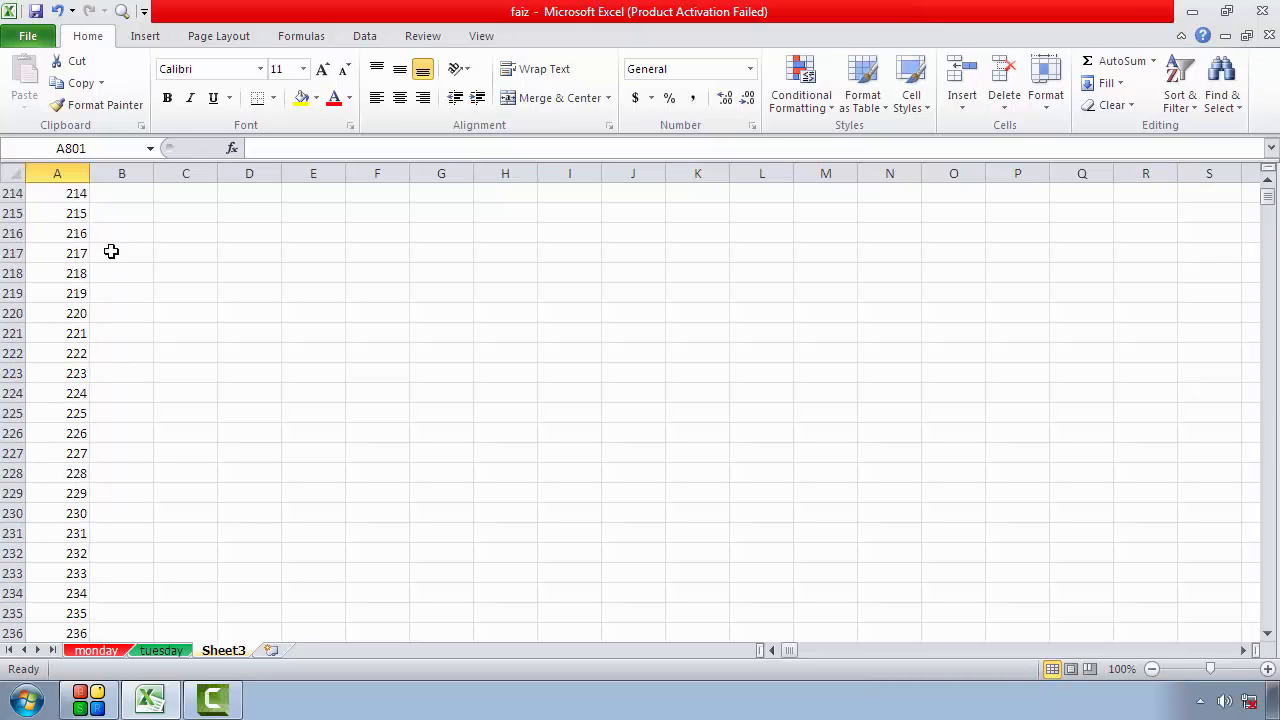
scroll(111, 251, "up", 20)
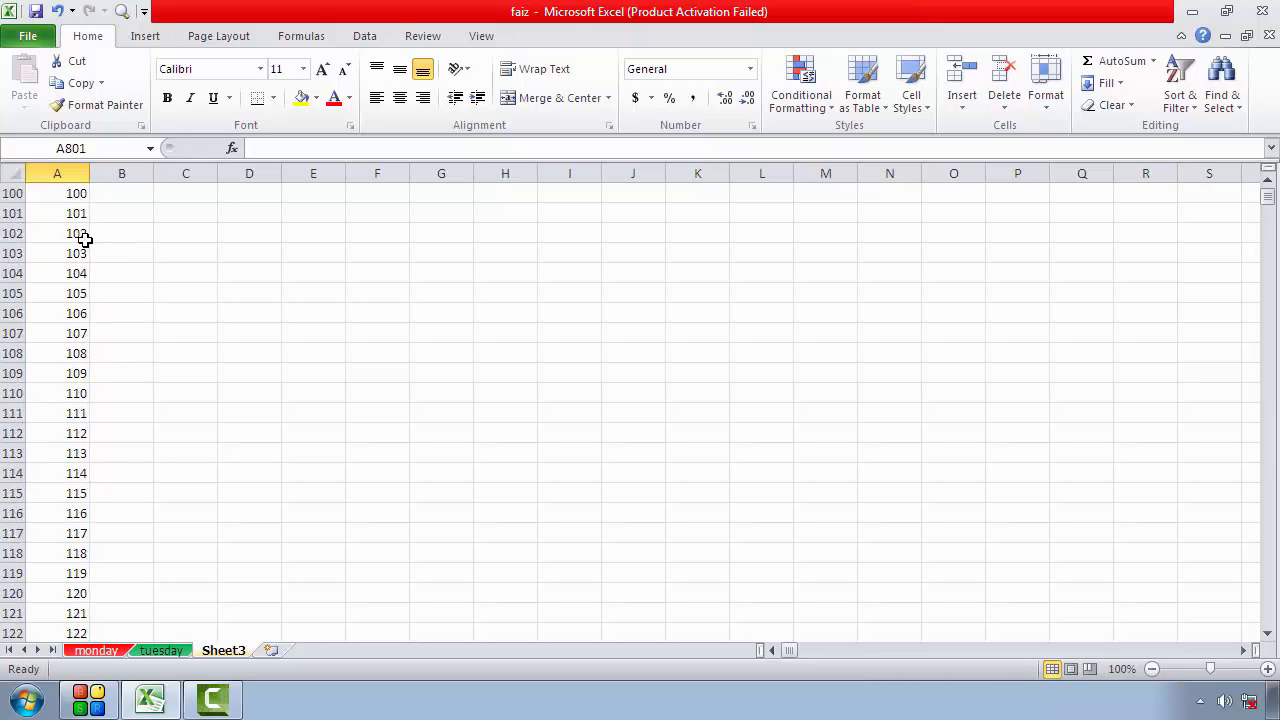
scroll(85, 240, "up", 20)
scroll(1116, 302, "up", 6)
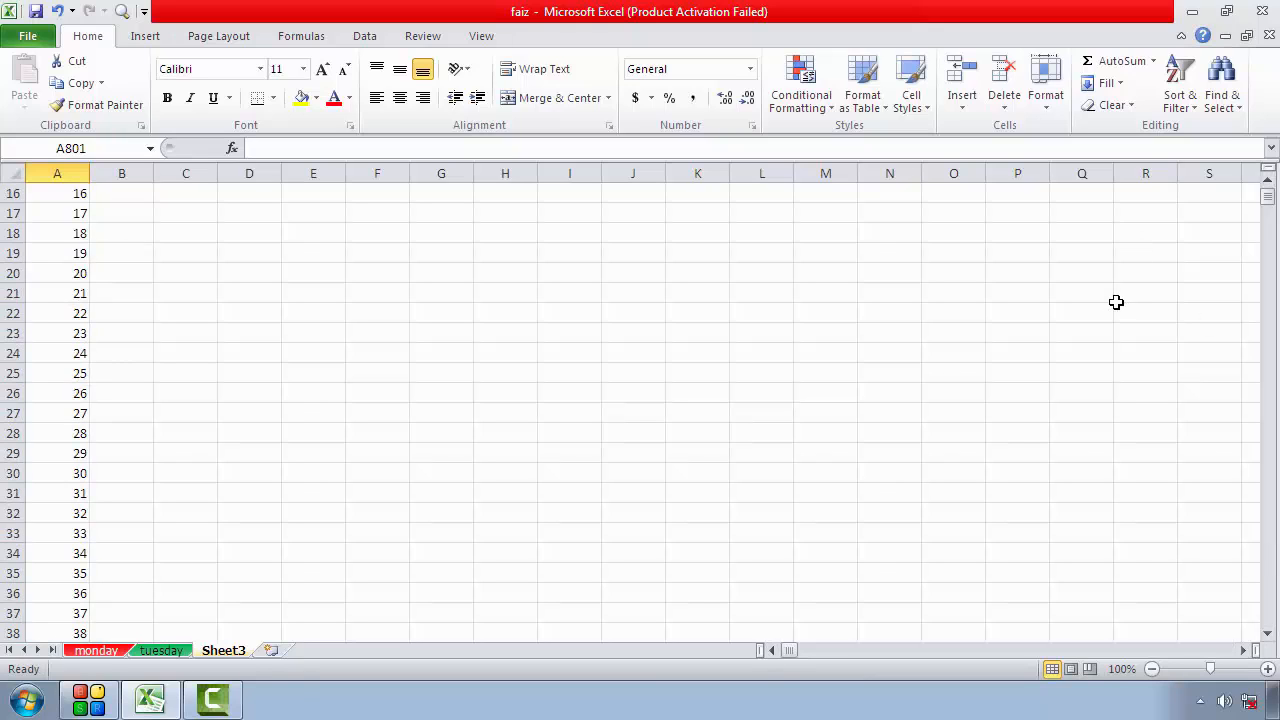
Enter 2 in cell B1, beside the first number of the column A series
scroll(1116, 302, "up", 5)
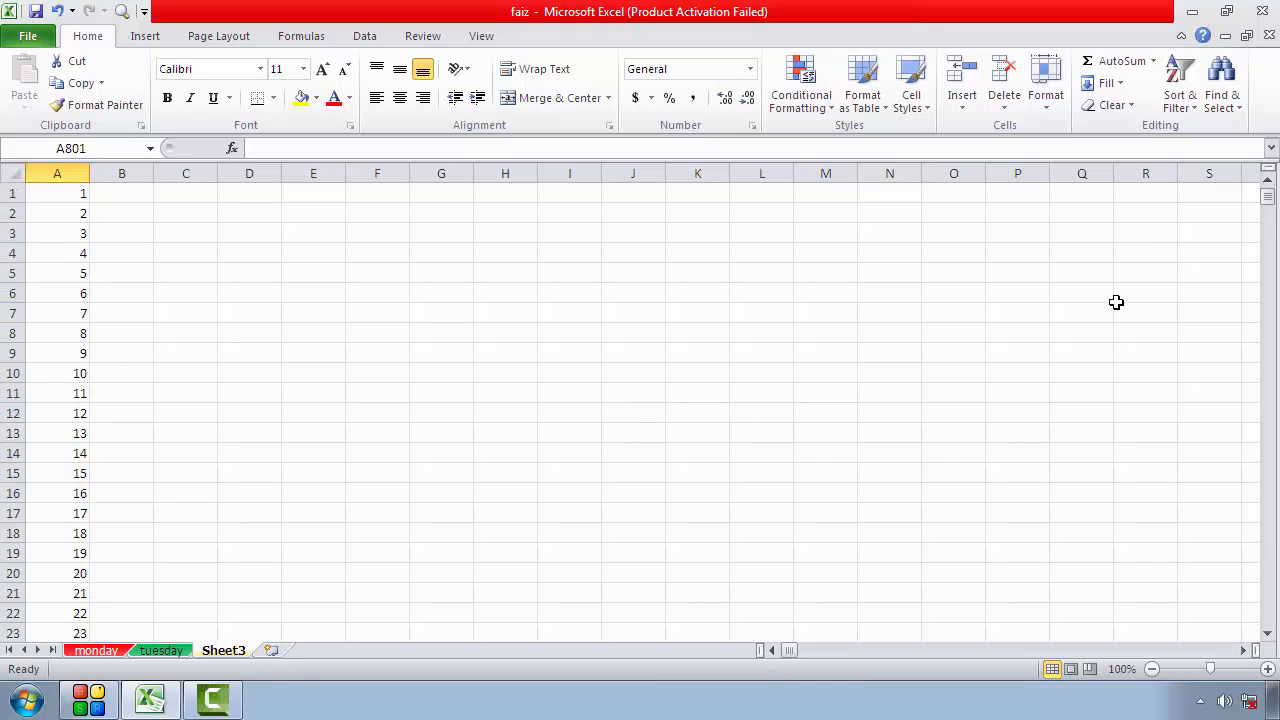
left_click(122, 196)
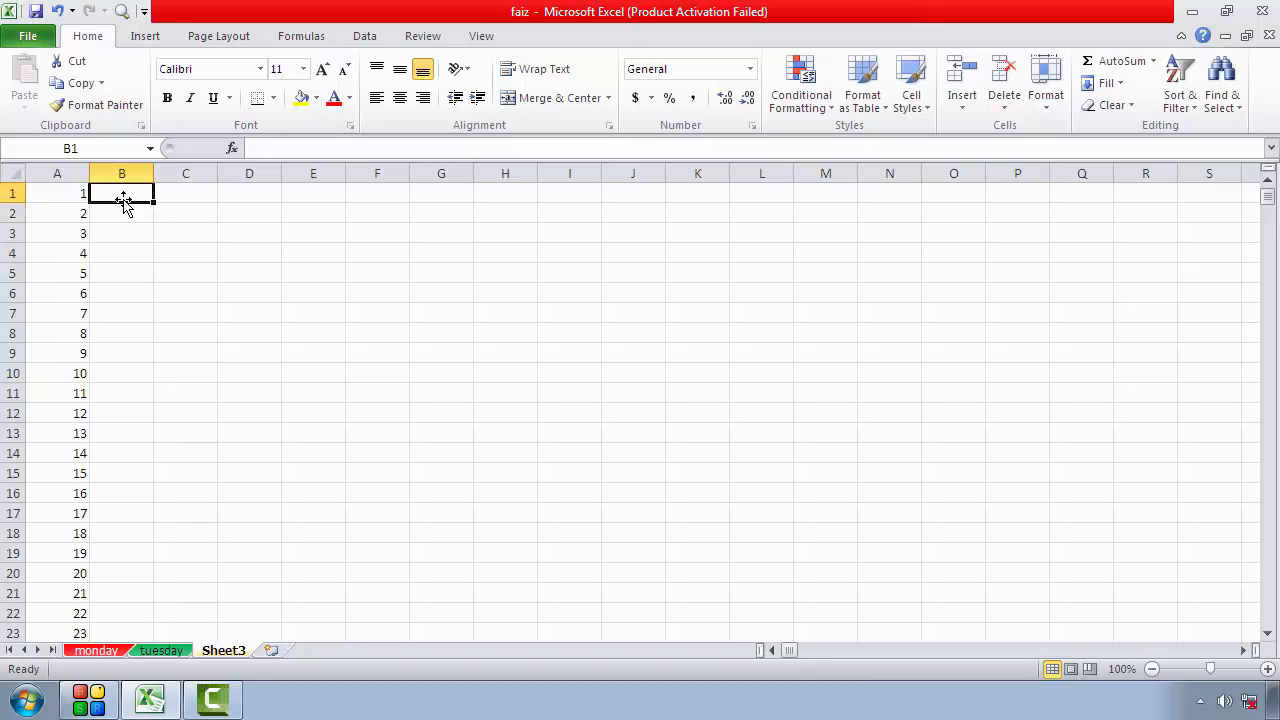
key("Left")
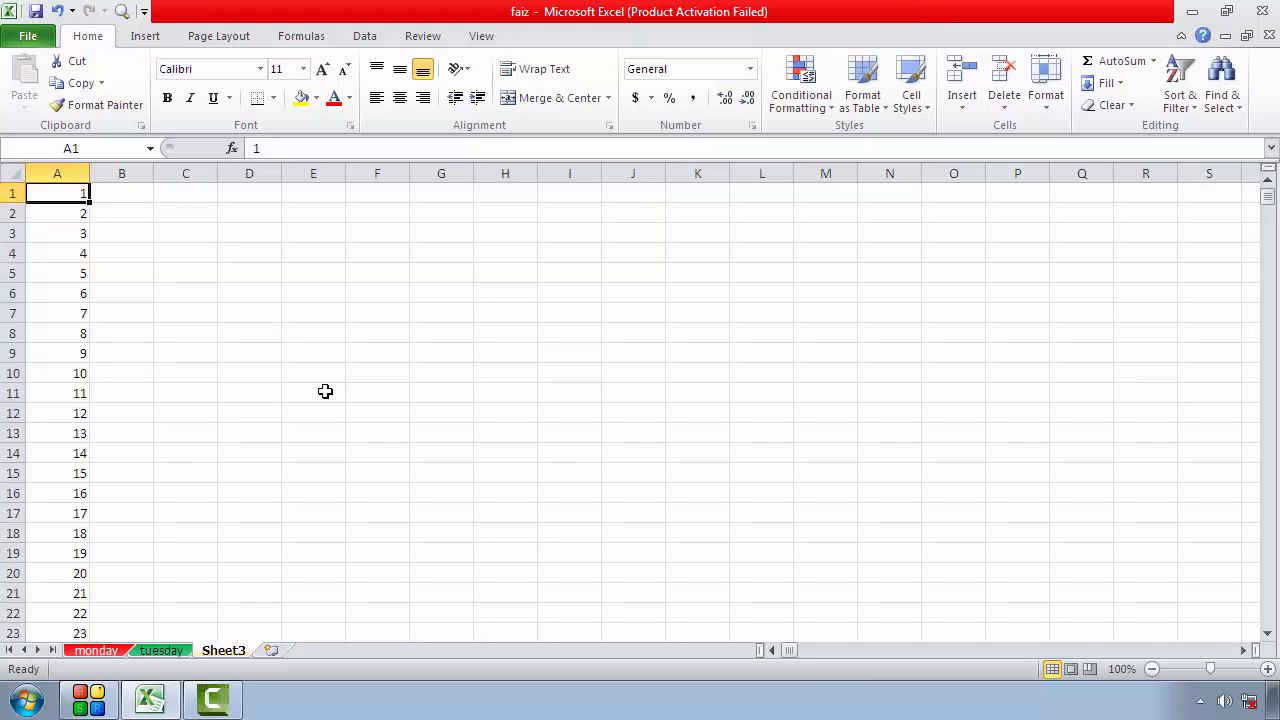
left_click(128, 196)
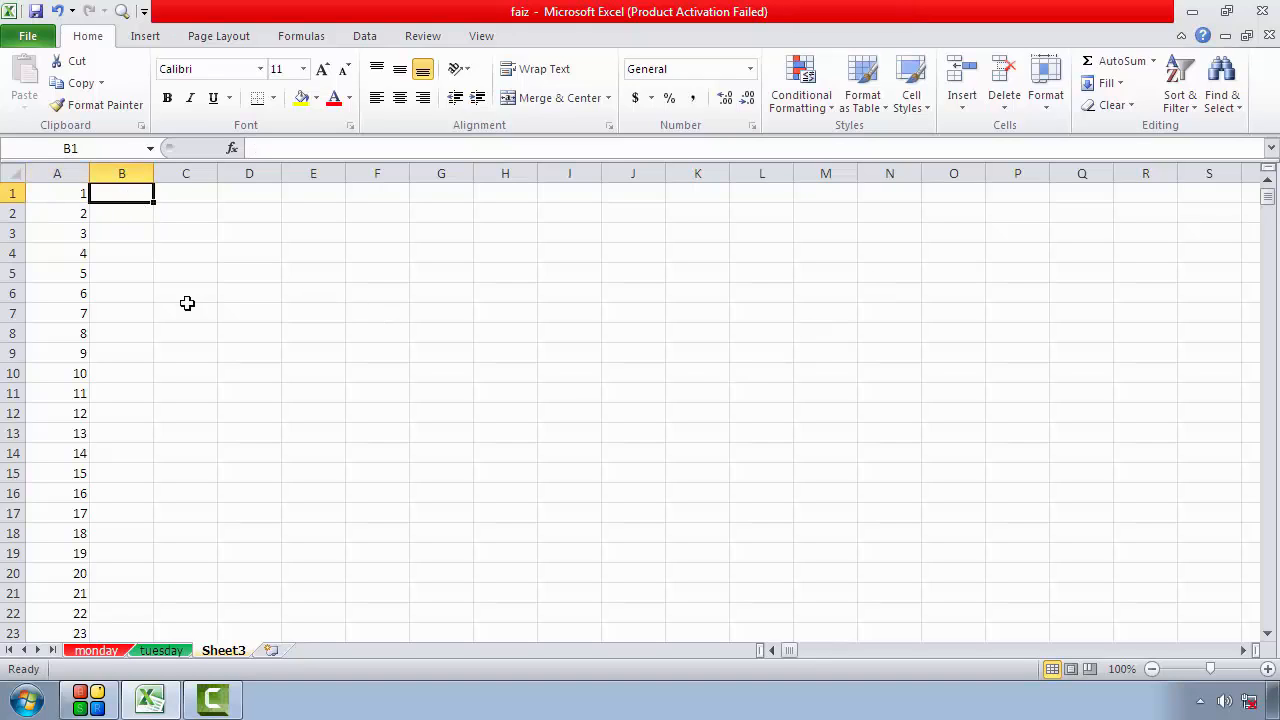
scroll(282, 392, "down", 4)
scroll(282, 392, "up", 4)
type("2")
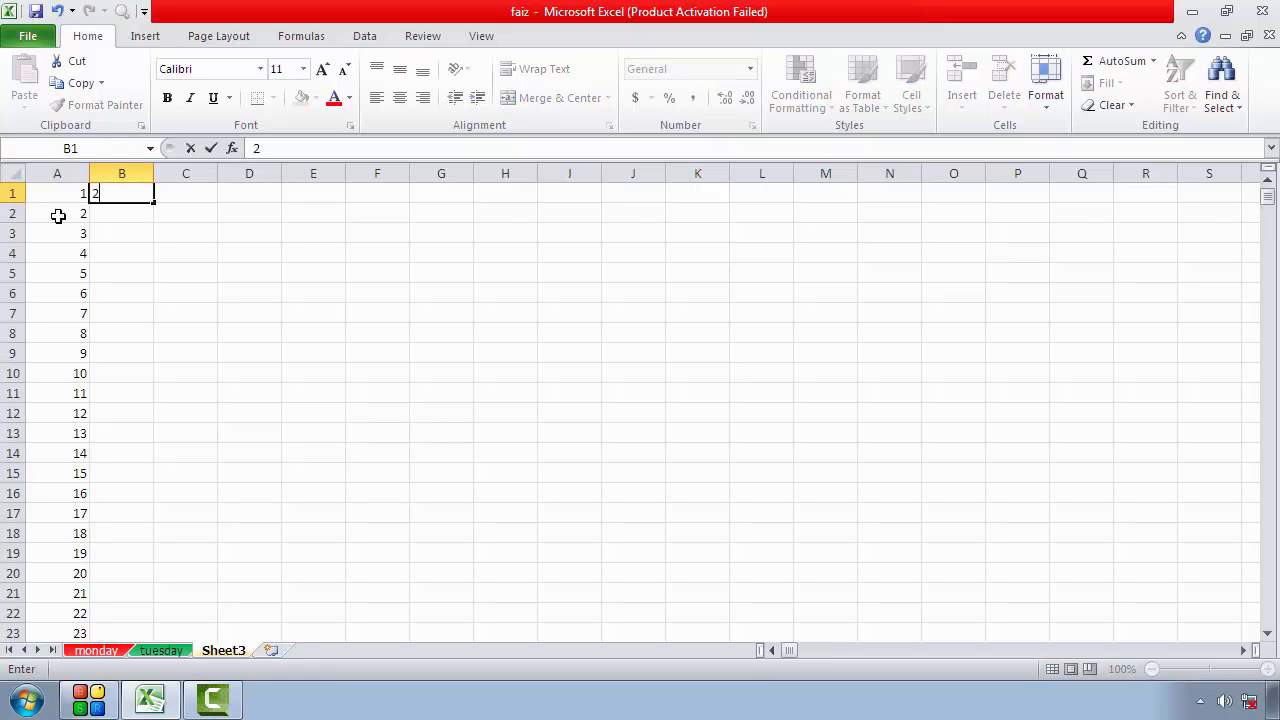
left_click(224, 294)
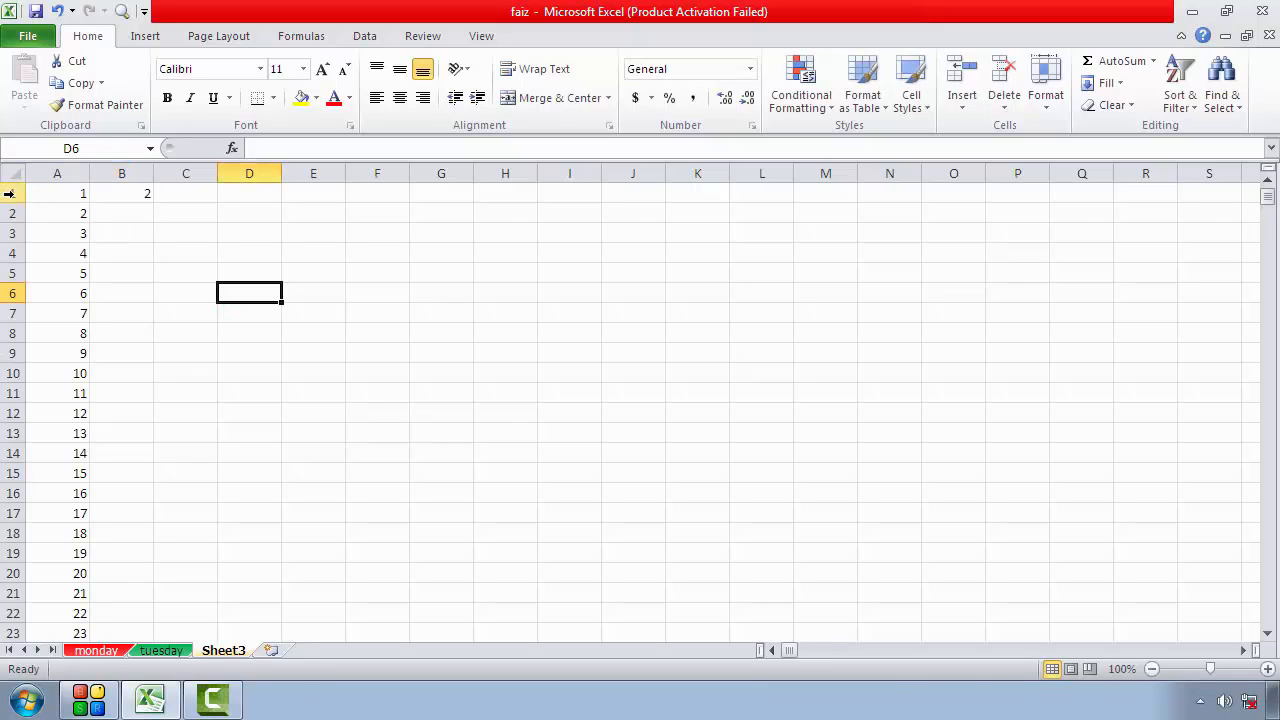
Fill row 1 with a linear series in rows, using step value 1 and stop value 800
left_click(9, 193)
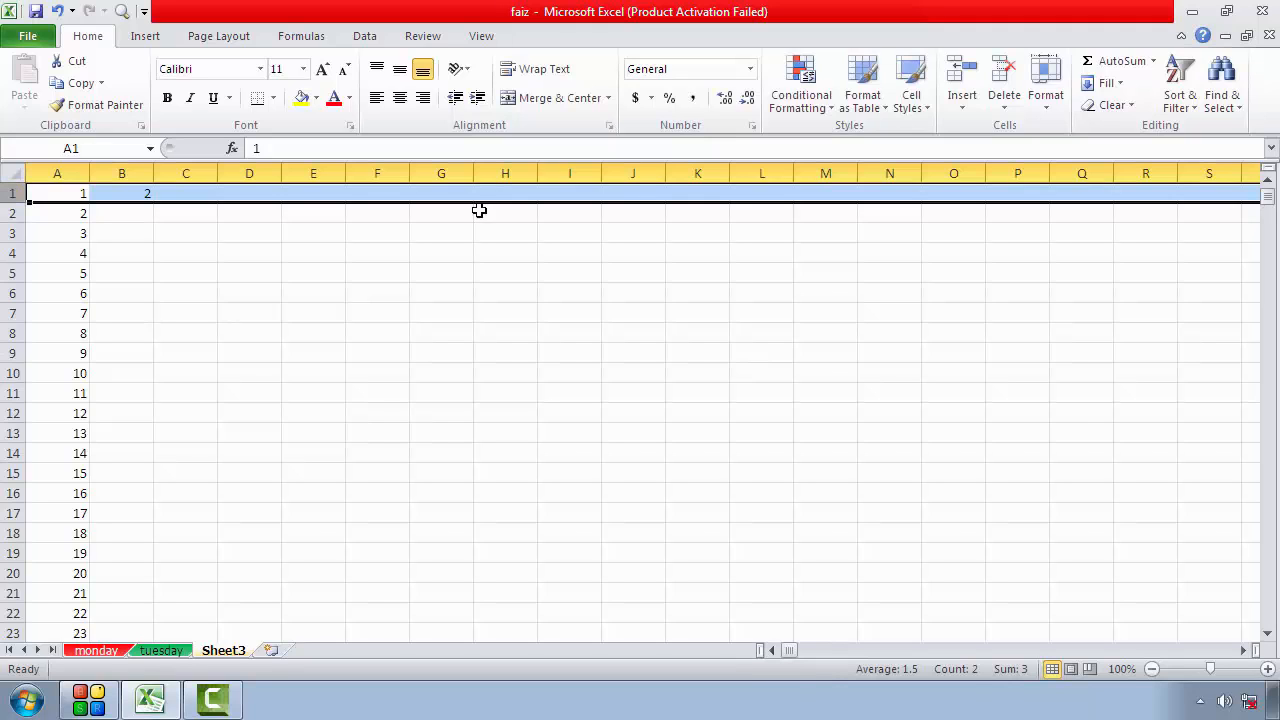
left_click(1108, 83)
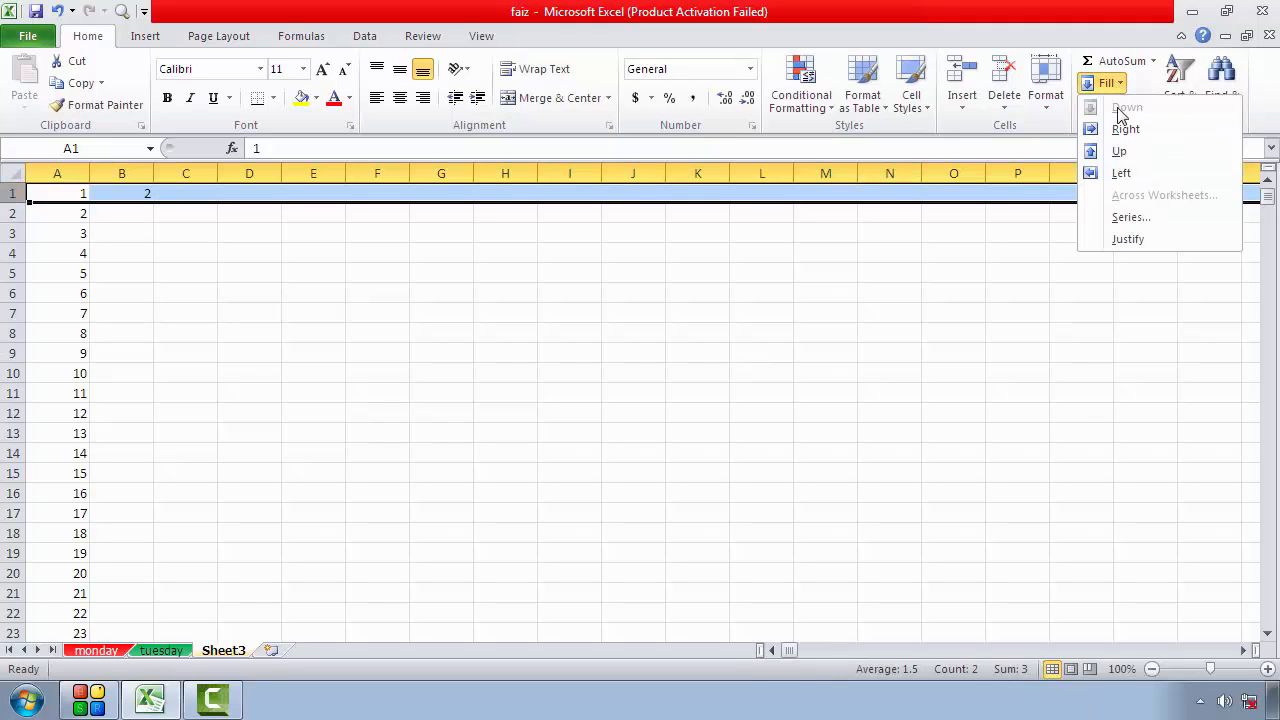
left_click(1138, 220)
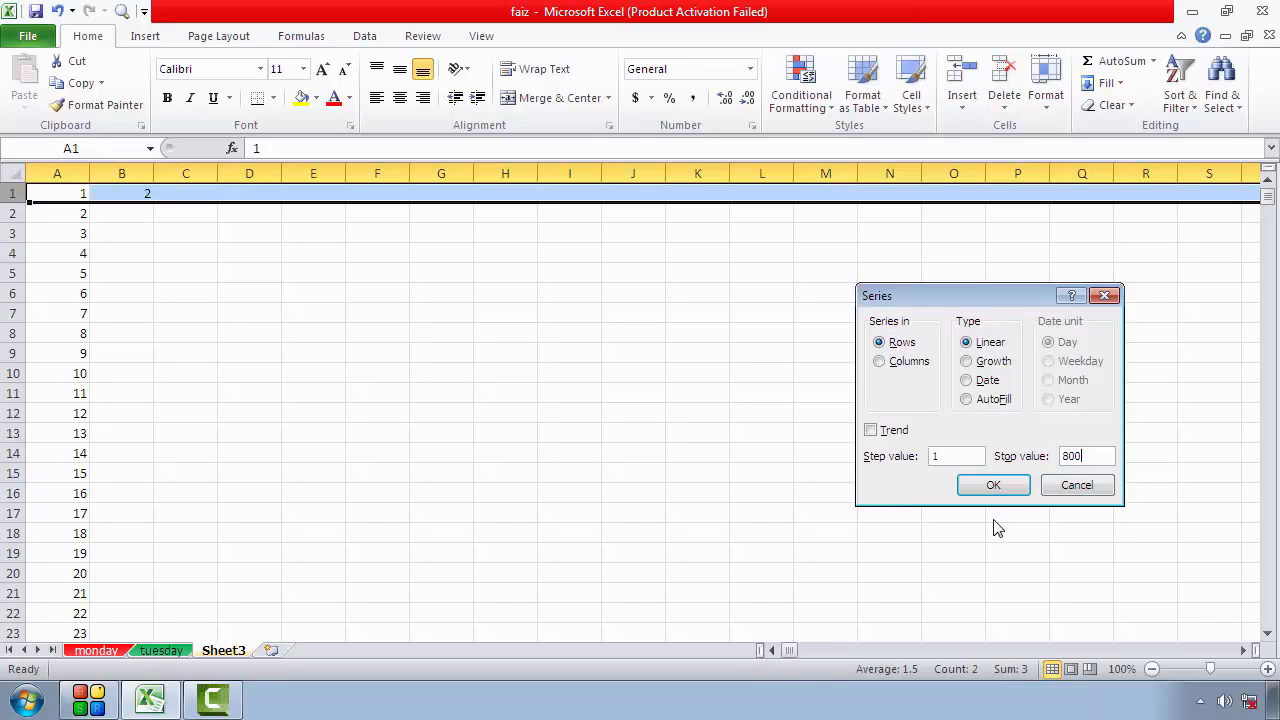
left_click(993, 485)
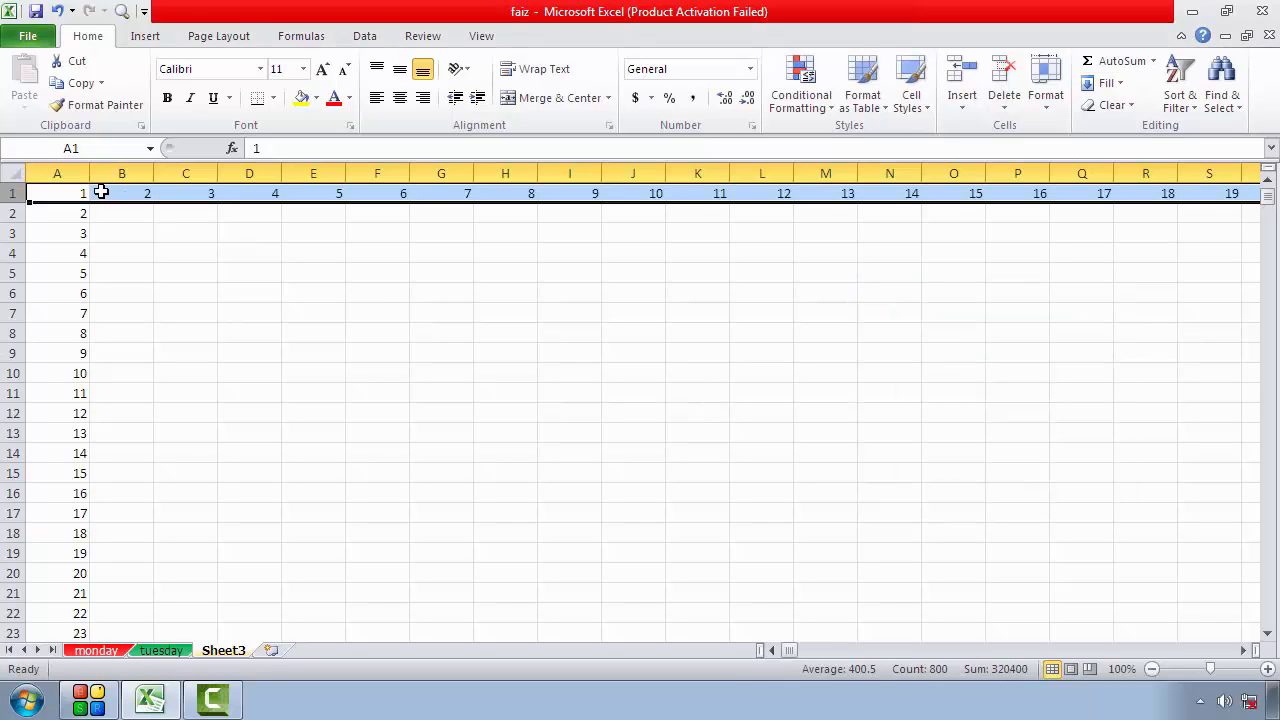
left_click(148, 230)
left_click(148, 195)
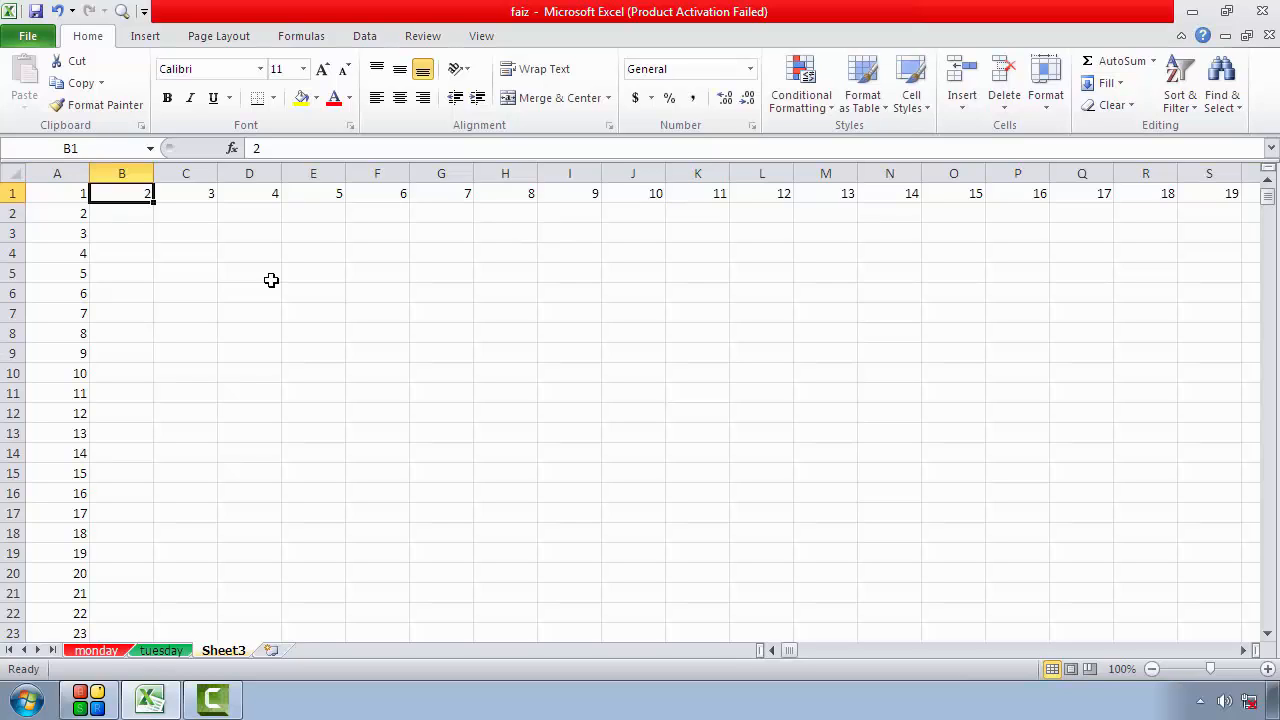
Replace the first two numbers of row 1 with 2 in A1 and 4 in B1
left_click(79, 196)
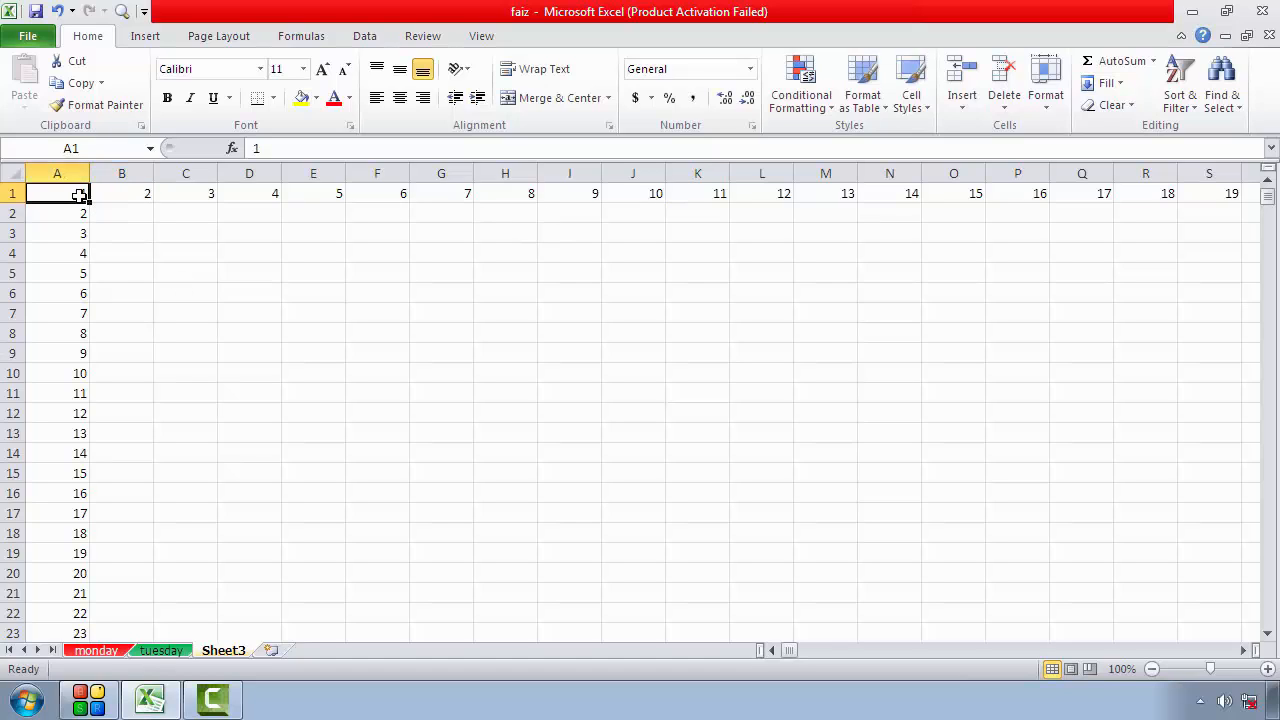
type("2")
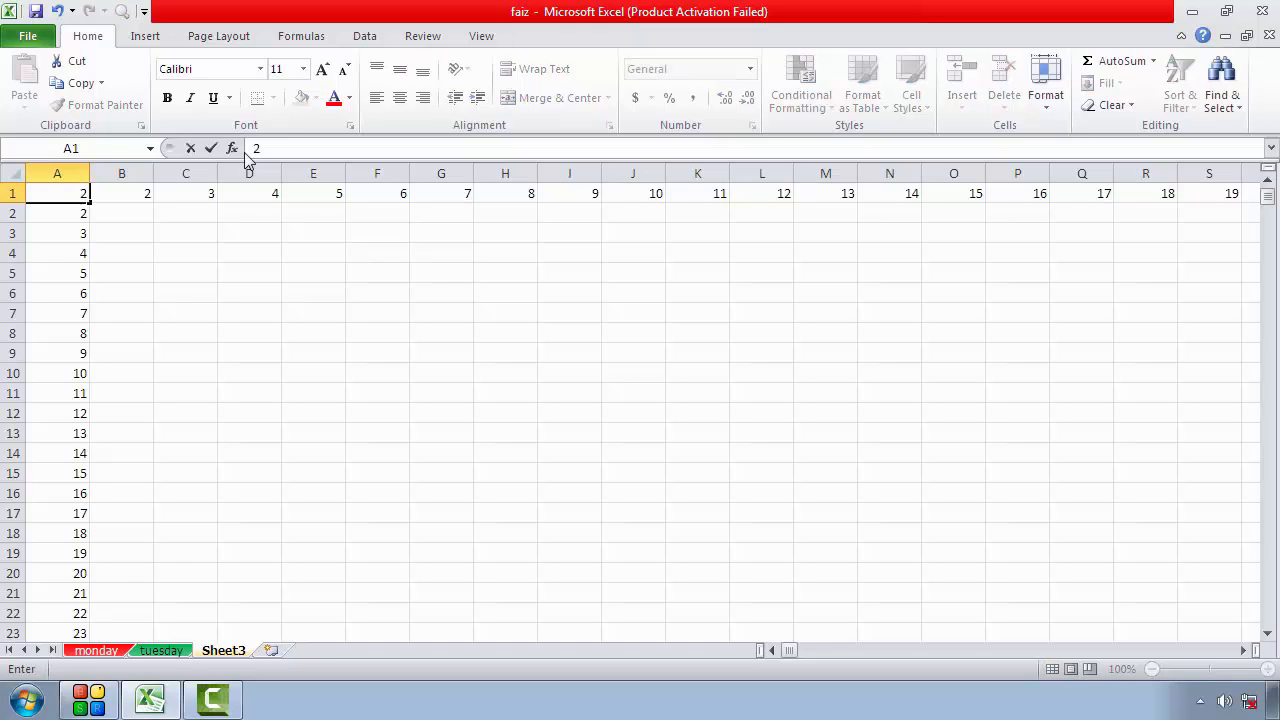
left_click(127, 203)
type("4")
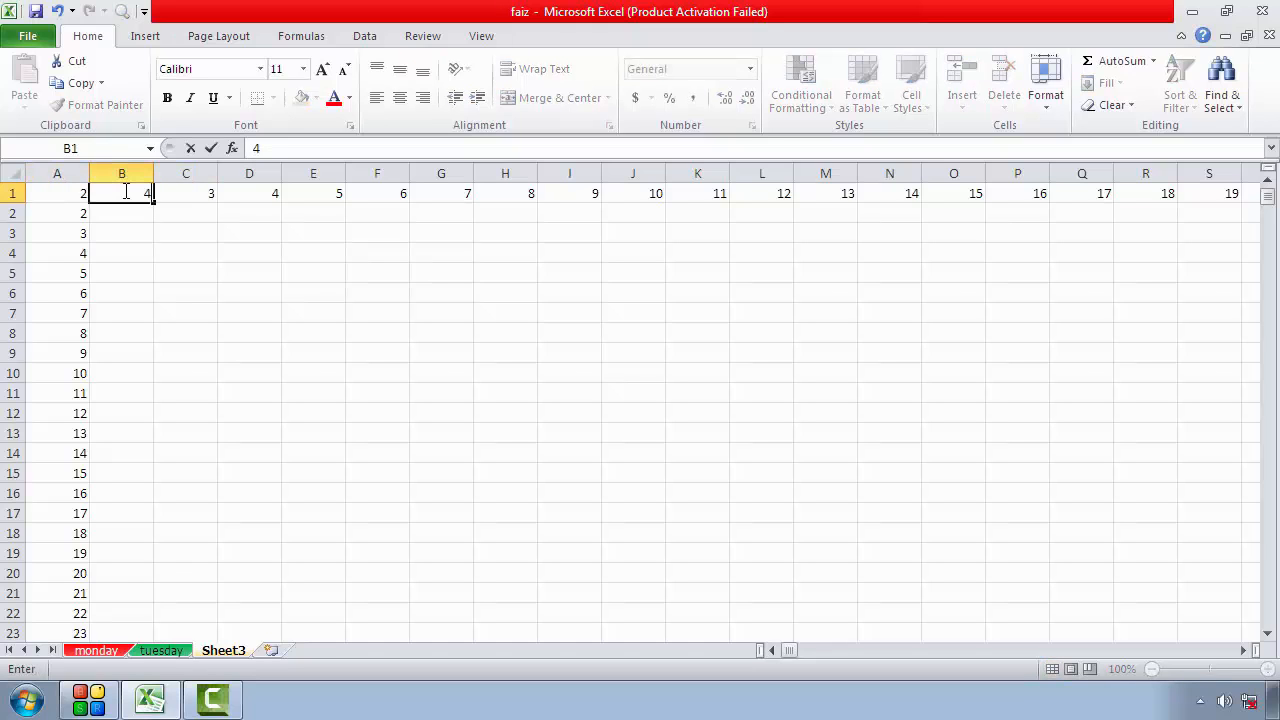
key("Return")
Clear the contents of cells C1 through R1
left_click_drag(166, 191, 1176, 200)
key("Delete")
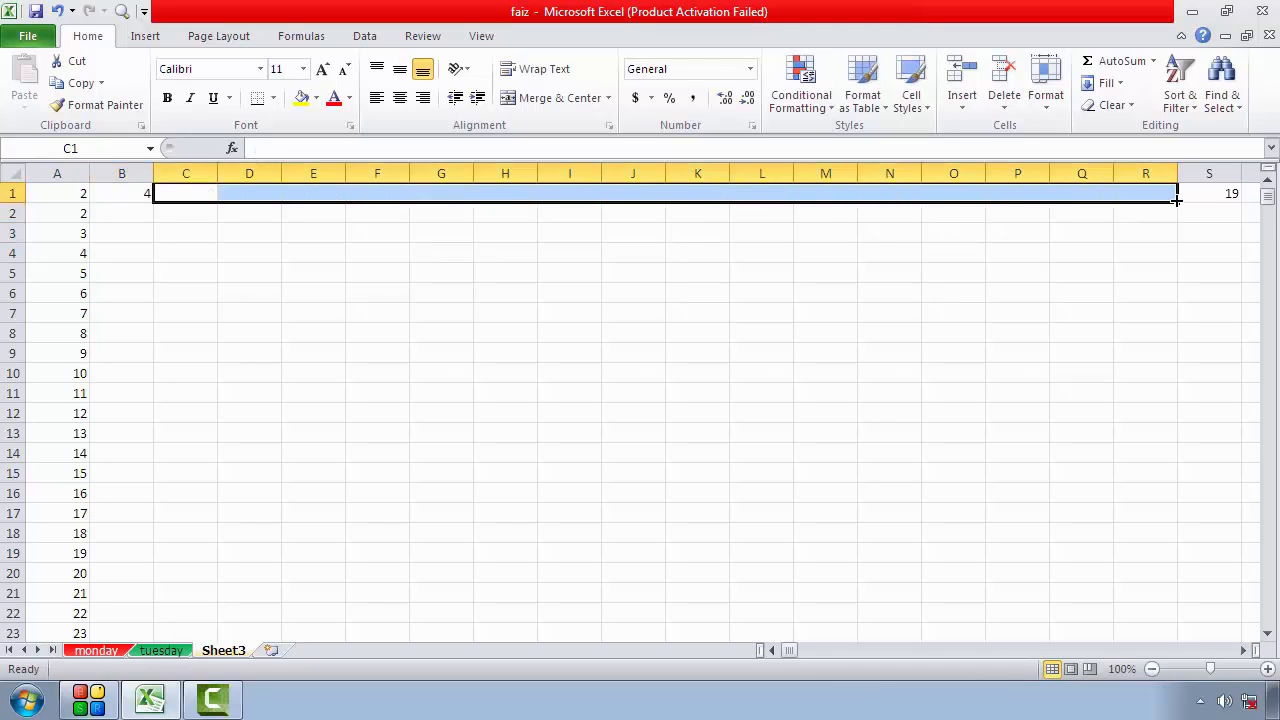
left_click(1203, 194)
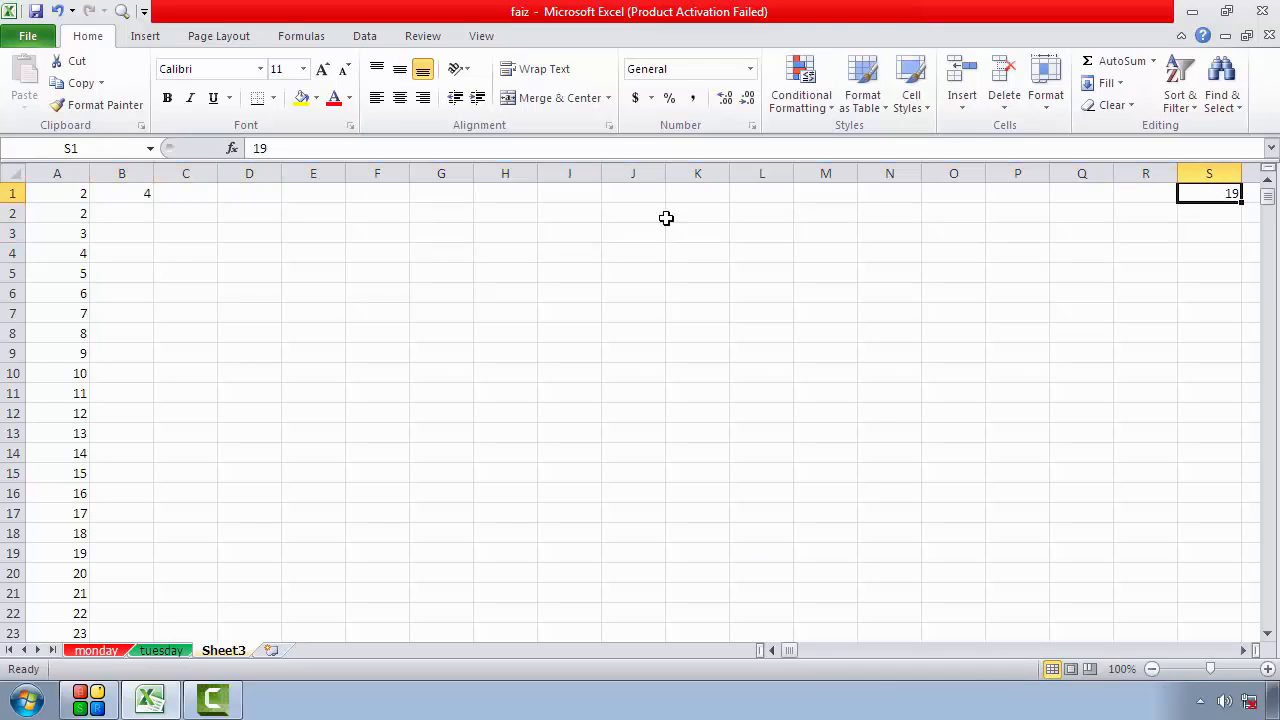
Fill row 1 with a linear series in rows, using step value 2 and ending at 20
left_click(13, 175)
left_click(11, 193)
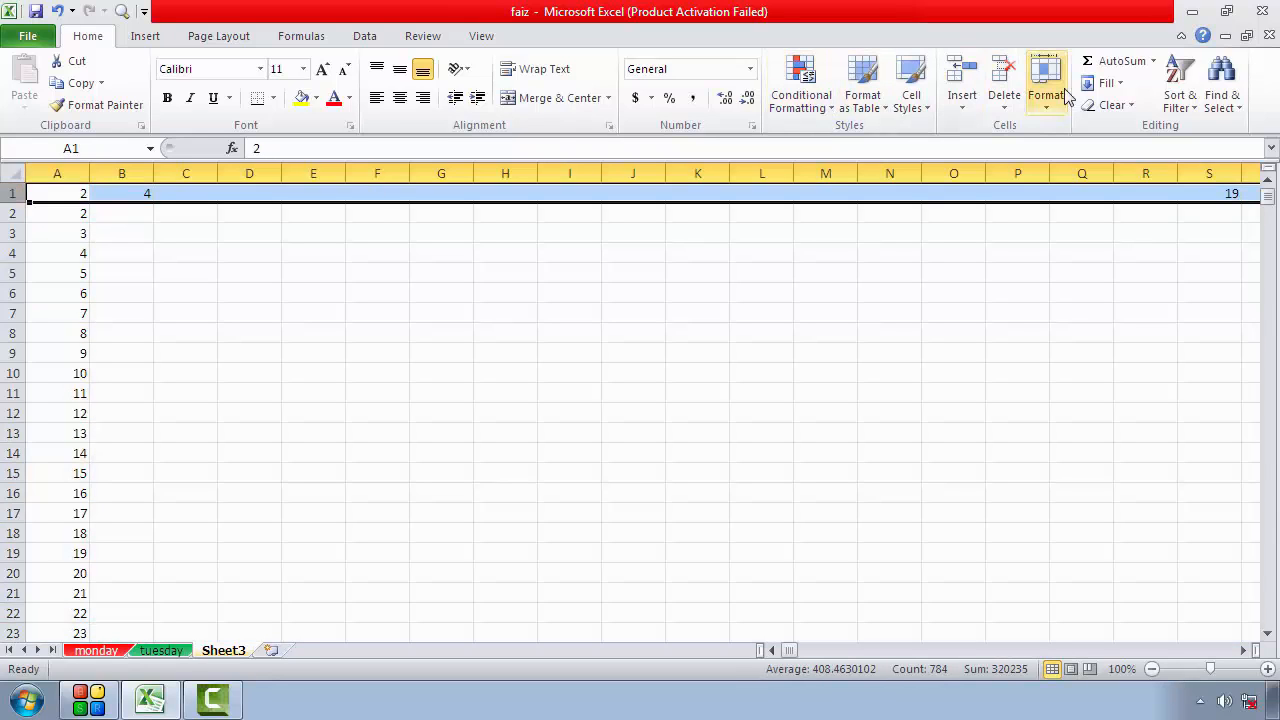
left_click(1107, 86)
left_click(1132, 216)
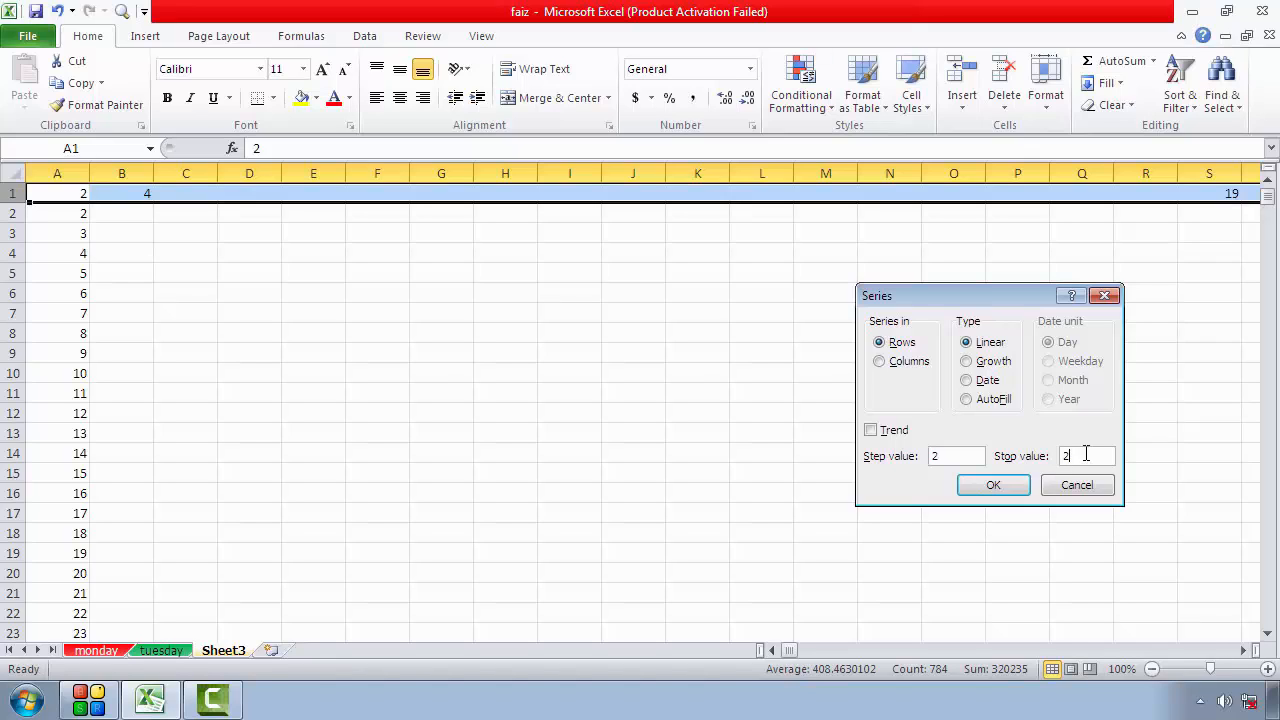
left_click(1000, 486)
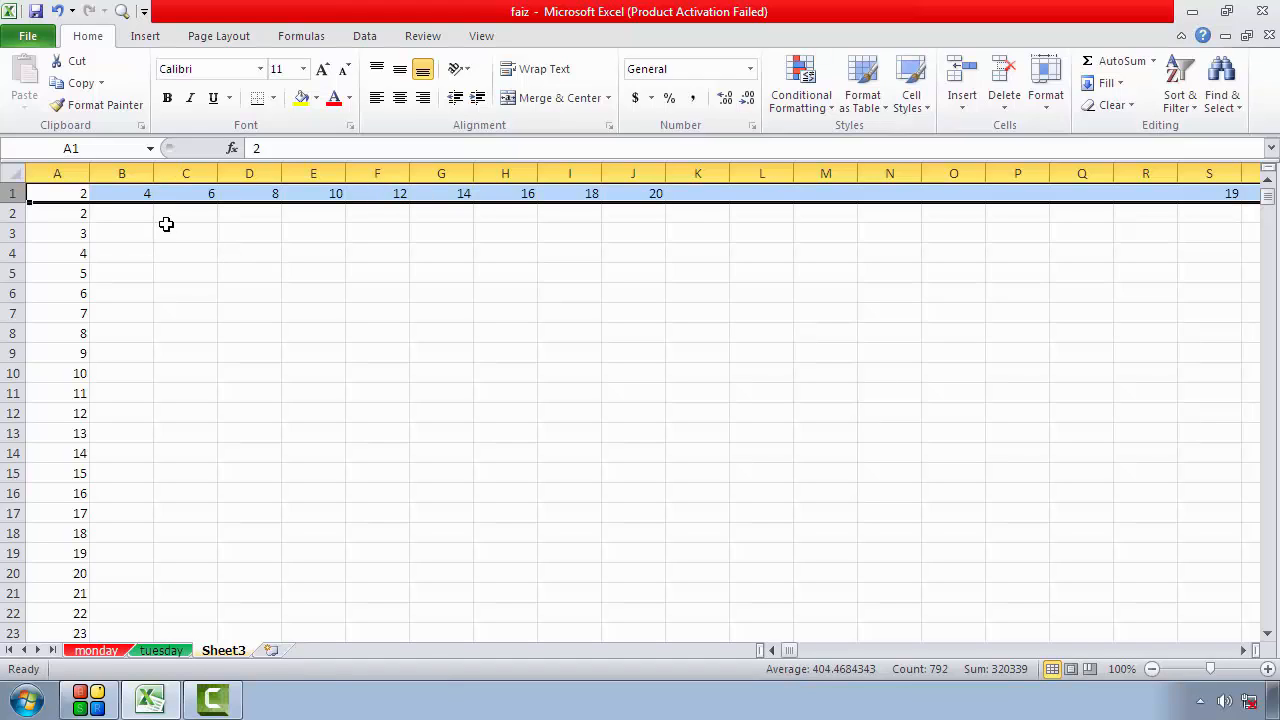
left_click(239, 254)
Examine the even-number series across A1:J1 and the Fill options available for cell A1
left_click(80, 193)
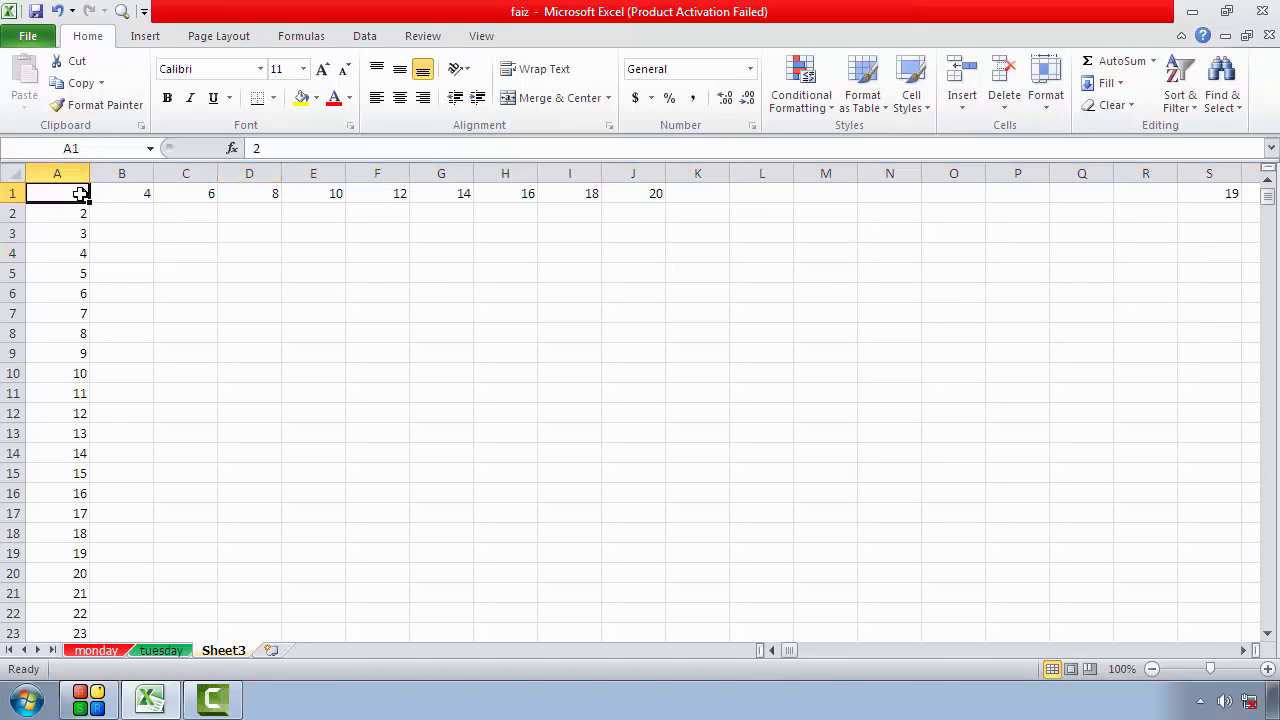
left_click_drag(80, 193, 629, 193)
left_click(631, 236)
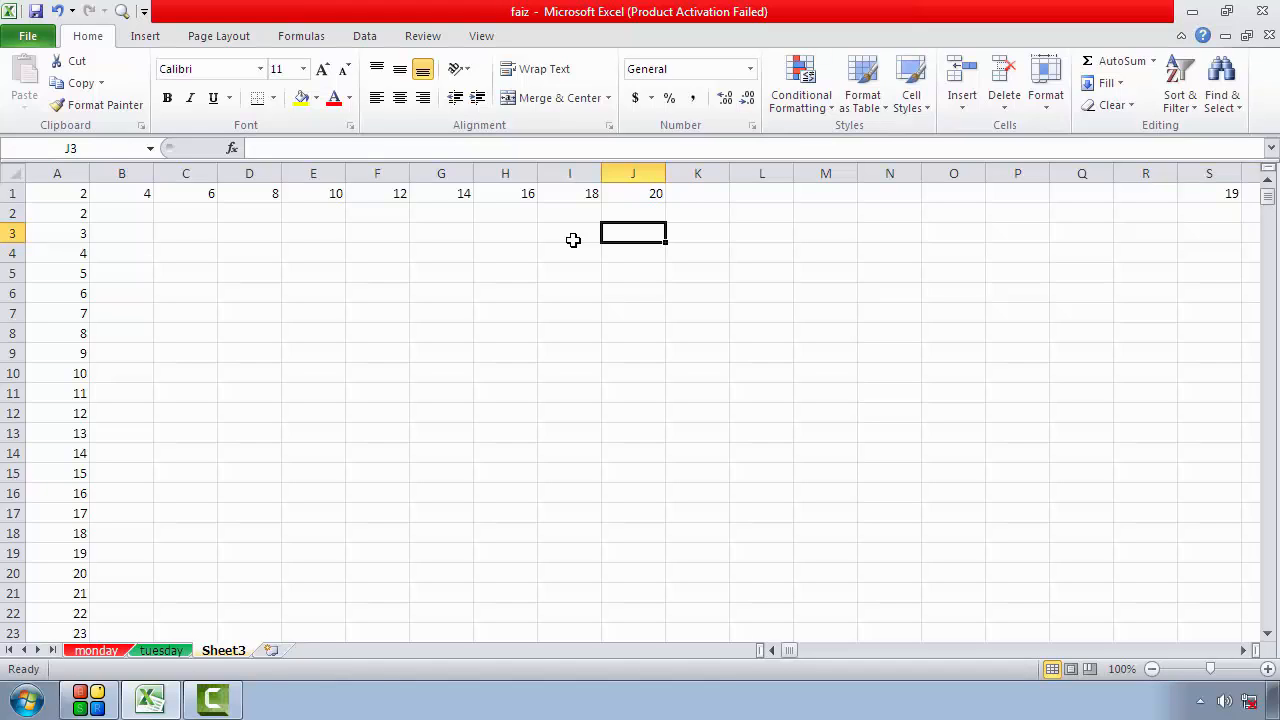
left_click(80, 196)
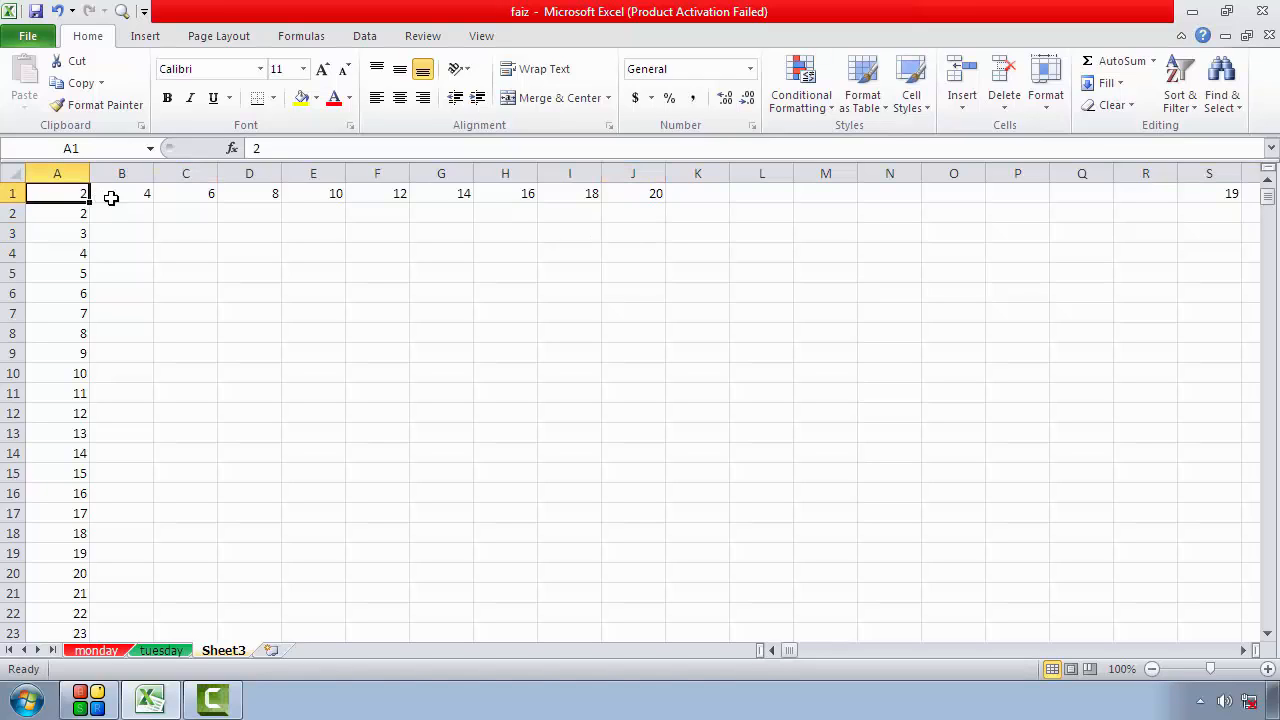
left_click(110, 197)
left_click(60, 195)
left_click(1114, 86)
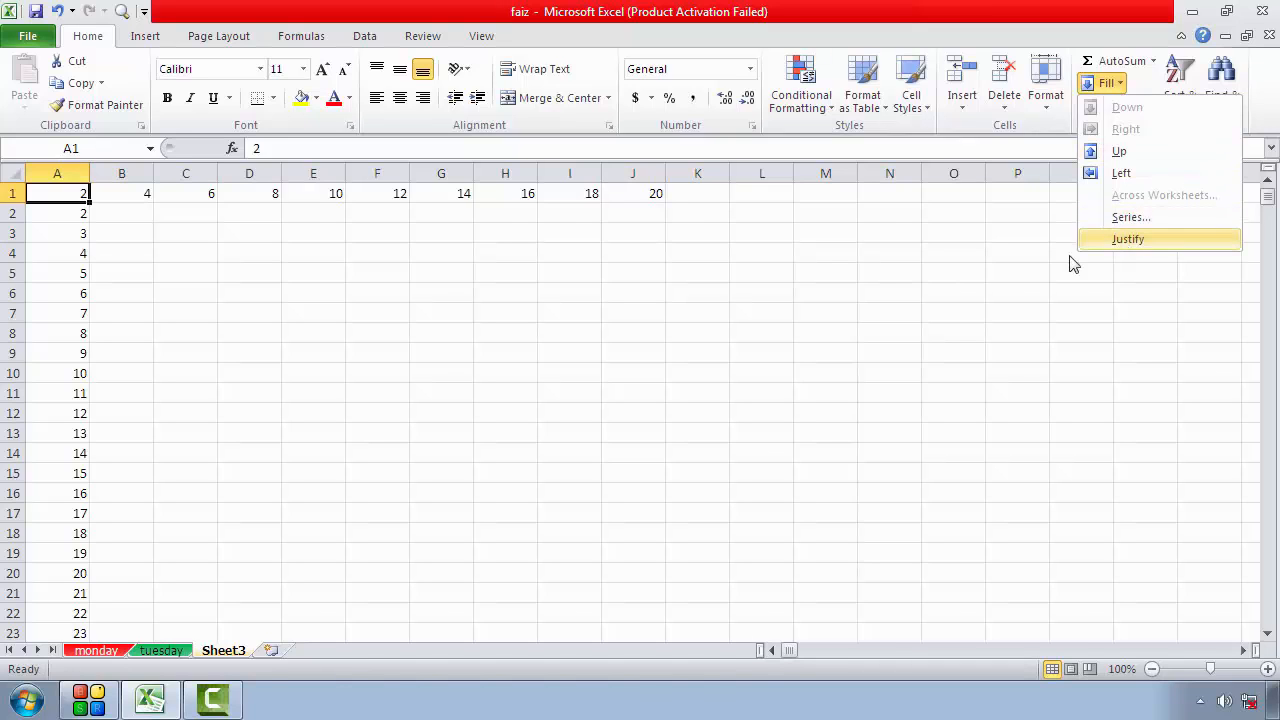
left_click(289, 246)
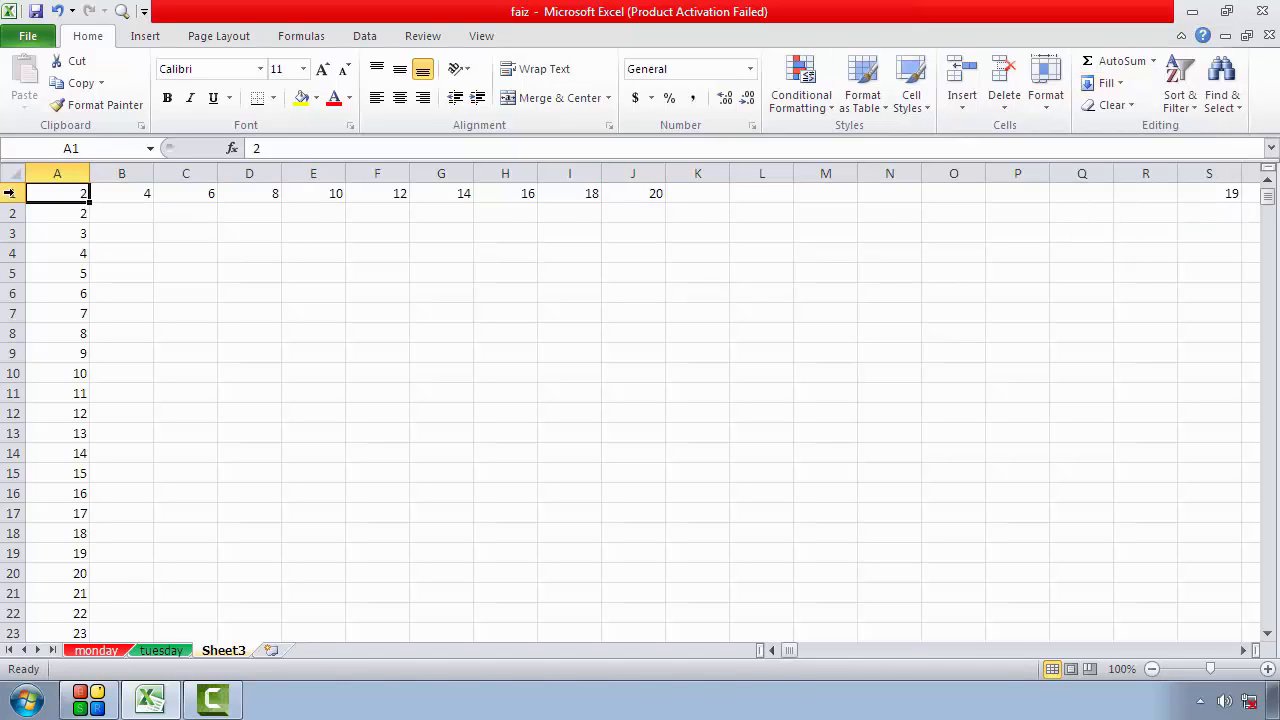
Clear the contents of the entire sheet and select cell A1
left_click(17, 173)
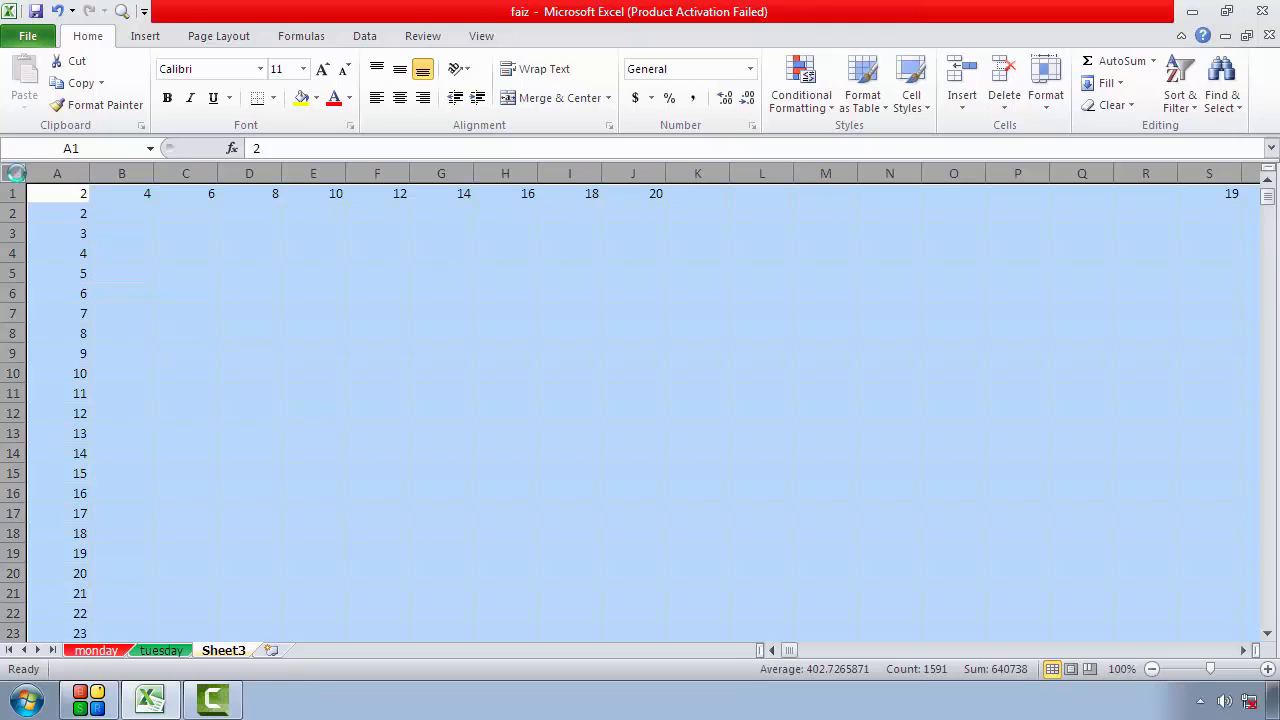
key("Delete")
left_click(82, 200)
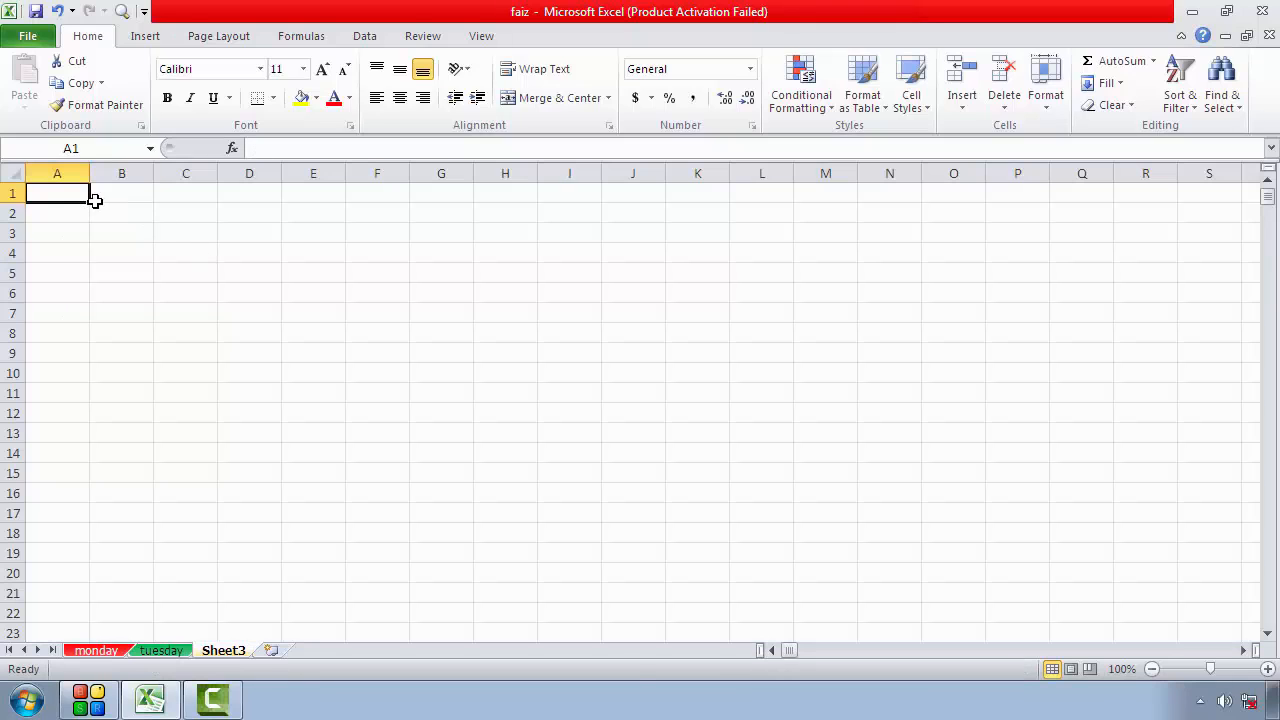
Enter the text "this is a book that is a man how are you." in cell A1
type("this is a")
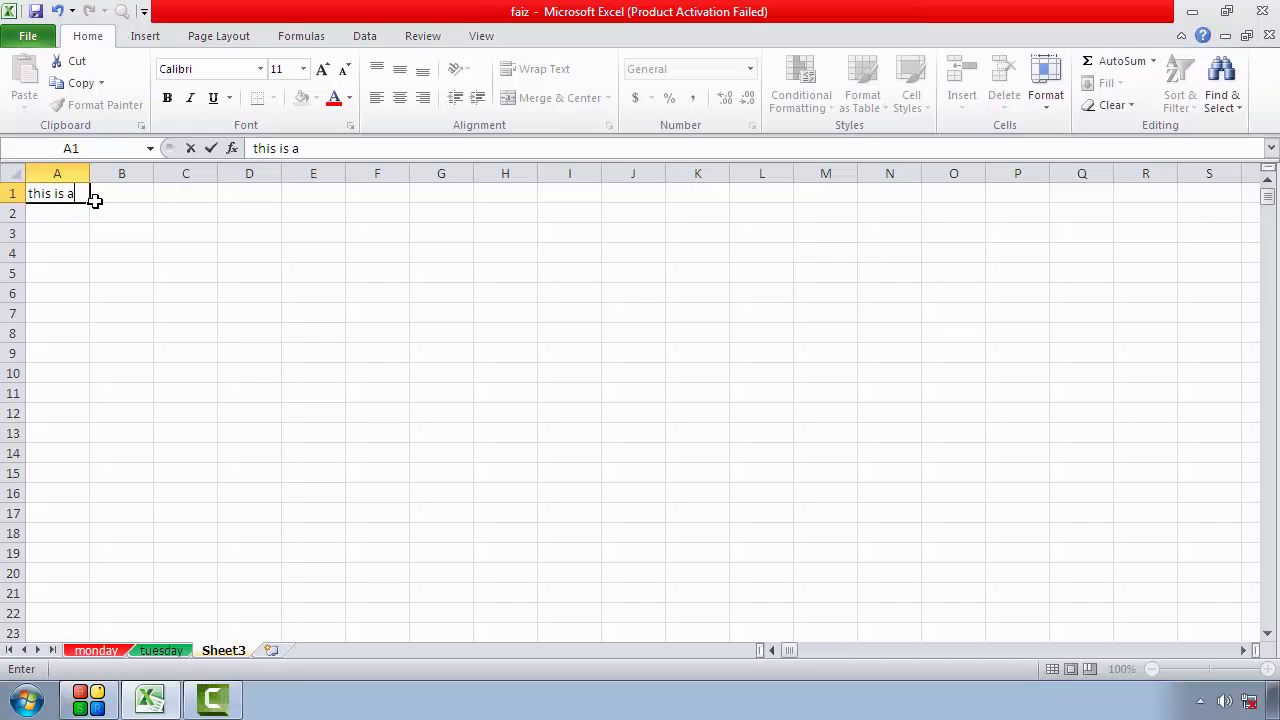
type(" book tha")
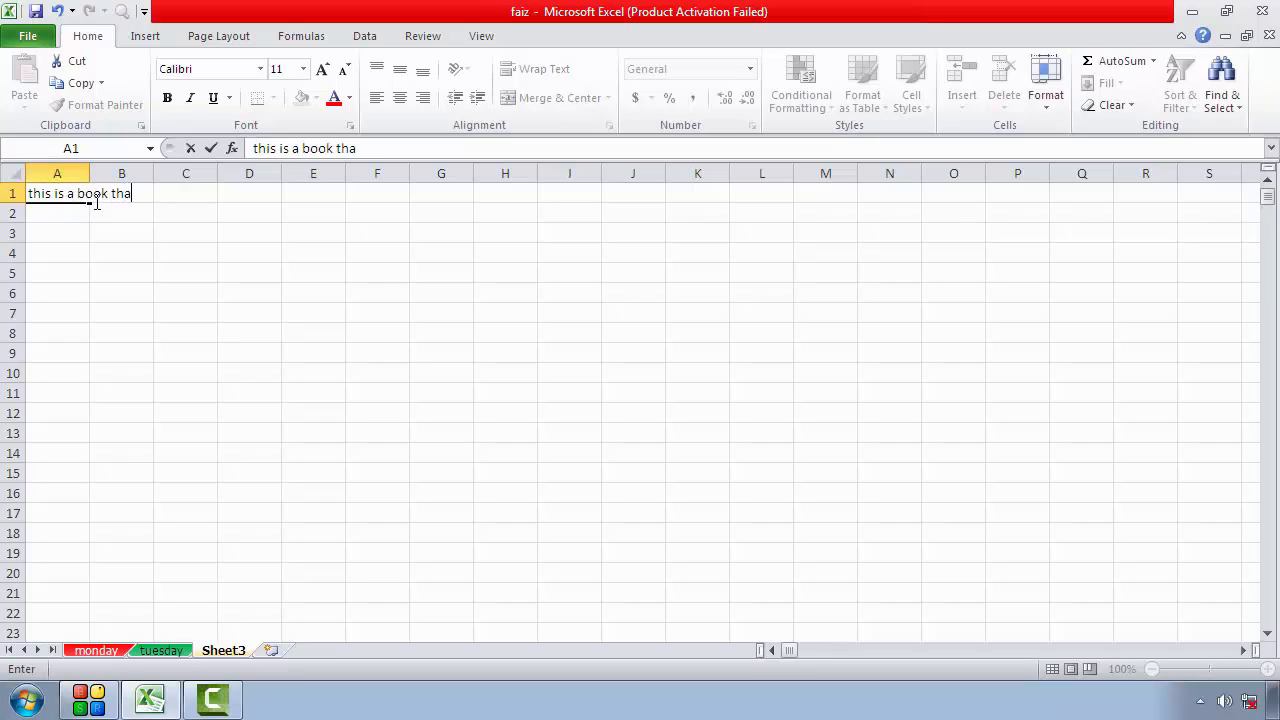
type("t is a man")
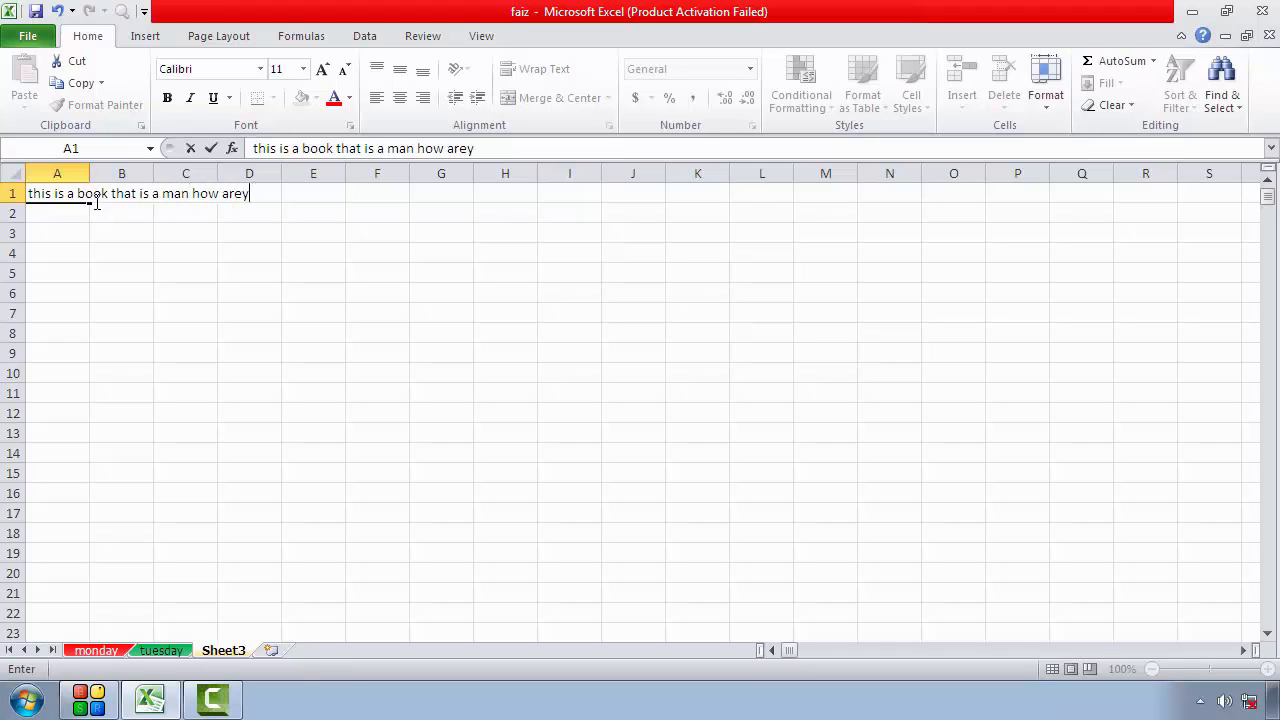
type(" how are you.")
left_click(200, 242)
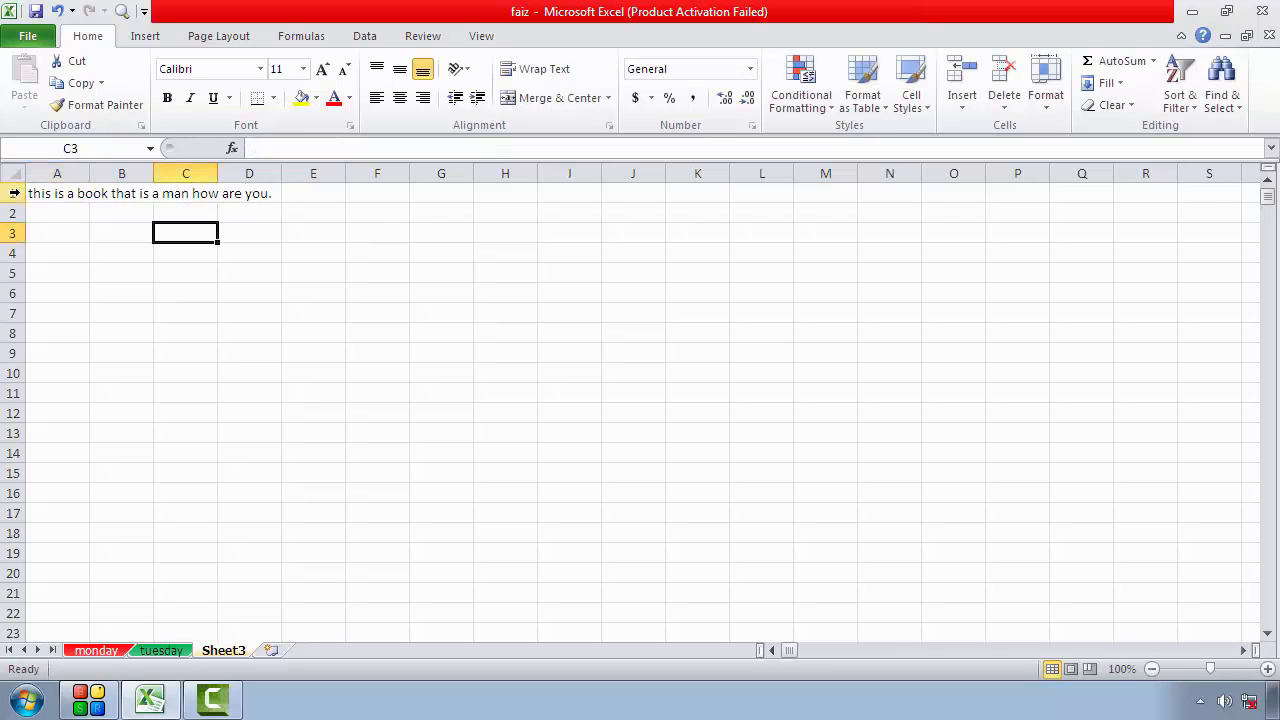
Justify the sentence in cell A1 with the Fill command, allowing the text to extend below the selected range
left_click(51, 194)
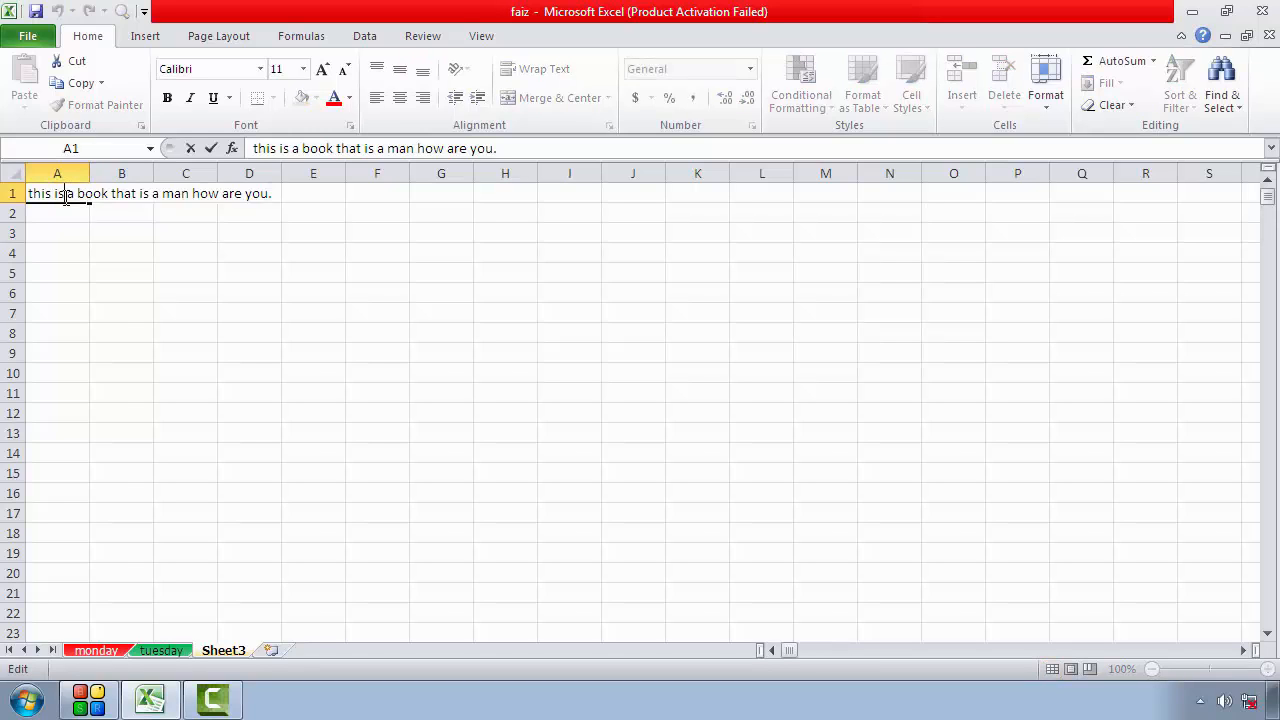
left_click(106, 250)
left_click(64, 193)
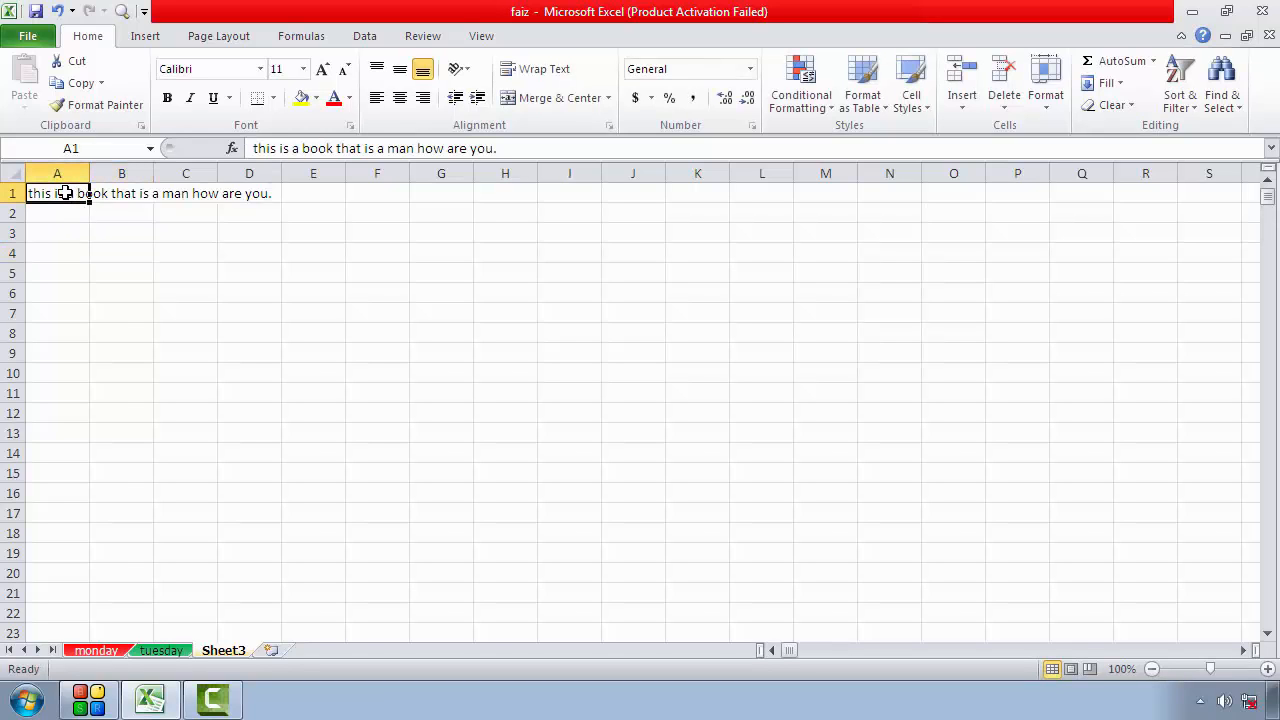
left_click(1125, 87)
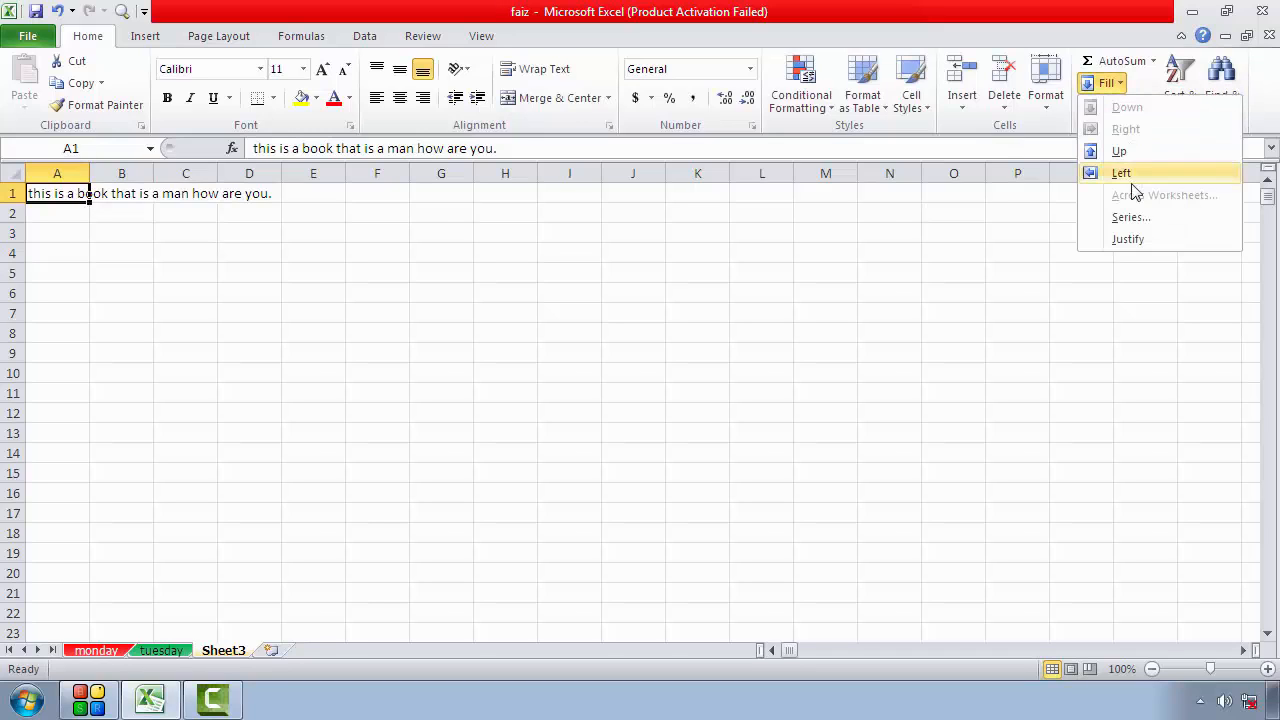
left_click(1127, 239)
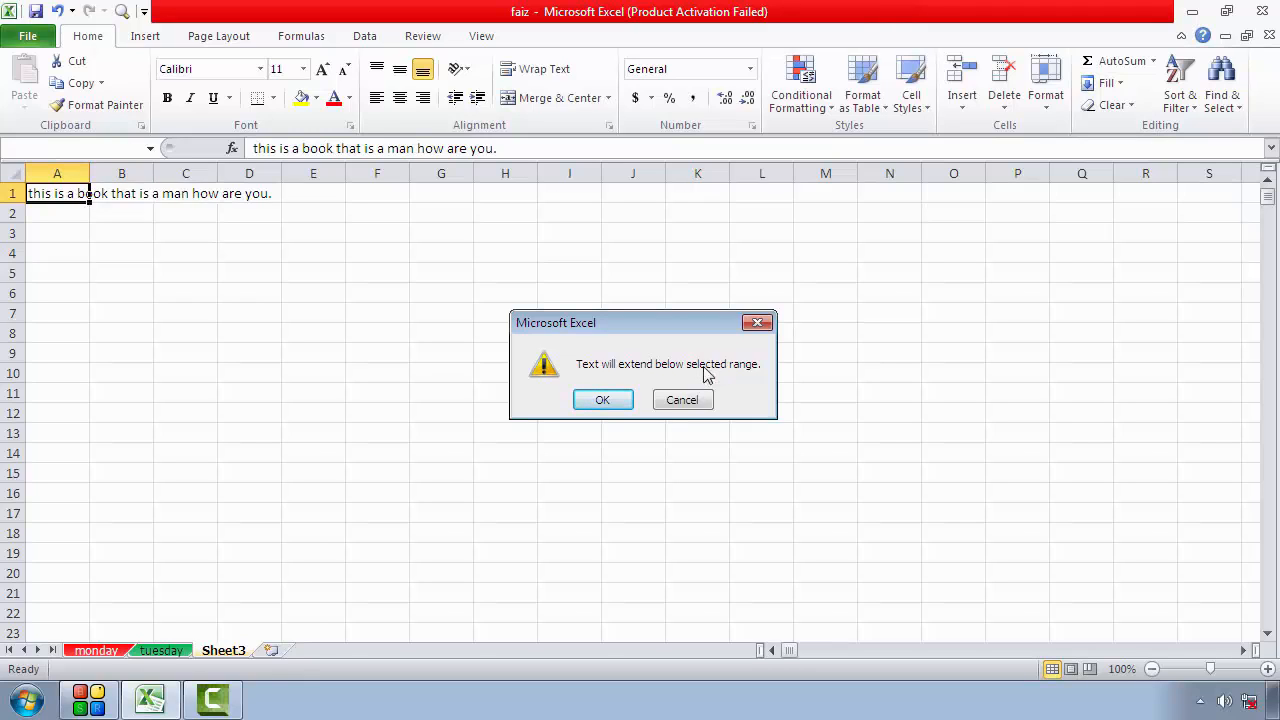
left_click(603, 400)
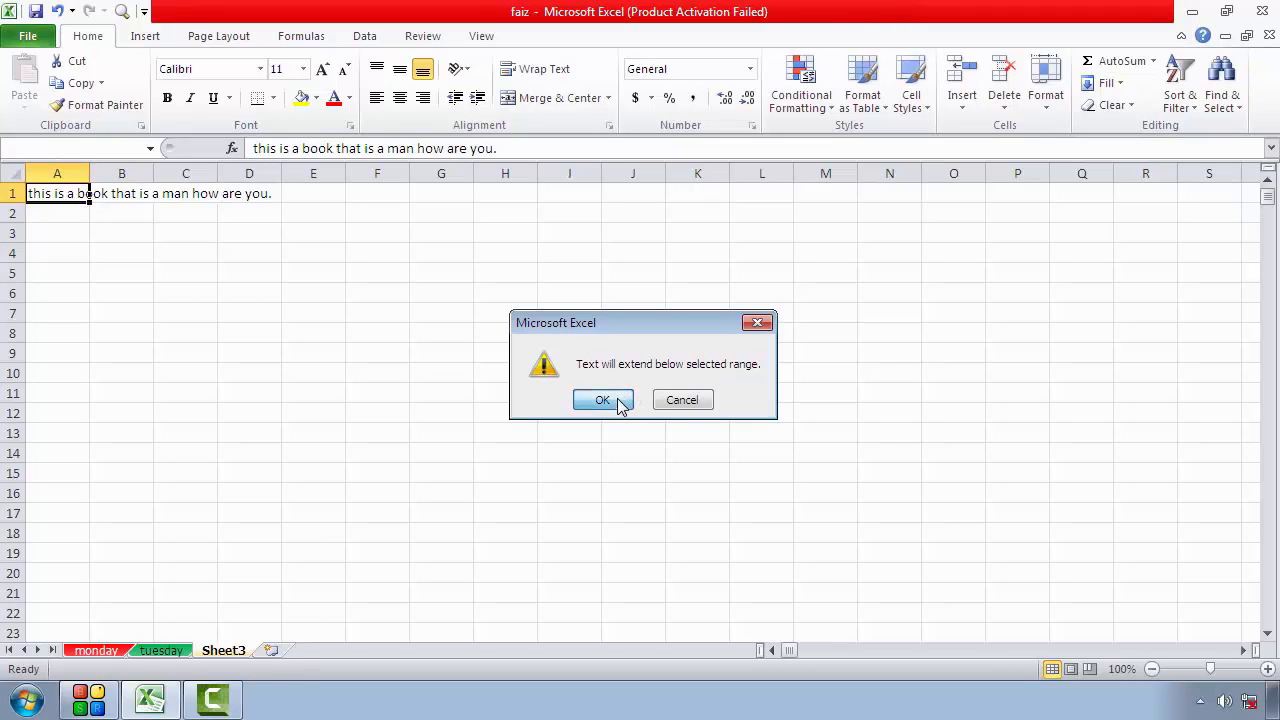
Examine the justified text cell by cell in A1:A5 and review the Justify option of the Fill command
left_click(367, 394)
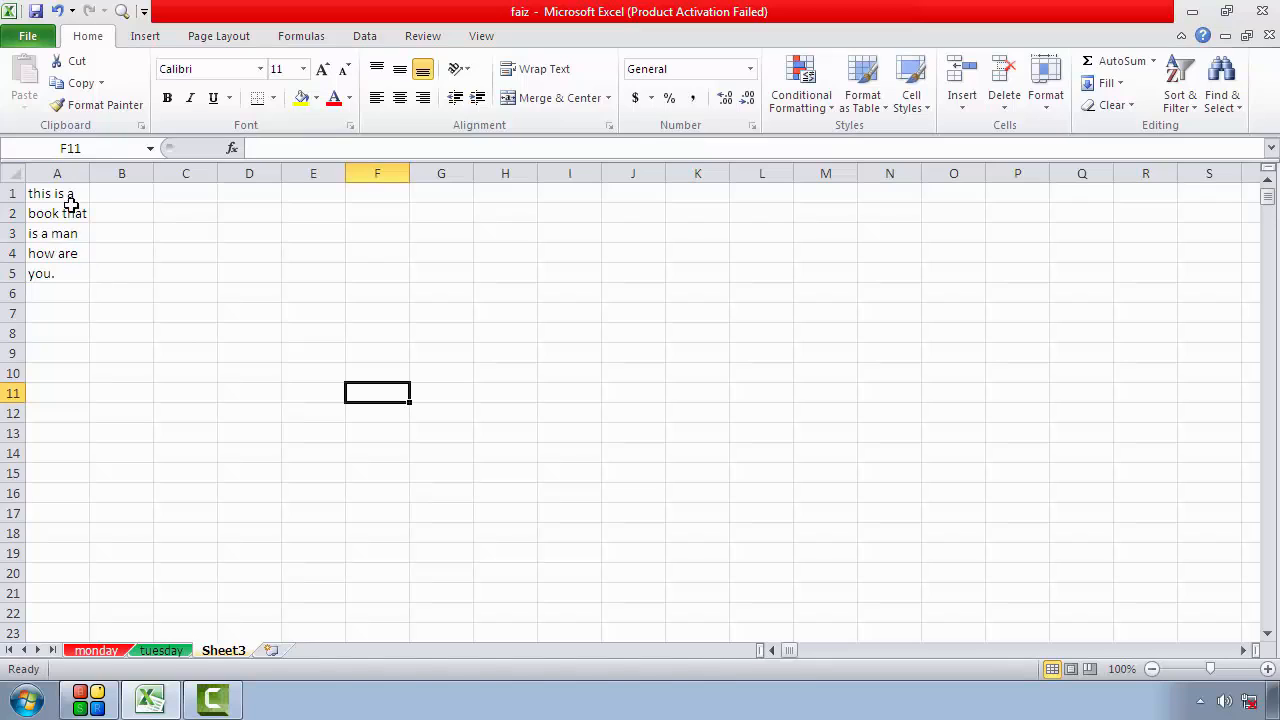
left_click_drag(75, 197, 76, 275)
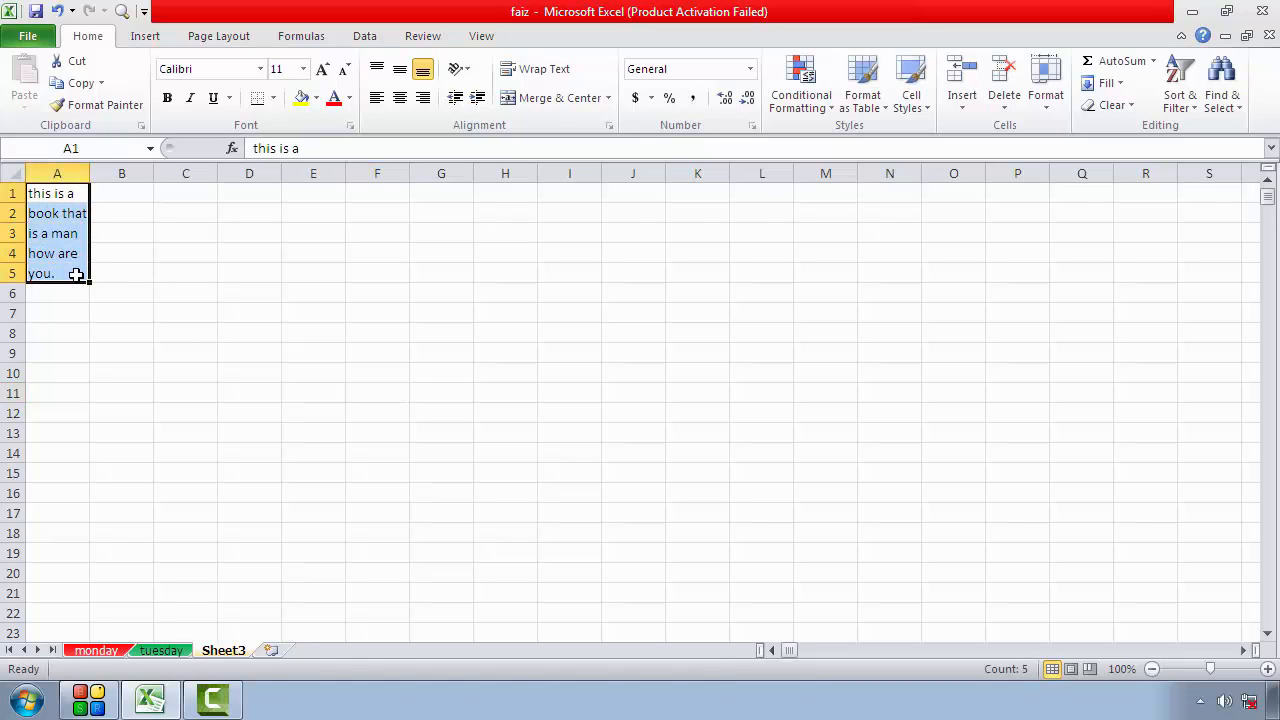
left_click(217, 215)
left_click(36, 212)
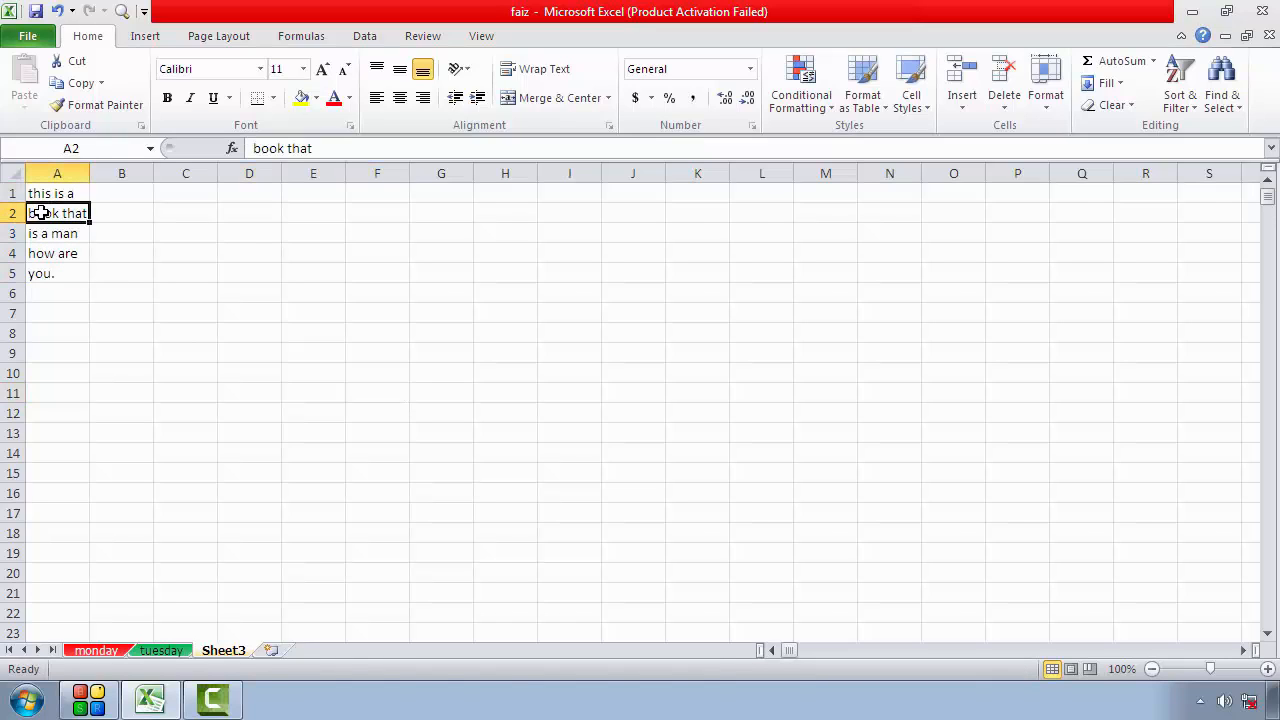
left_click(63, 232)
left_click_drag(66, 257, 77, 274)
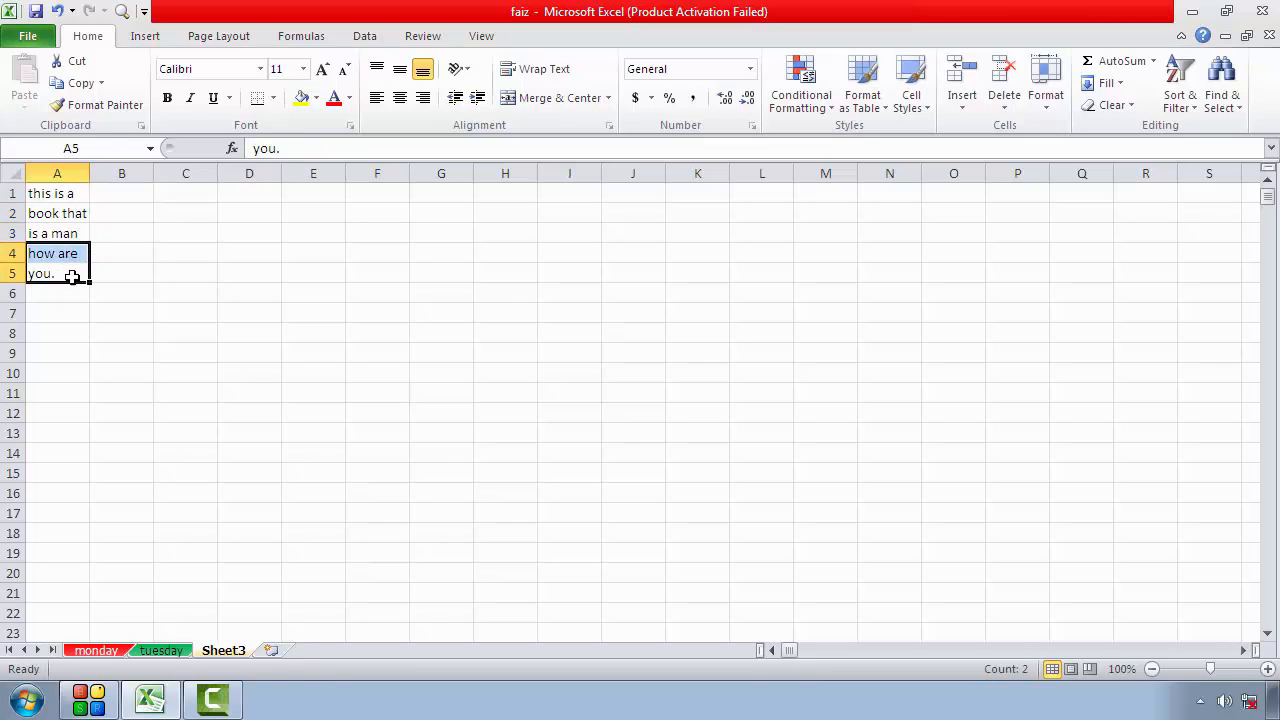
left_click(80, 280)
left_click(210, 289)
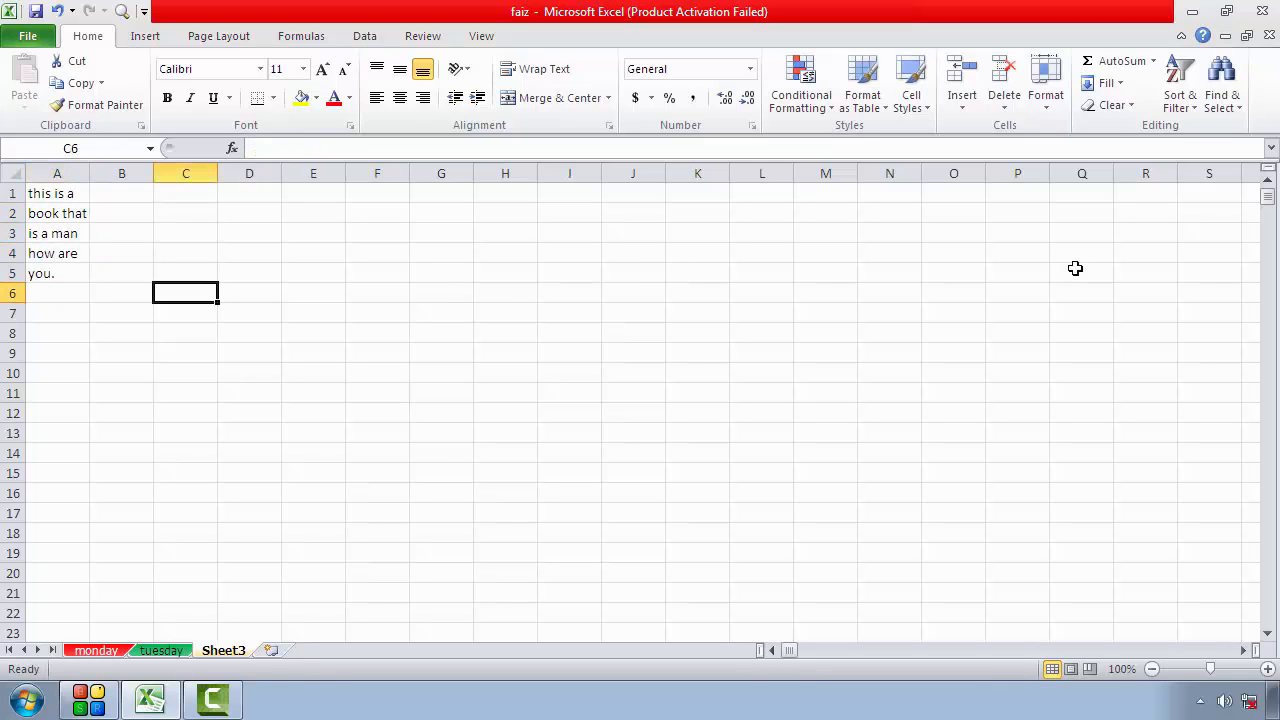
left_click(1112, 83)
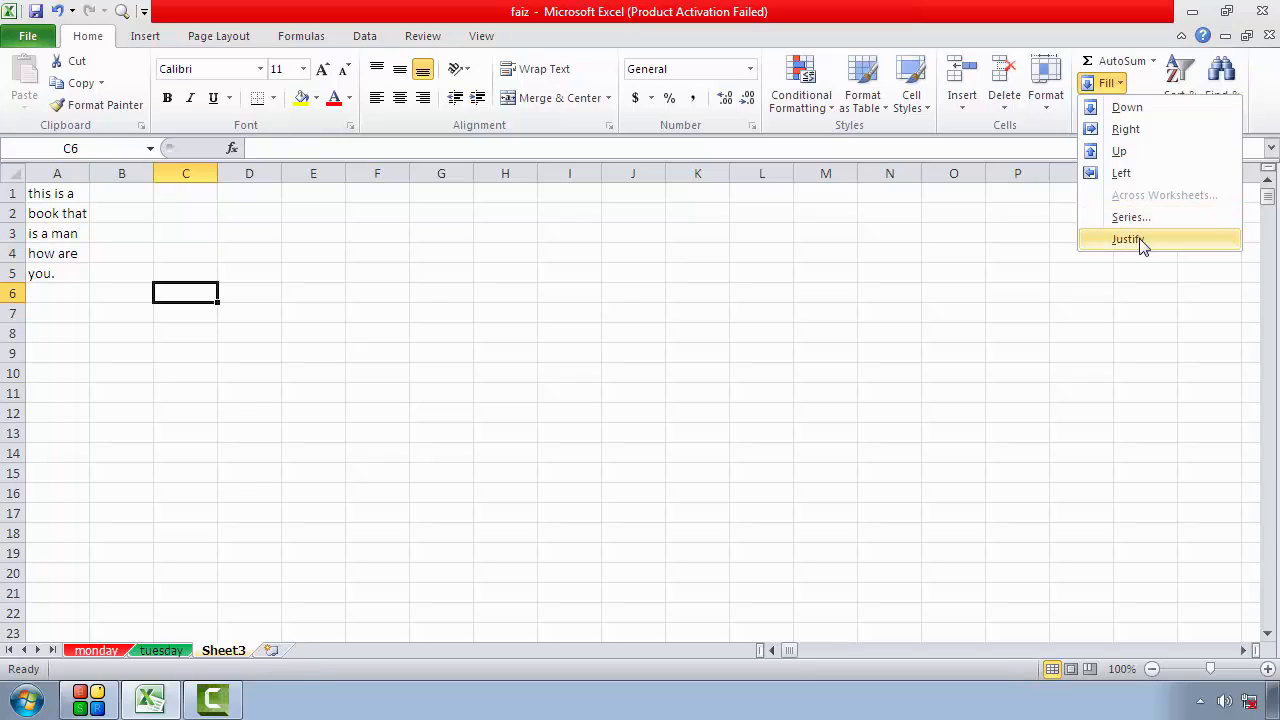
left_click(1033, 239)
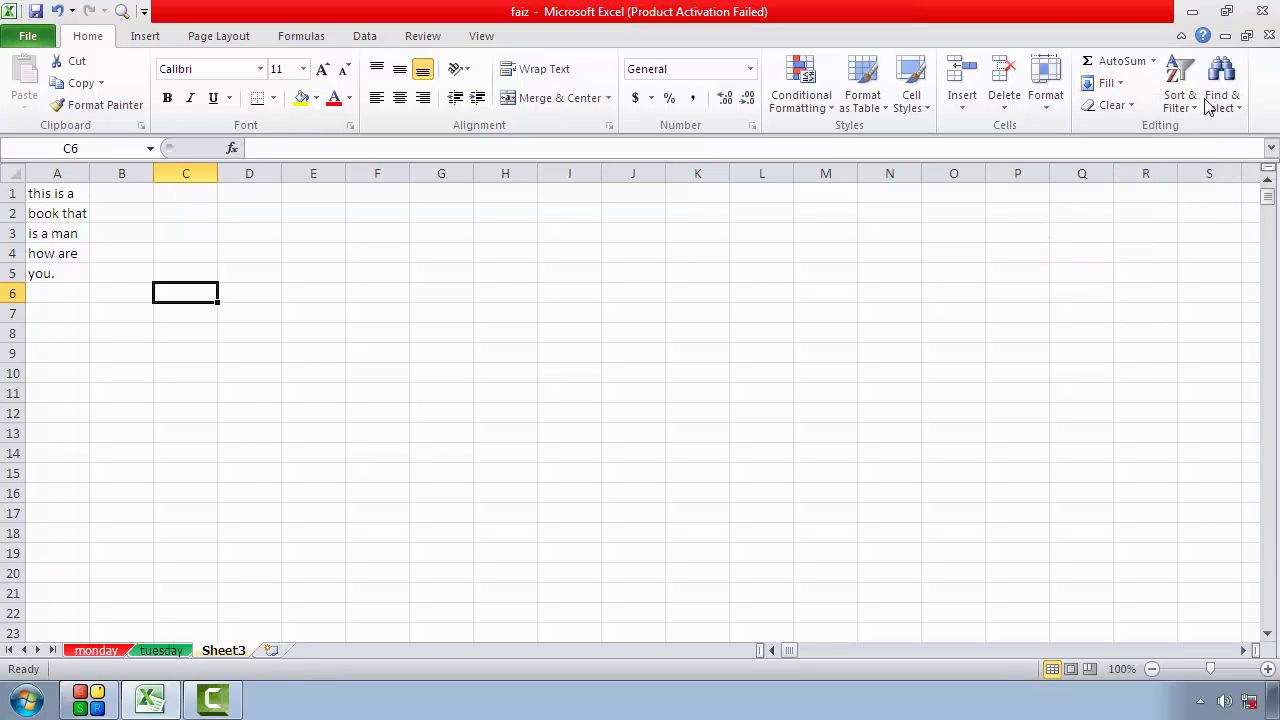
Close the faiz workbook and exit the spreadsheet program
left_click(1261, 11)
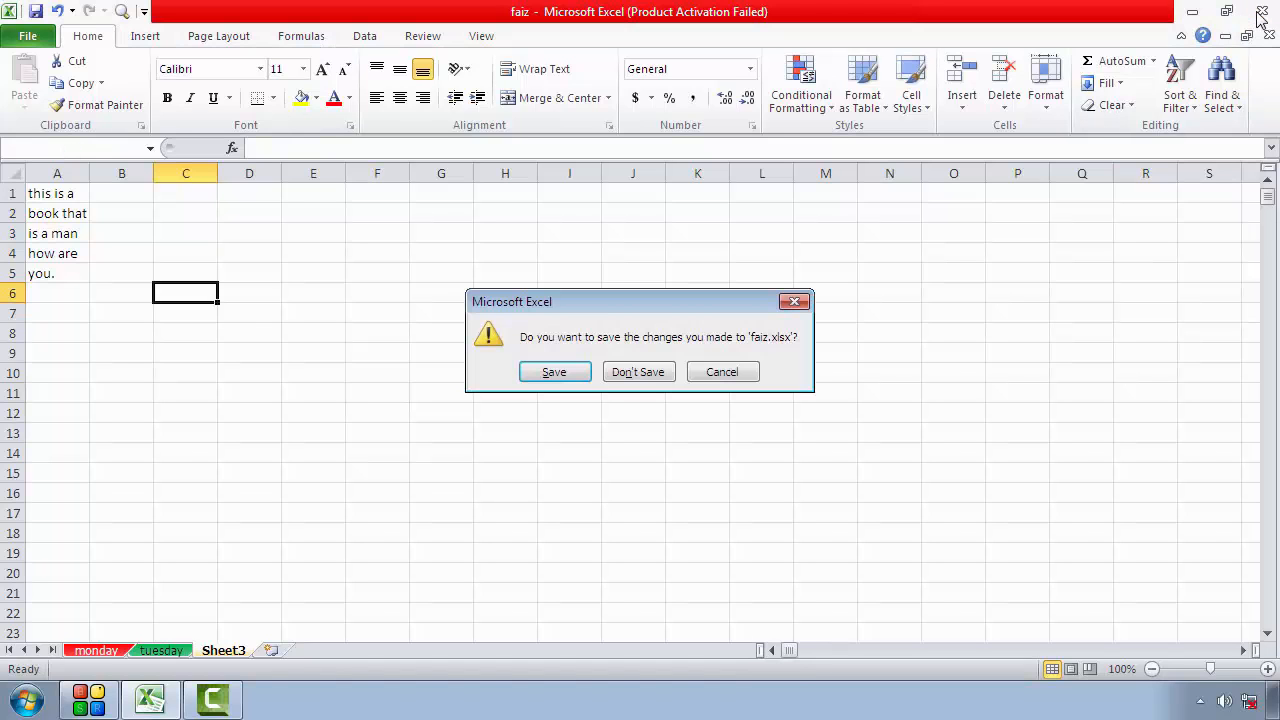